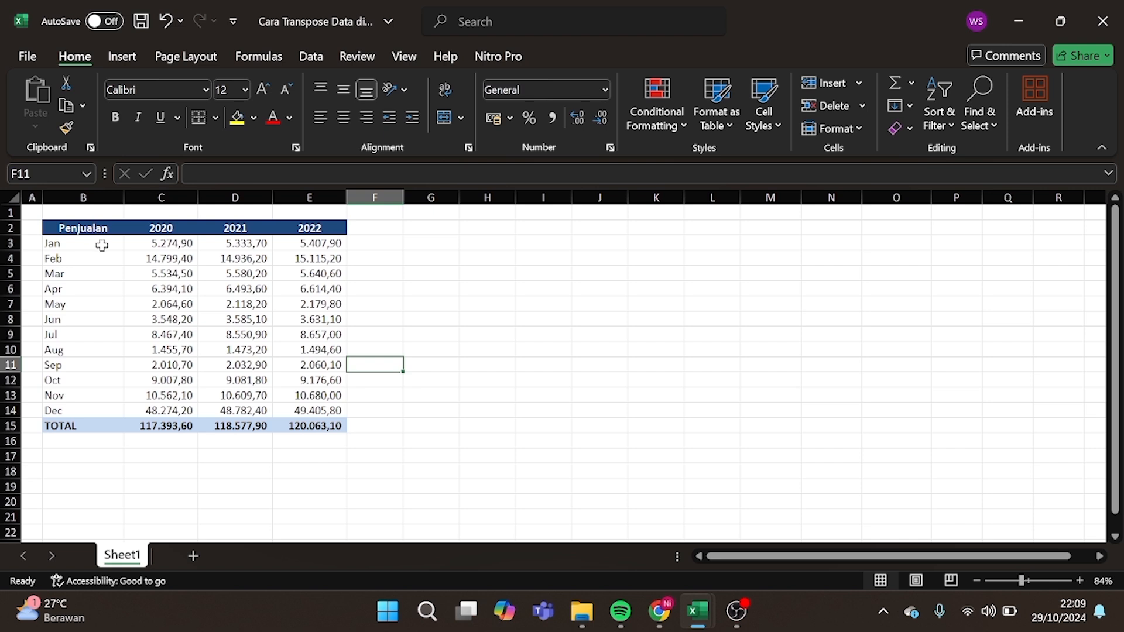
# Check the Jan cell against the 2020, 2021 and 2022 year headers of the sales table.
pyautogui.click(79, 245)
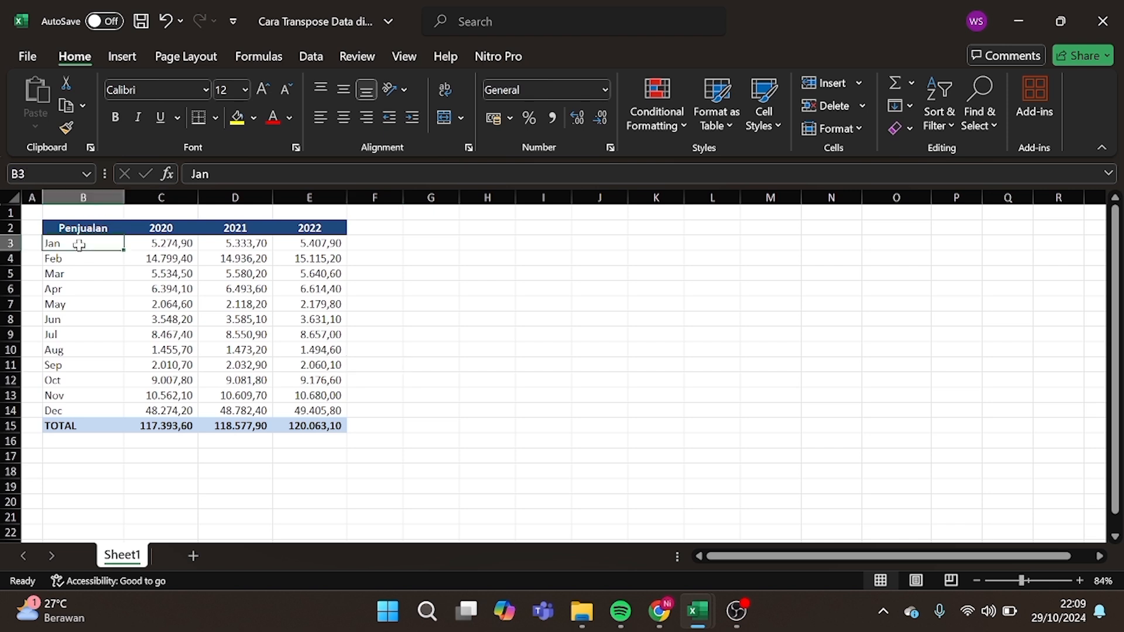
pyautogui.click(142, 233)
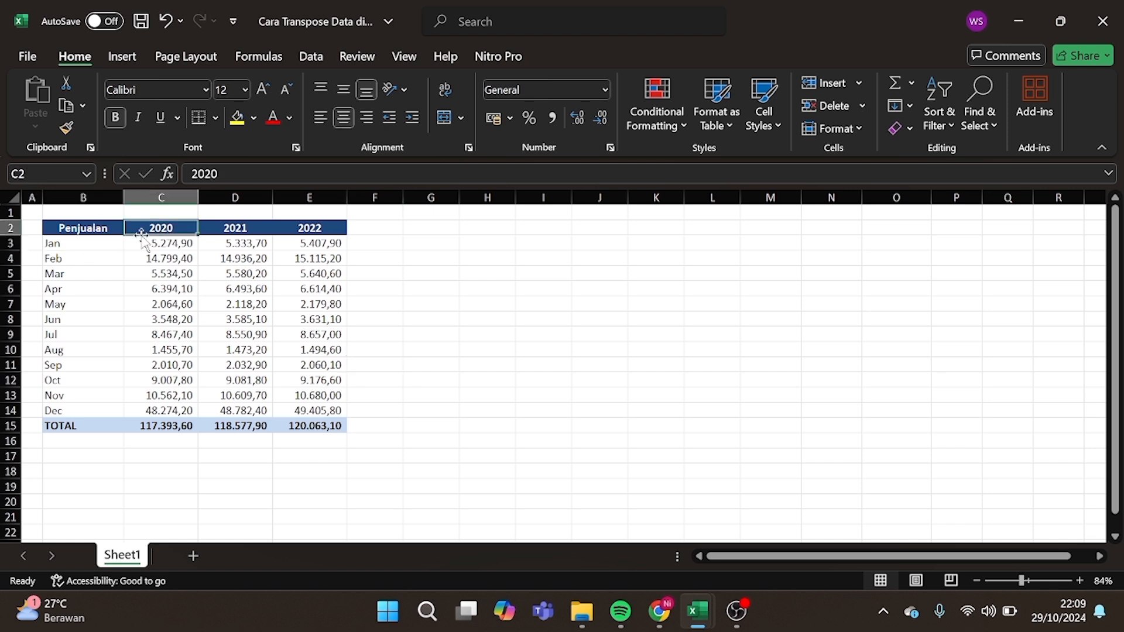
pyautogui.click(89, 243)
pyautogui.click(233, 228)
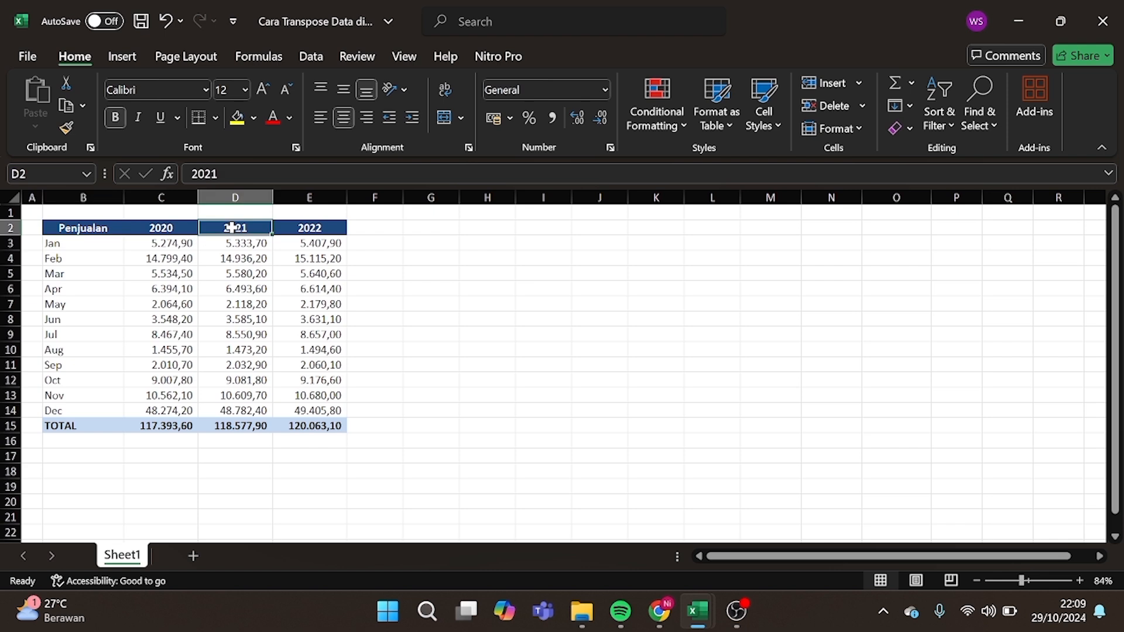
pyautogui.click(104, 246)
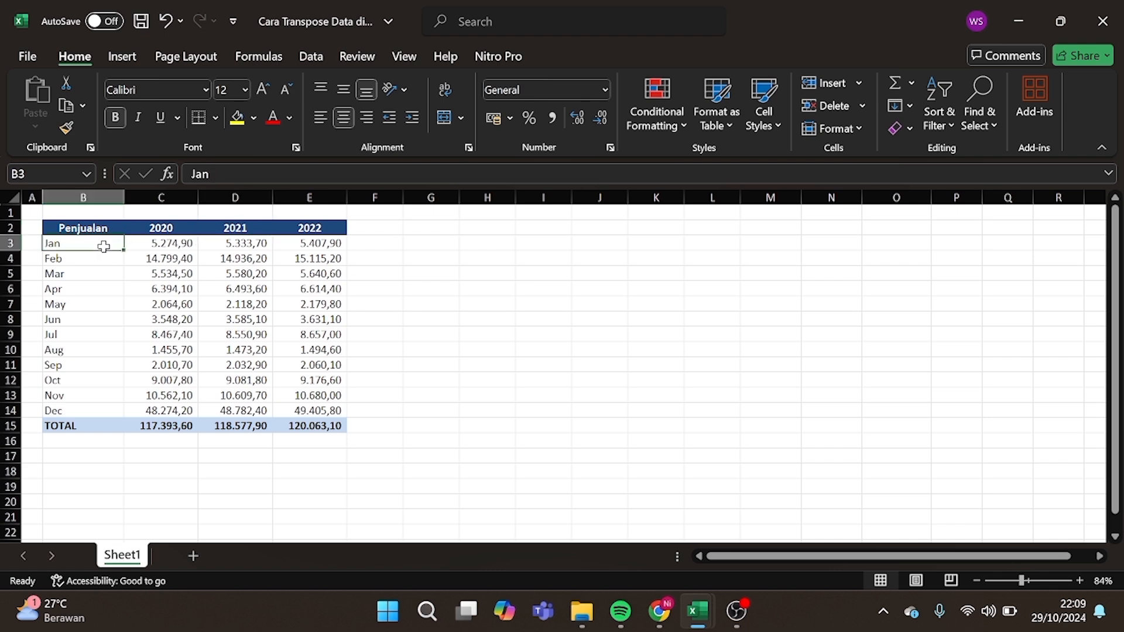
pyautogui.click(309, 228)
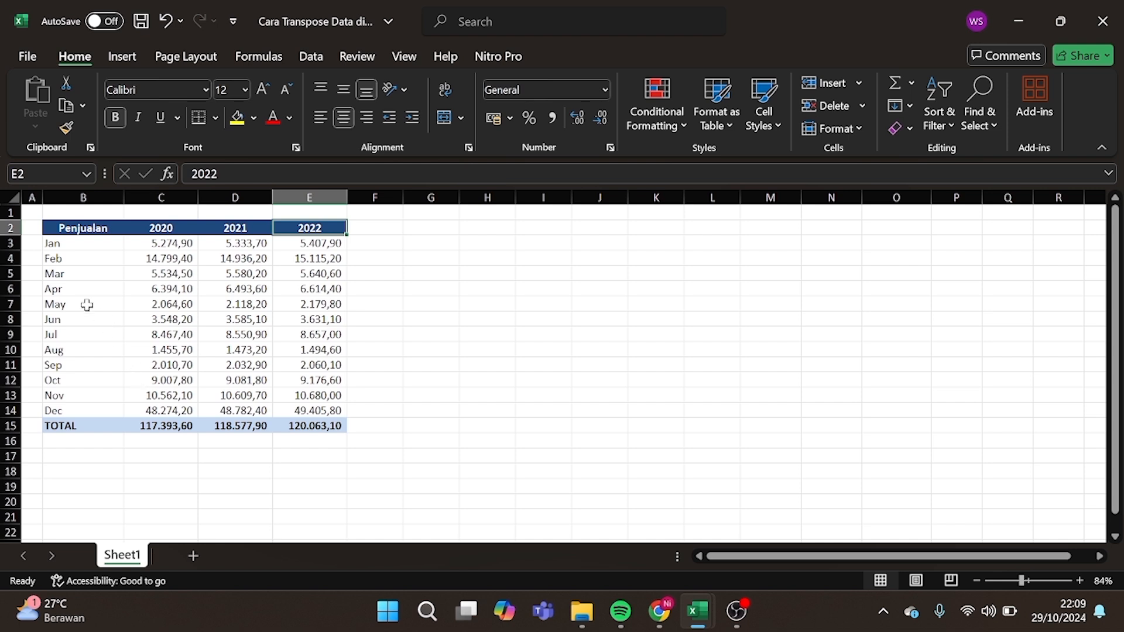
# Select the Penjualan table B2:E15 with Ctrl+A and copy it.
pyautogui.moveTo(54, 225); pyautogui.dragTo(320, 415)
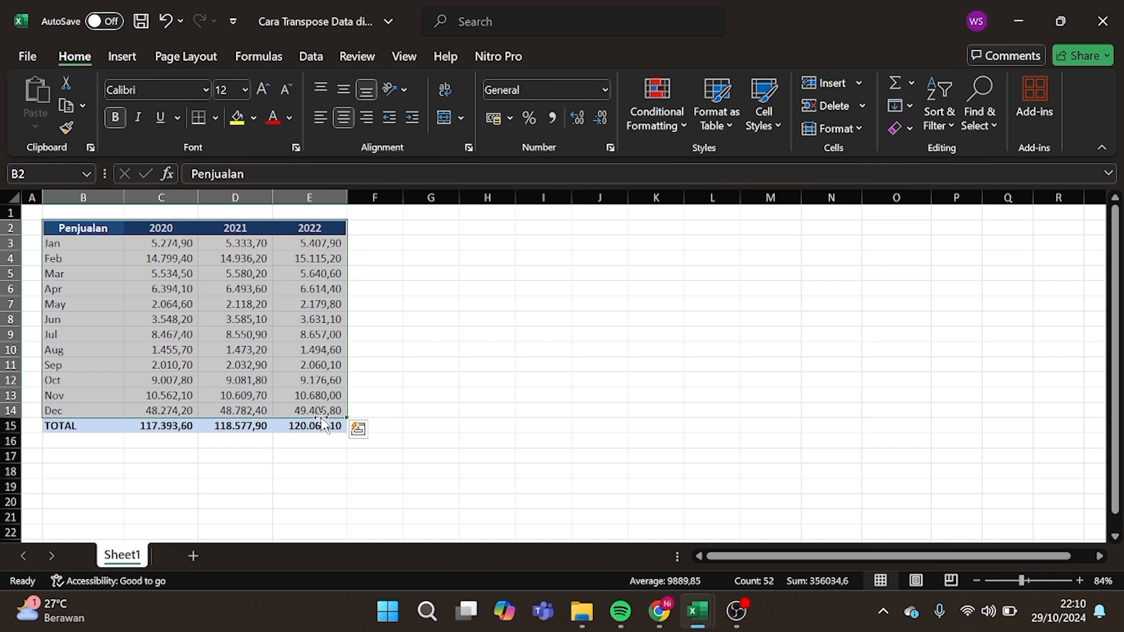
pyautogui.click(390, 423)
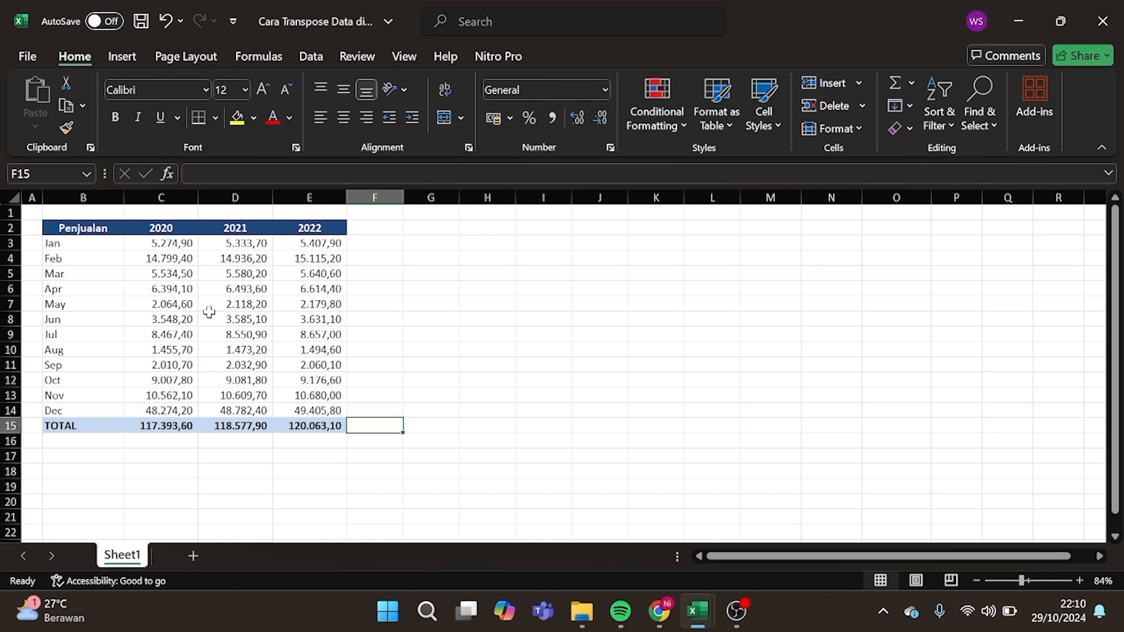
pyautogui.click(170, 308)
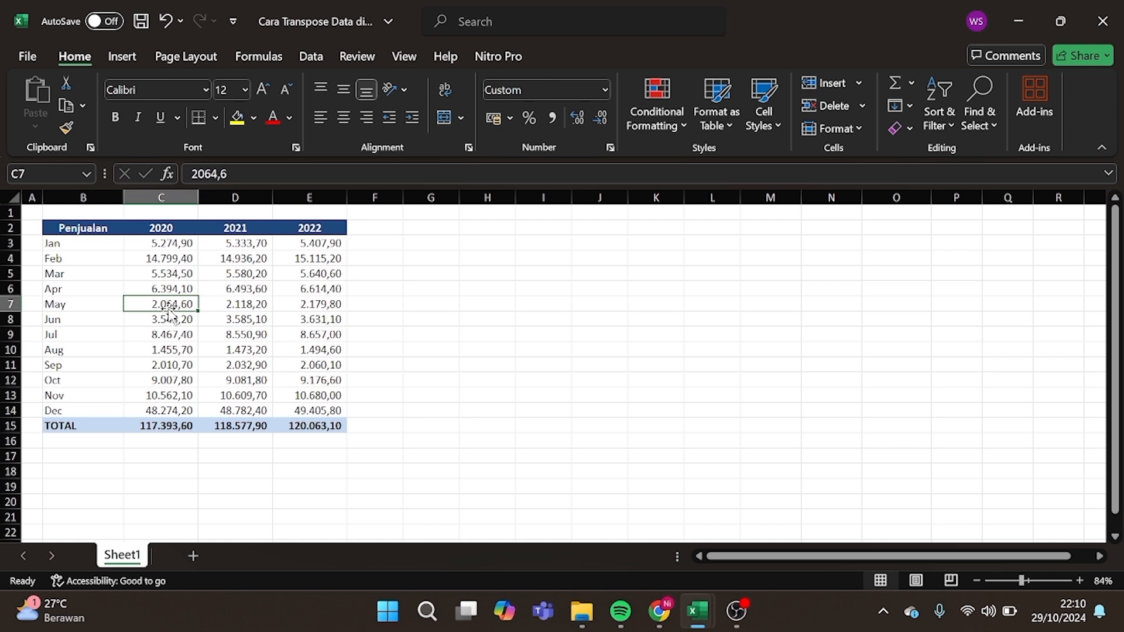
pyautogui.hotkey('ctrl', 'a')
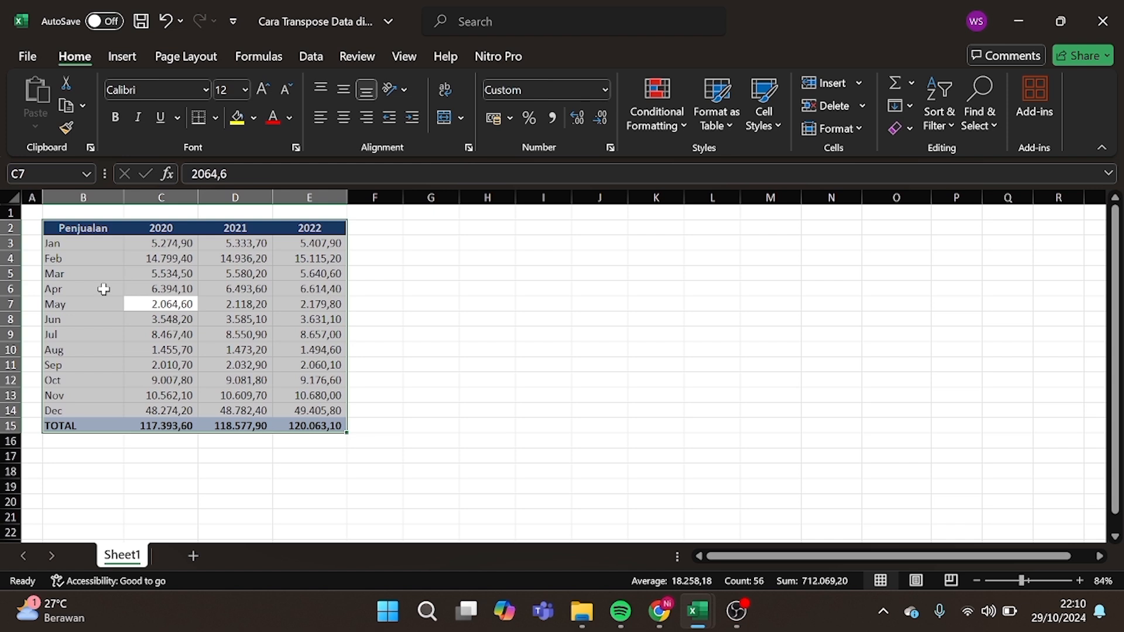
pyautogui.hotkey('ctrl', 'c')
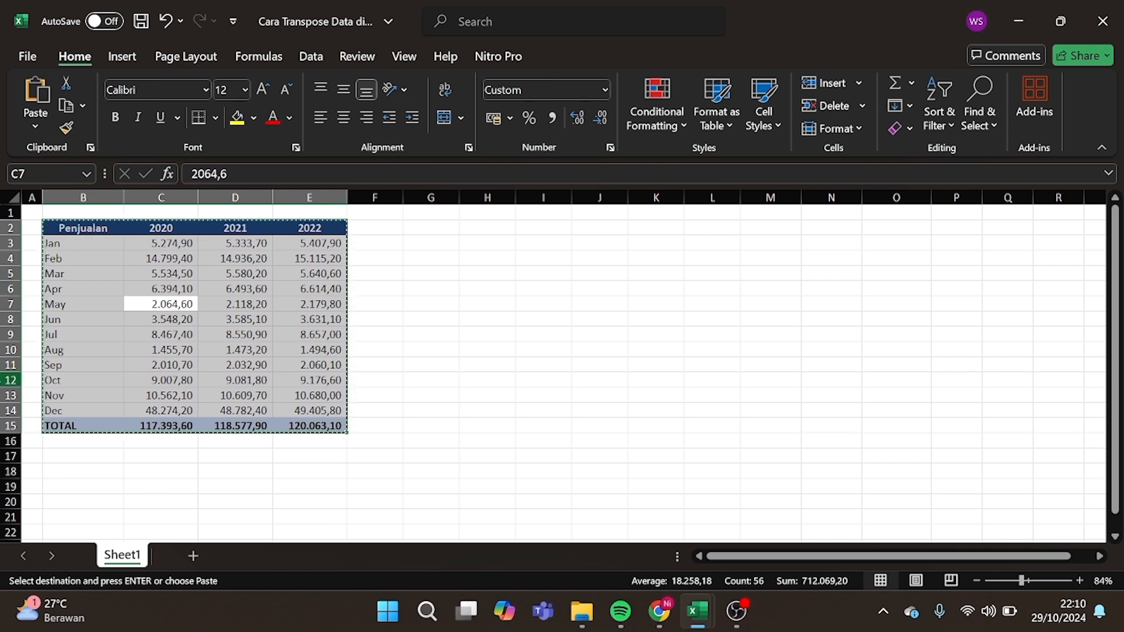
# Paste the copied table transposed at B17 via Paste Special, with years as rows and months across.
pyautogui.click(76, 460)
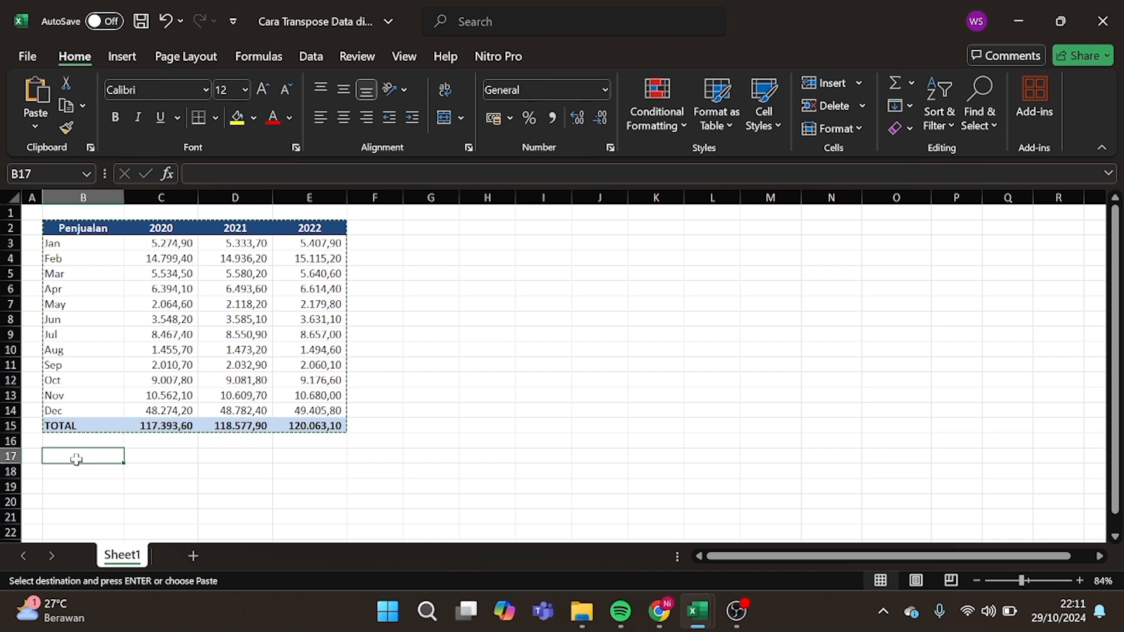
pyautogui.click(35, 122)
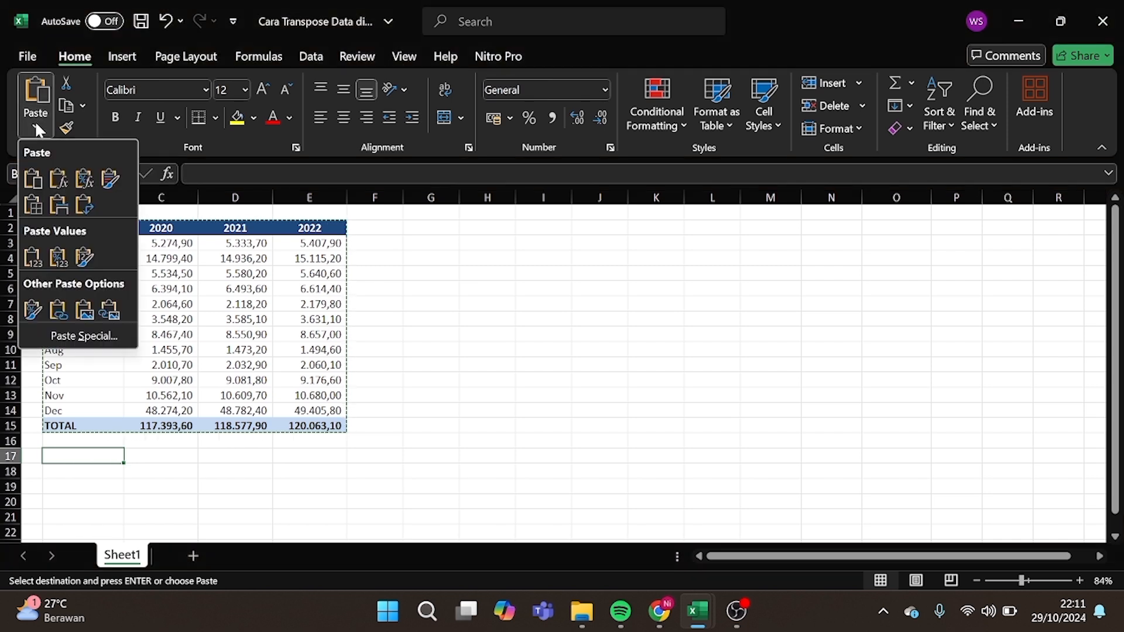
pyautogui.click(47, 338)
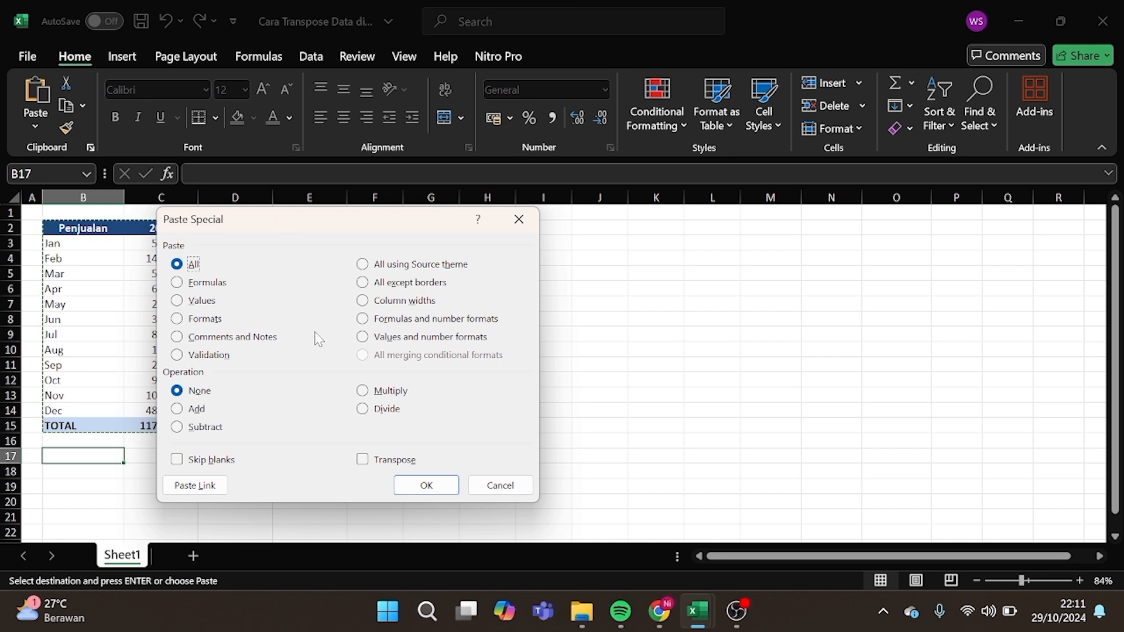
pyautogui.click(361, 462)
pyautogui.click(427, 486)
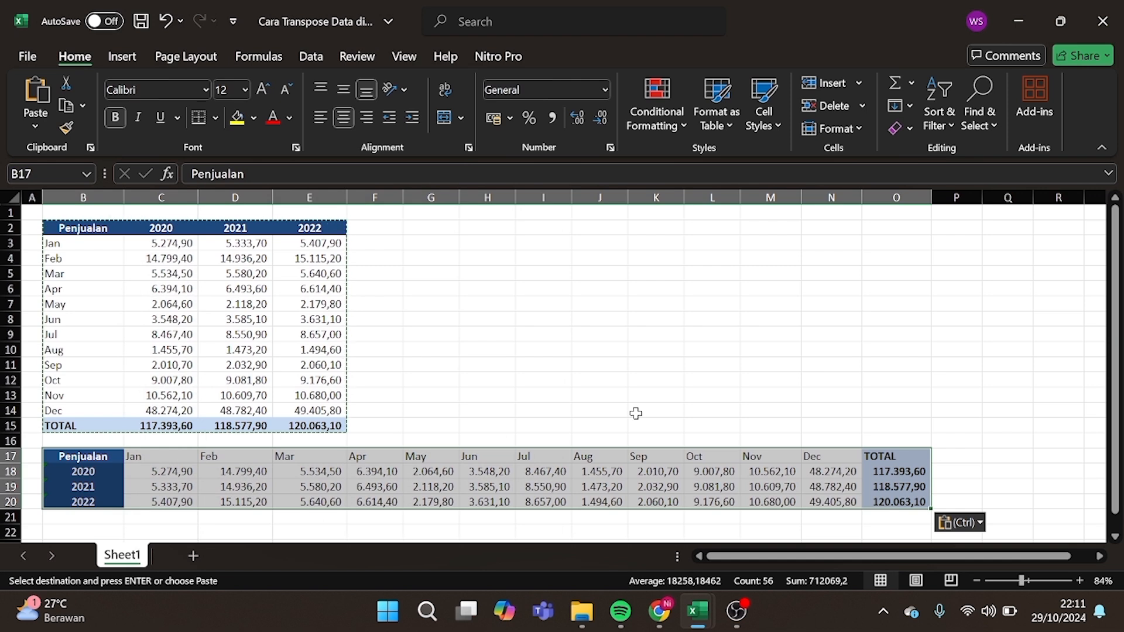
pyautogui.click(636, 413)
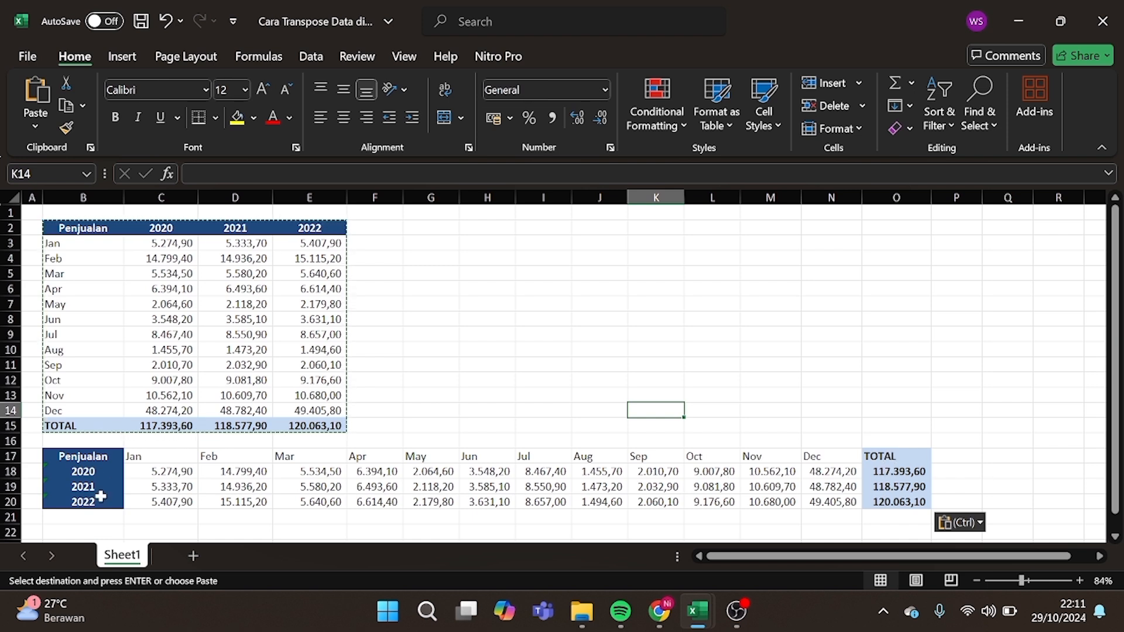
pyautogui.scroll(-2, 199, 466)
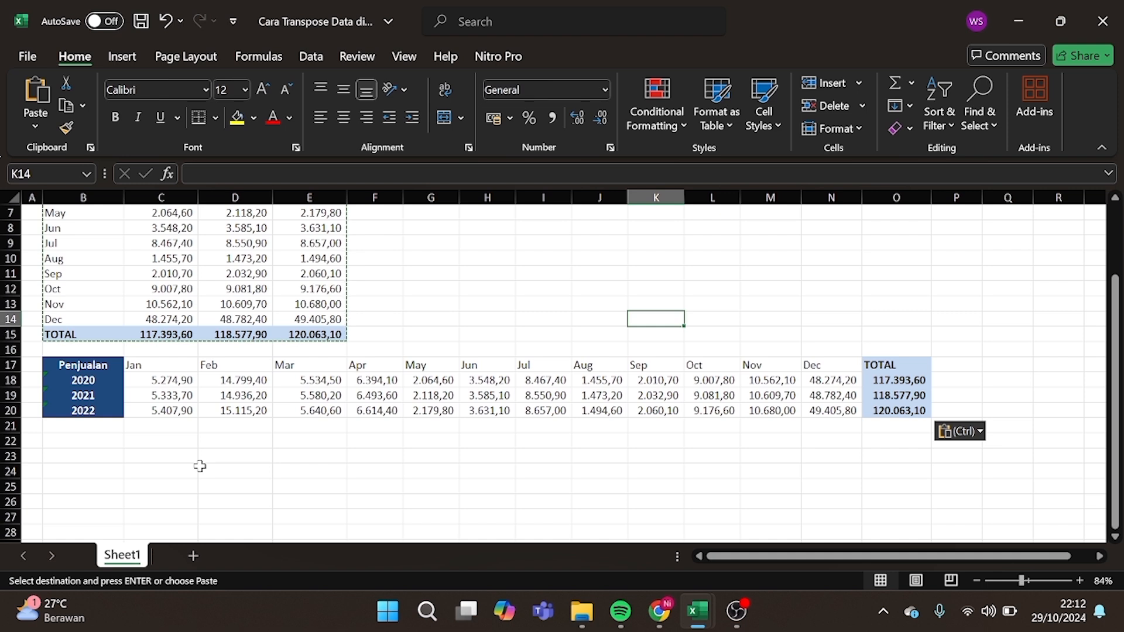
pyautogui.scroll(2, 200, 466)
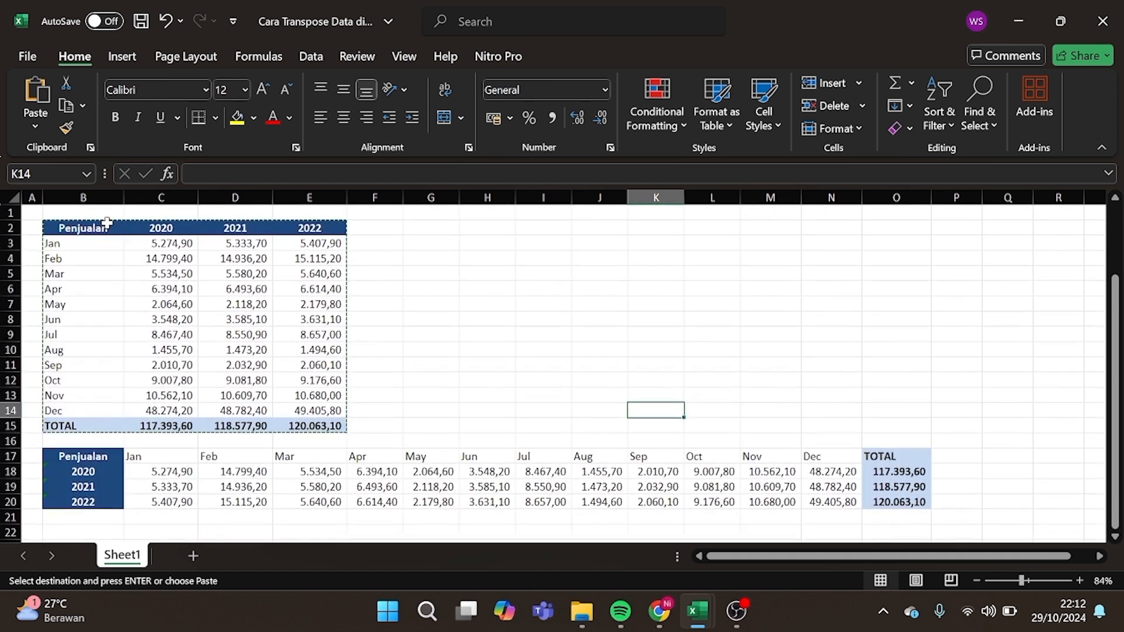
pyautogui.click(58, 260)
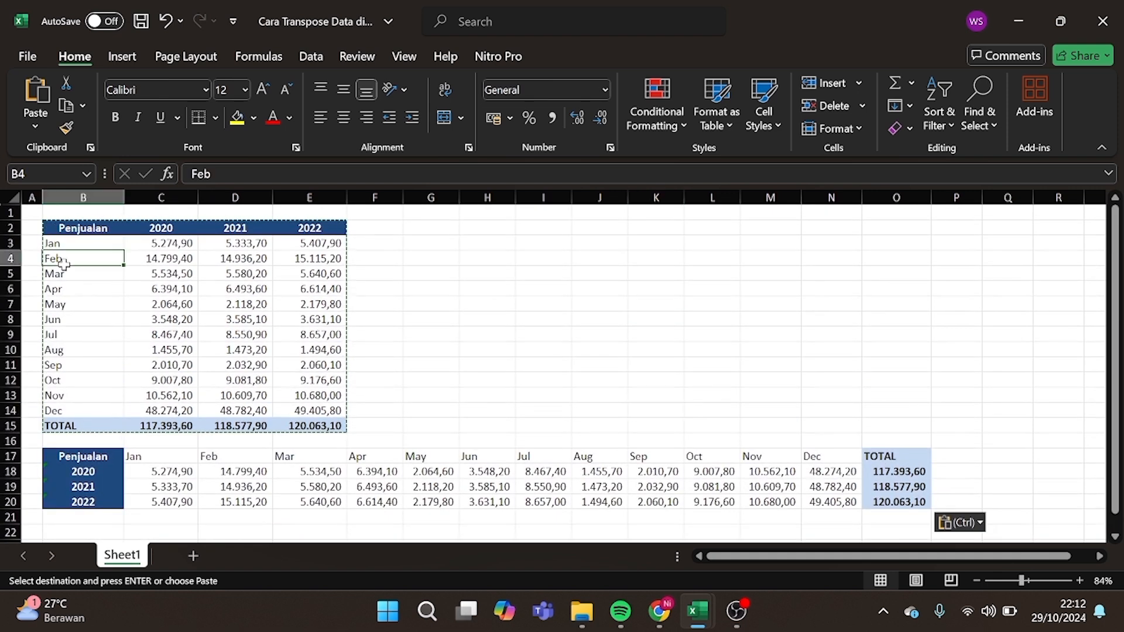
pyautogui.hotkey('ctrl', 'a')
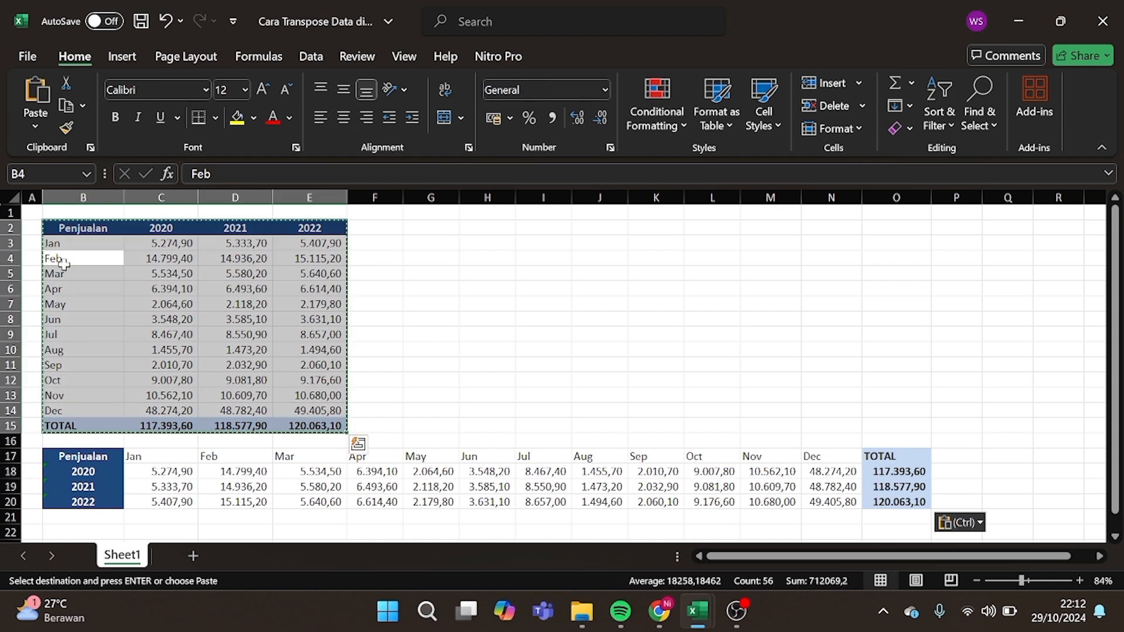
pyautogui.scroll(-2, 136, 443)
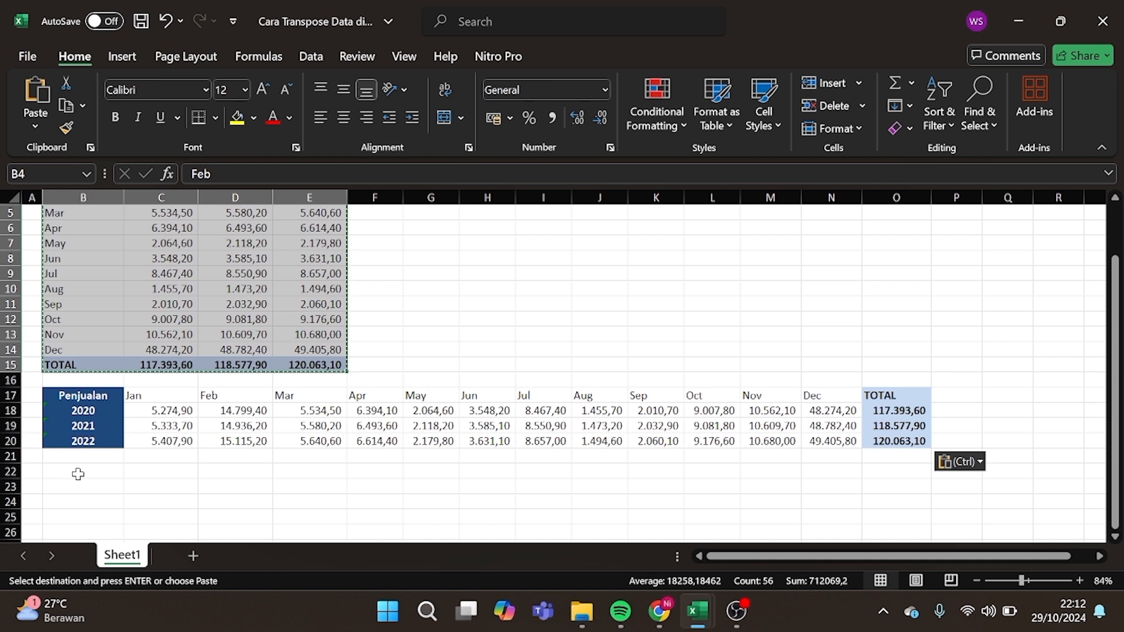
# Paste the table at B22 transposed with Paste Special set to Values, dropping the formatting.
pyautogui.click(78, 474)
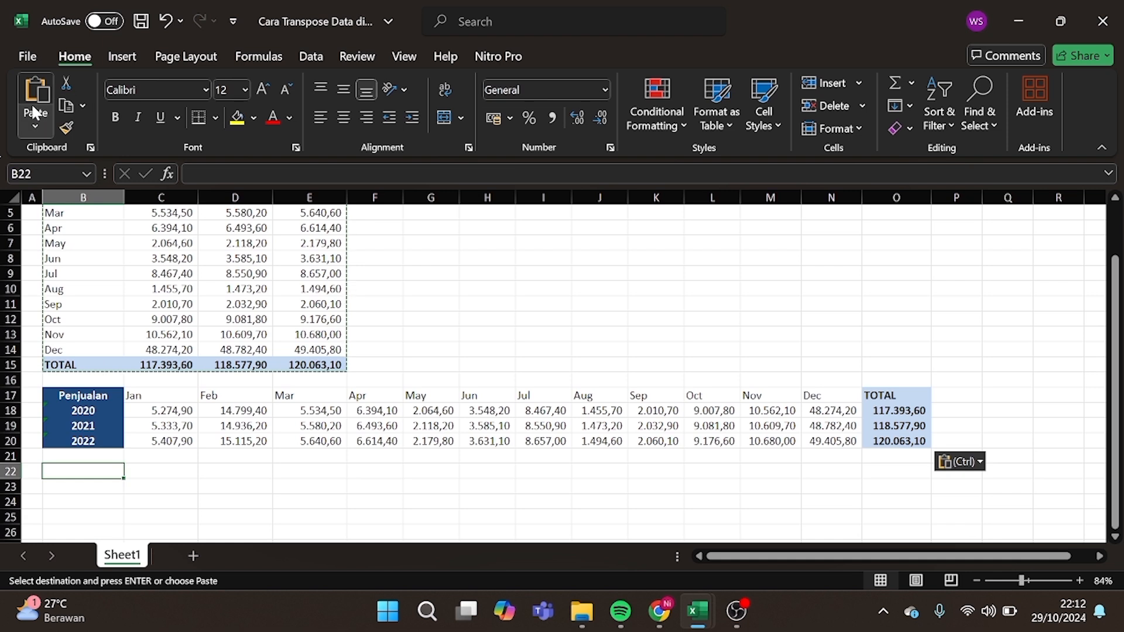
pyautogui.click(35, 127)
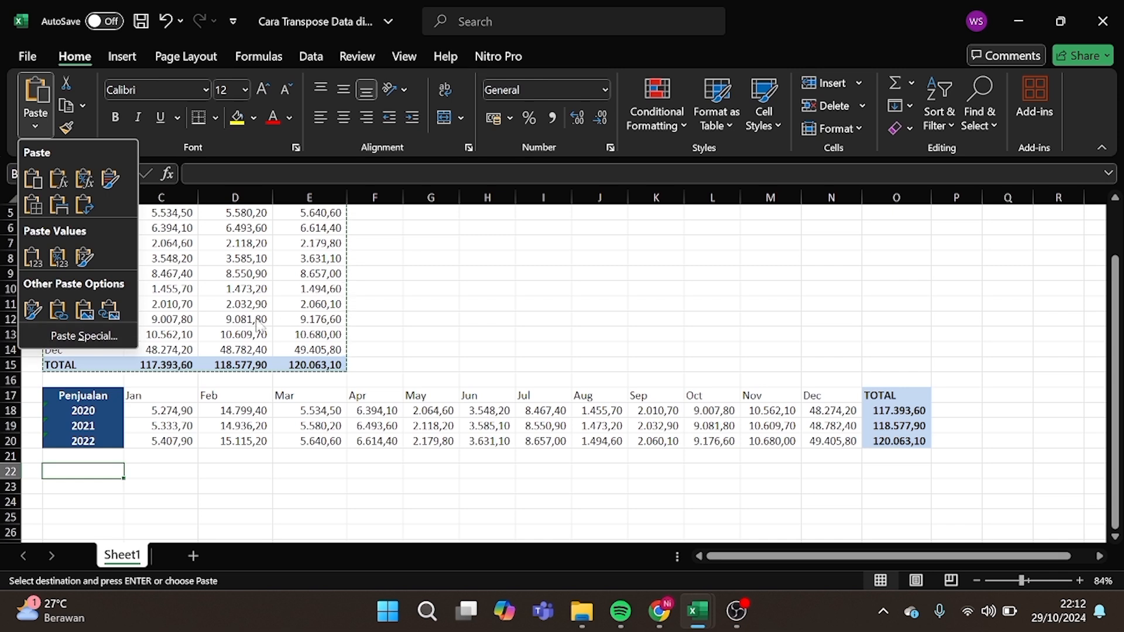
pyautogui.click(99, 337)
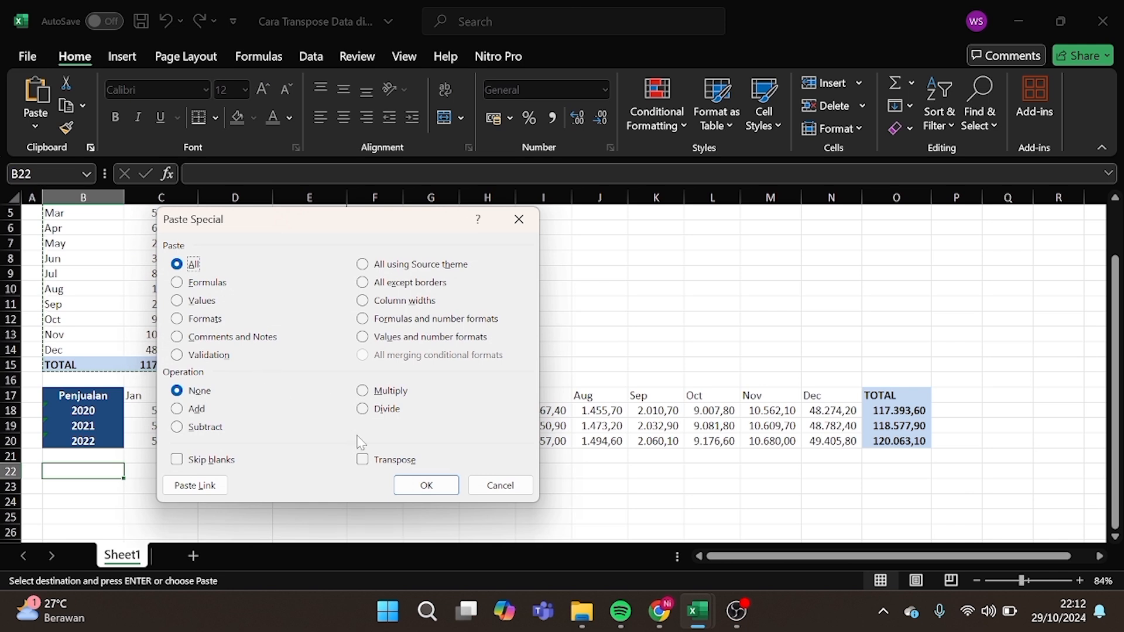
pyautogui.click(364, 460)
pyautogui.click(177, 301)
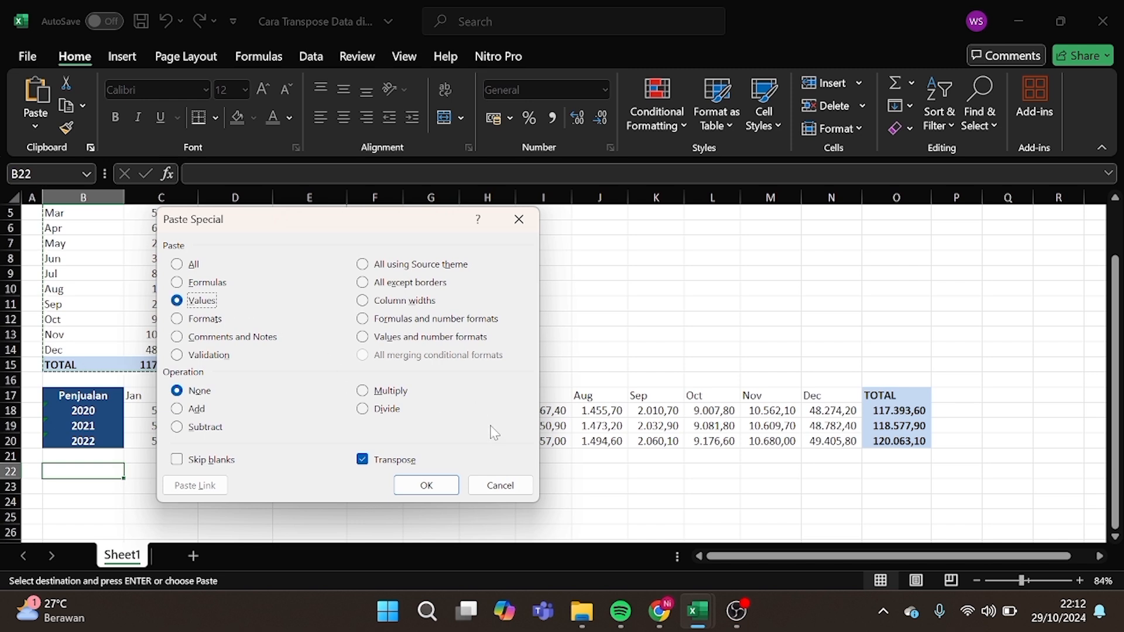
pyautogui.click(427, 487)
pyautogui.click(368, 454)
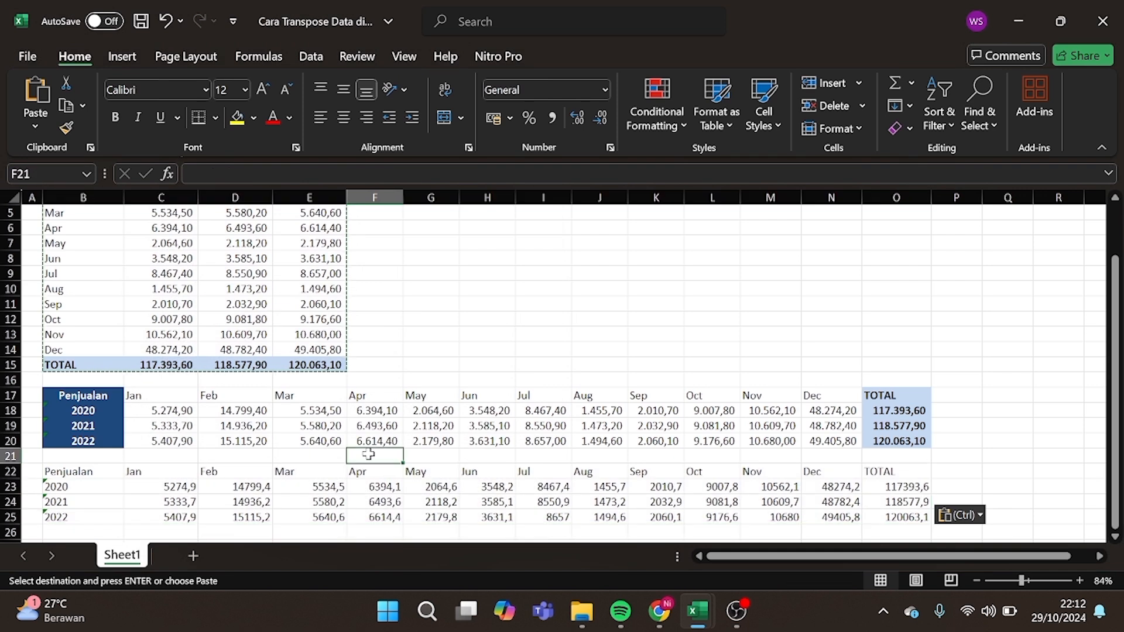
pyautogui.scroll(-2, 416, 461)
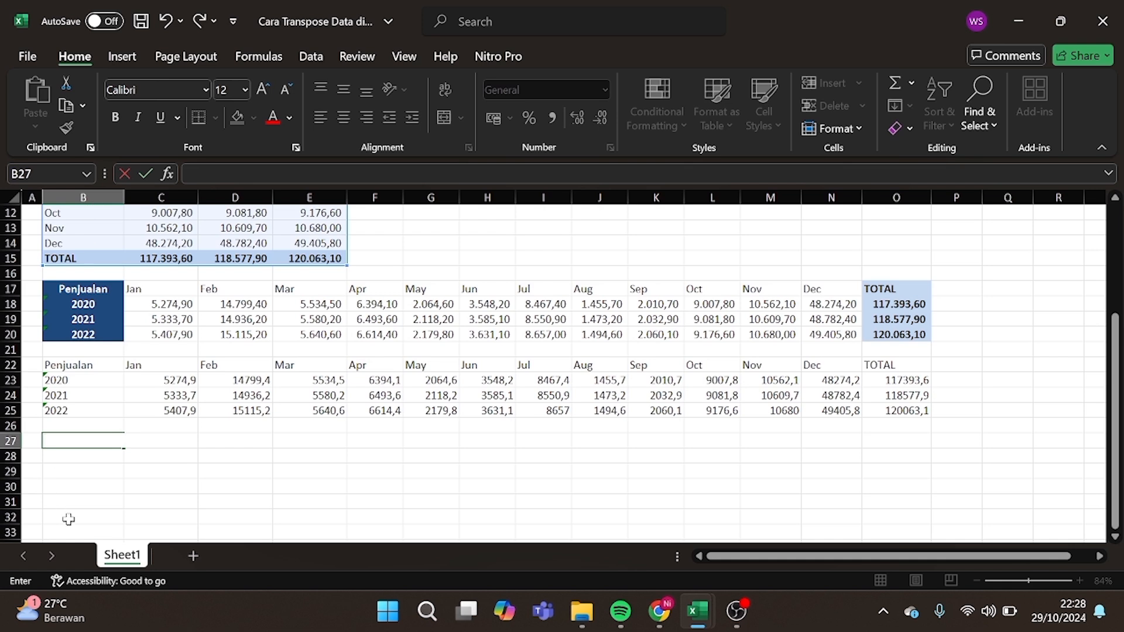
# Enter =TRANSPOSE(B2:E15) in B27 so the flipped table fills B27:O30.
pyautogui.write('=T')
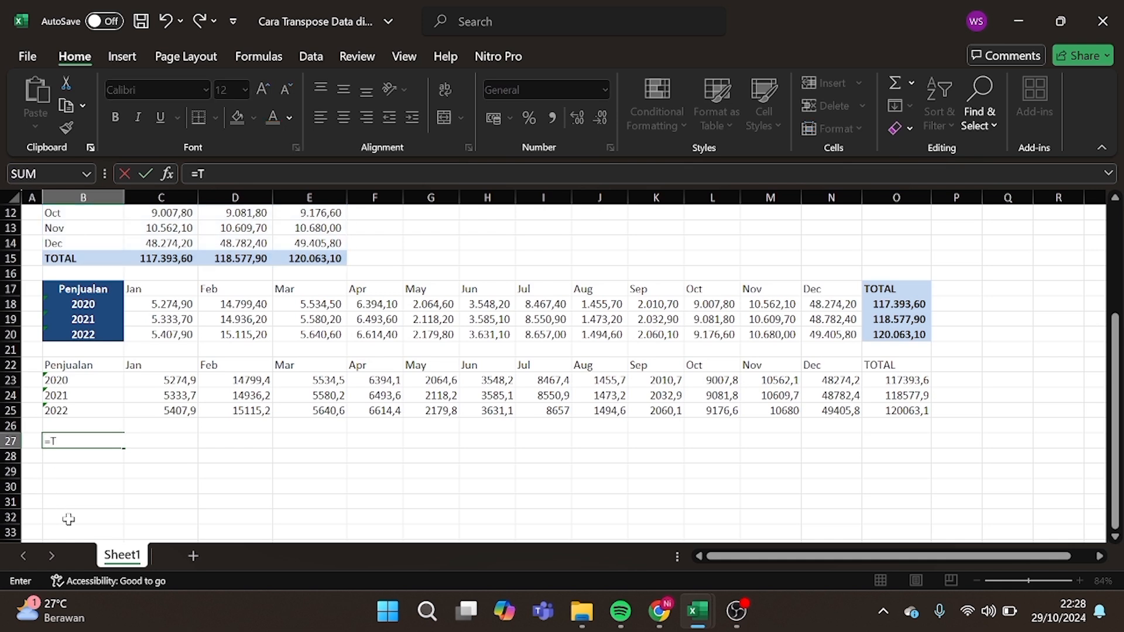
pyautogui.write('RANSPOSE(')
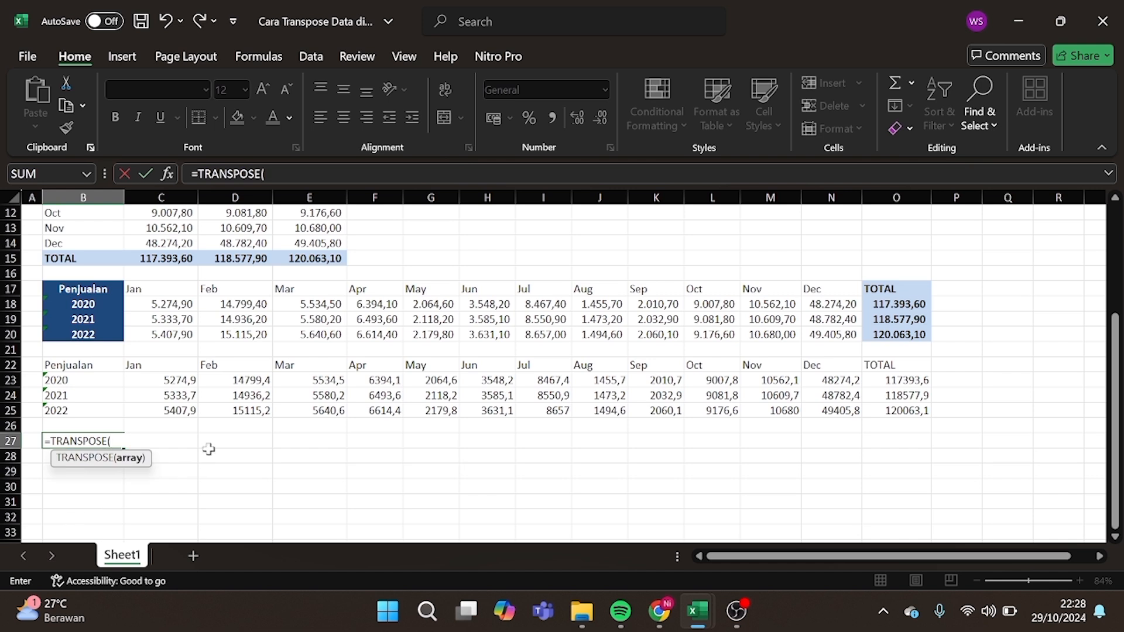
pyautogui.scroll(4, 202, 445)
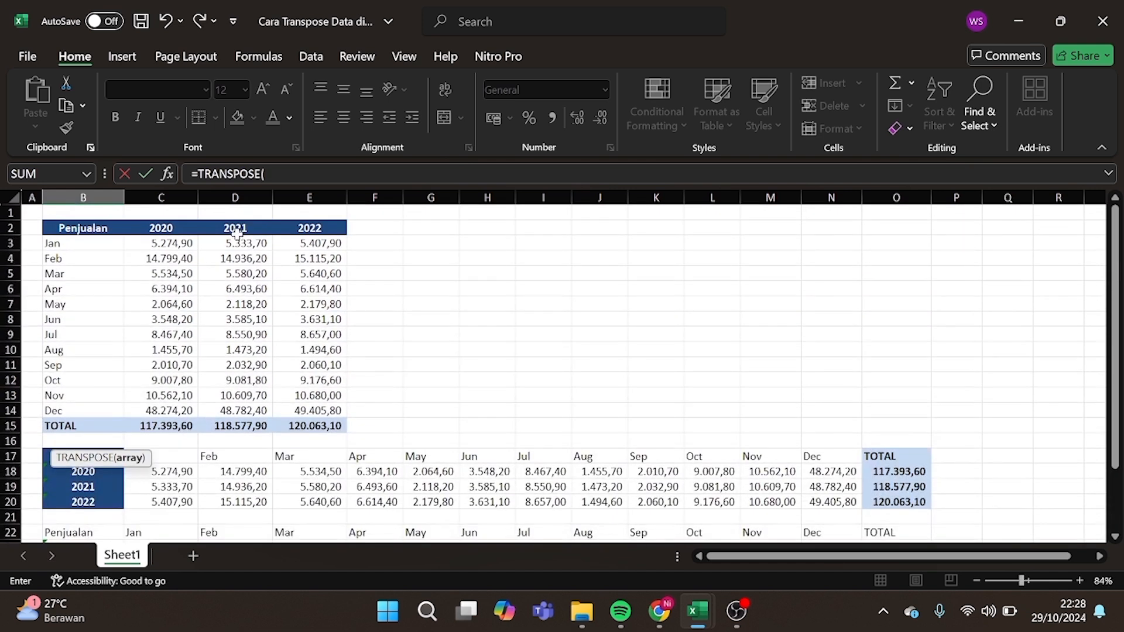
pyautogui.moveTo(60, 229); pyautogui.dragTo(312, 425)
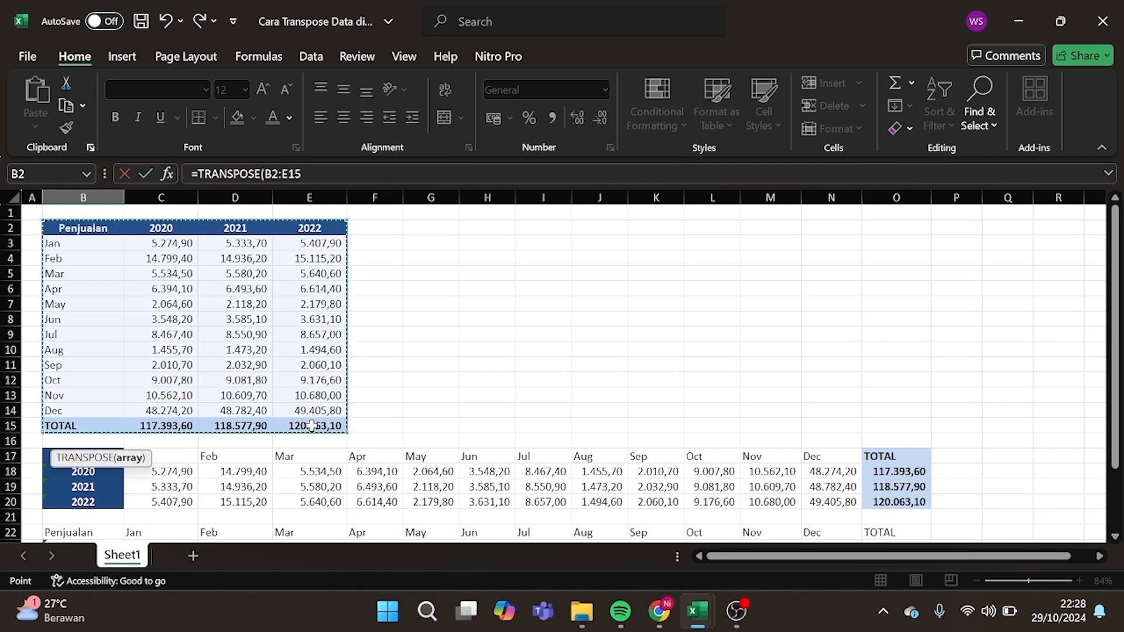
pyautogui.scroll(-3, 359, 448)
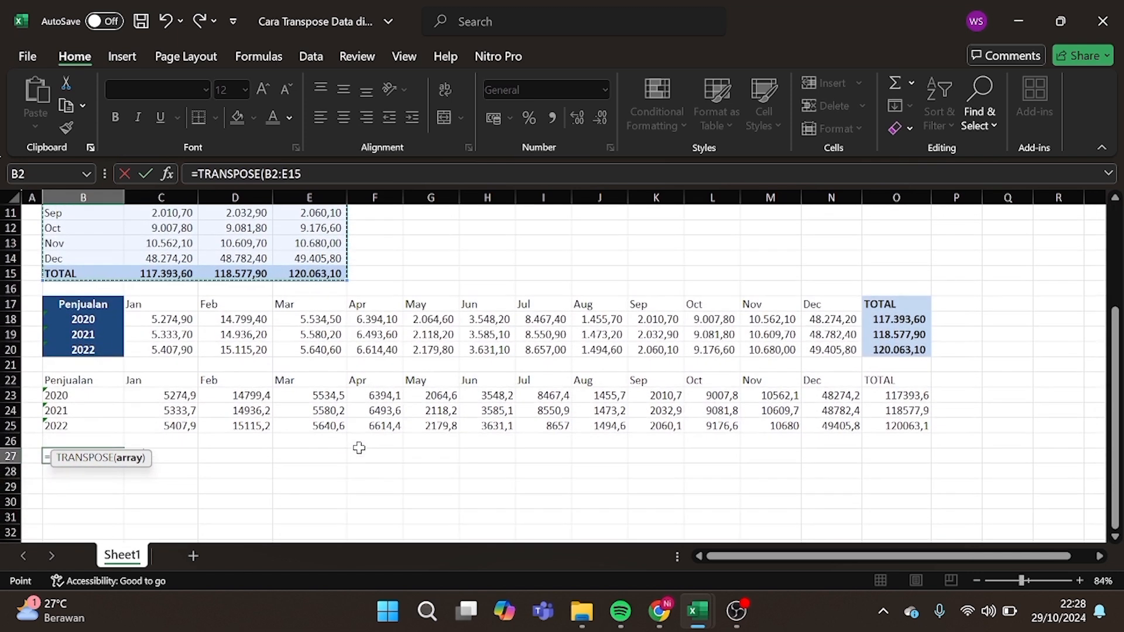
pyautogui.write(')')
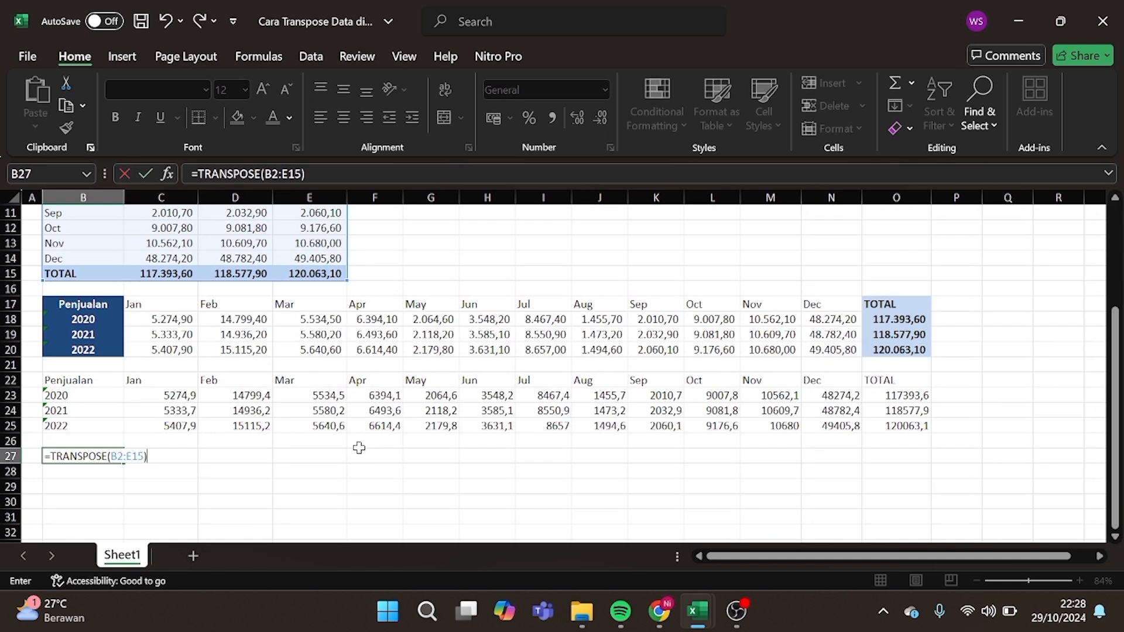
pyautogui.press('Return')
pyautogui.click(322, 517)
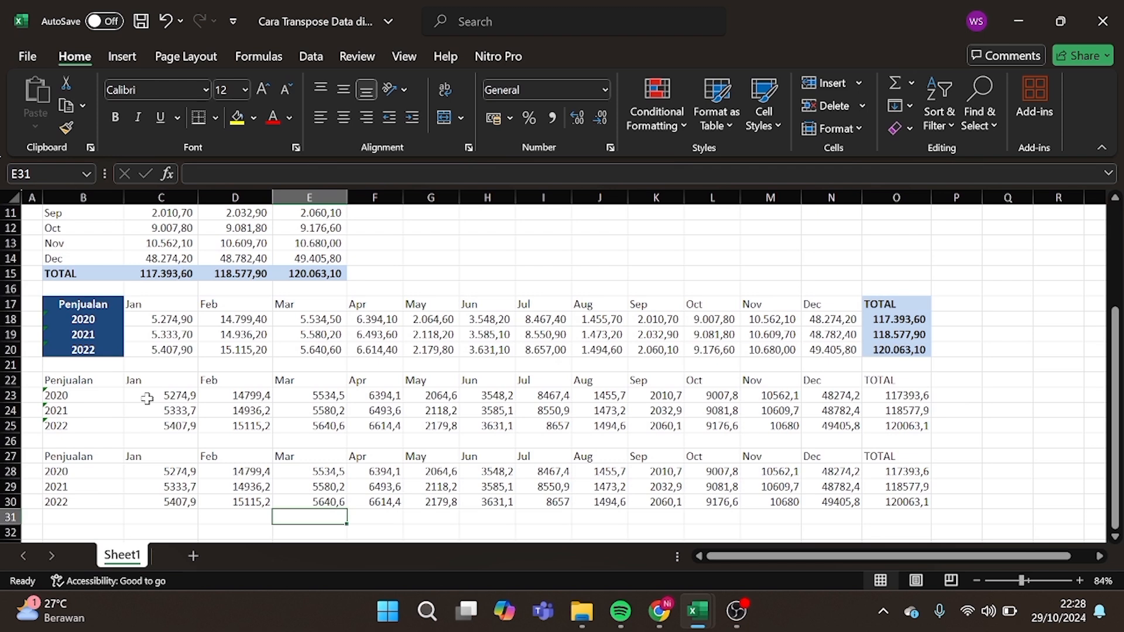
pyautogui.scroll(4, 151, 397)
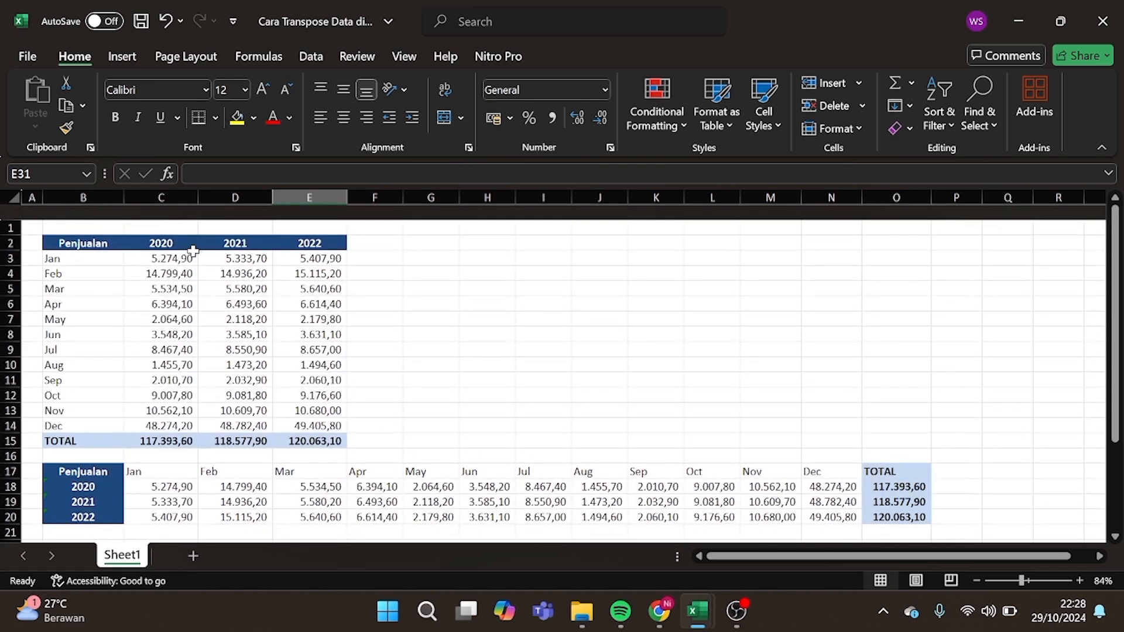
# Scroll down to the DAFTAR NAMA SISWA BARU student list in Book1.
pyautogui.scroll(-4, 264, 338)
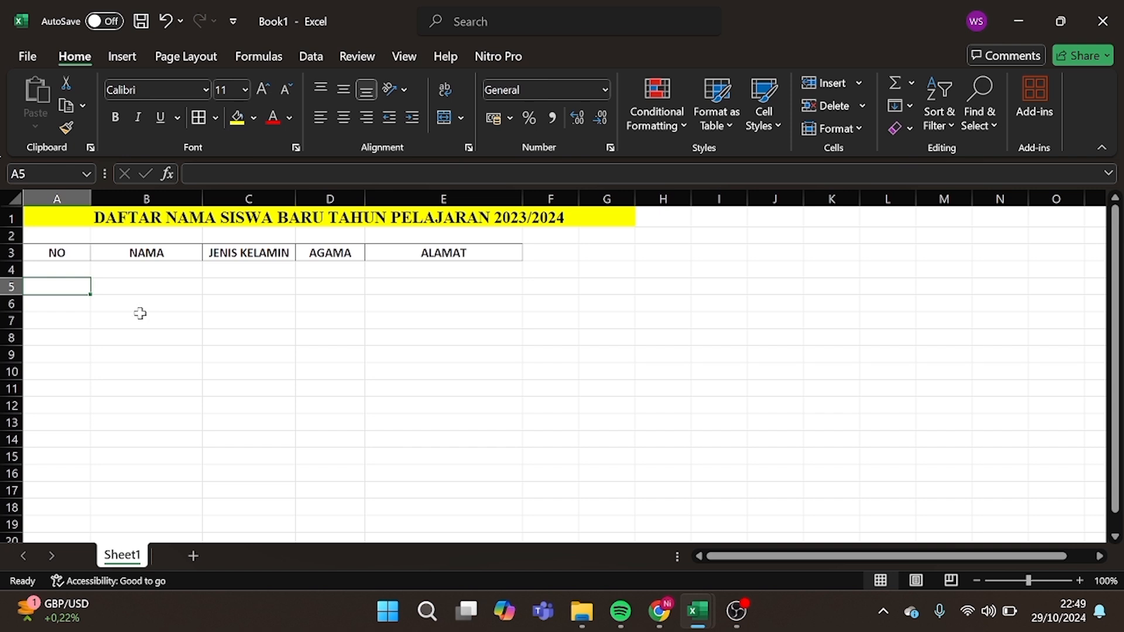
# Enter the sample numbers 1, 2 and 3 in A4:A6.
pyautogui.click(64, 271)
pyautogui.write('1')
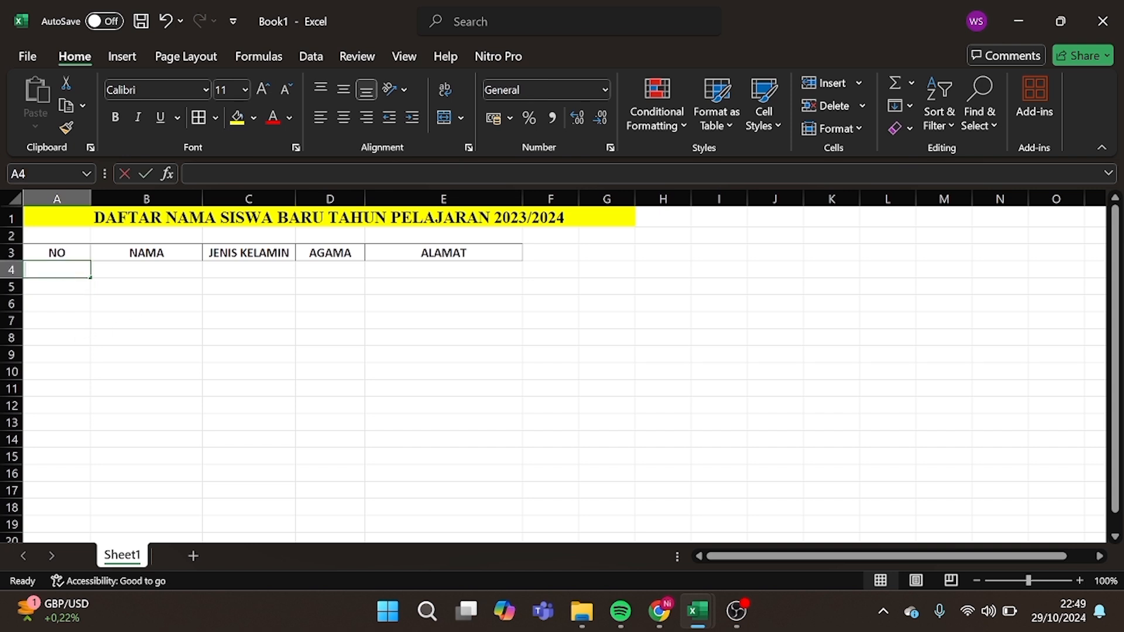
pyautogui.press('Return')
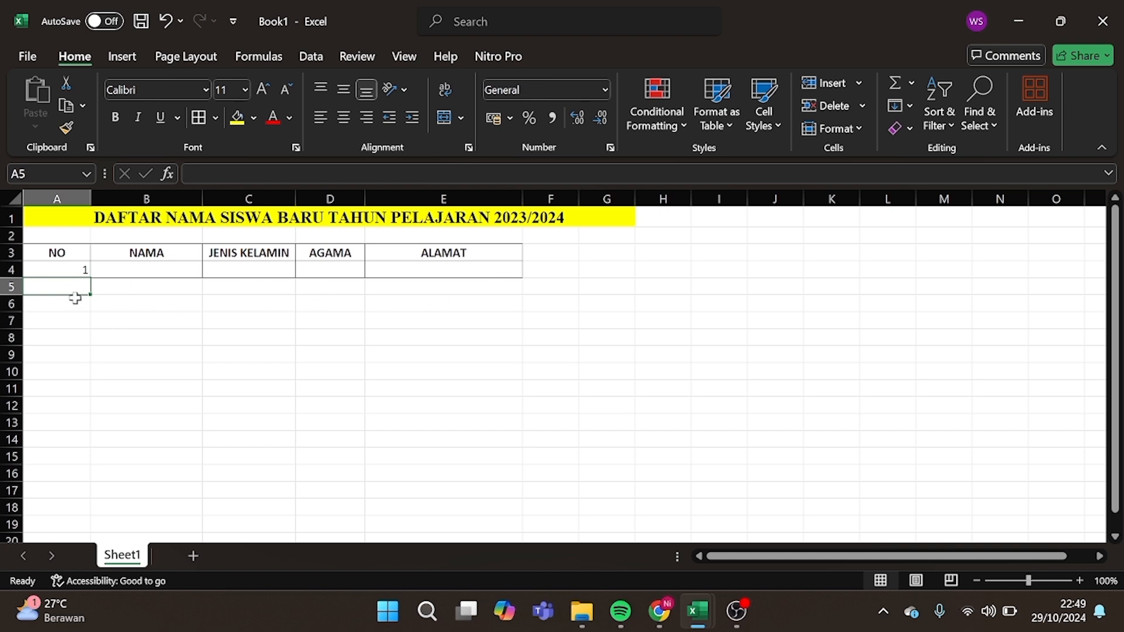
pyautogui.write('2')
pyautogui.press('Return')
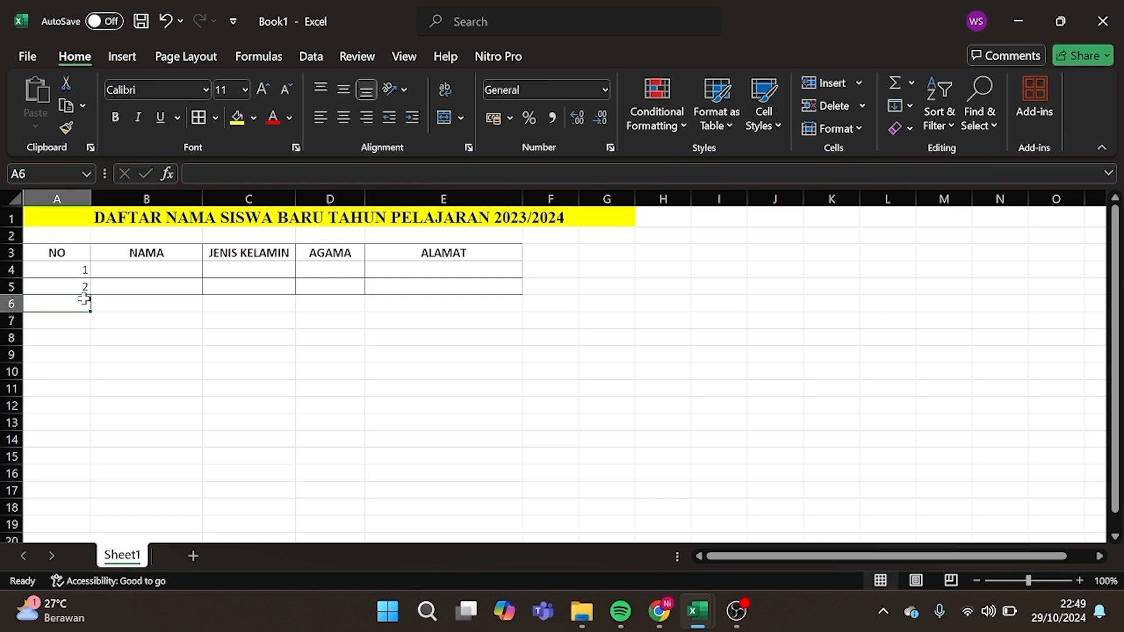
pyautogui.write('3')
pyautogui.press('Return')
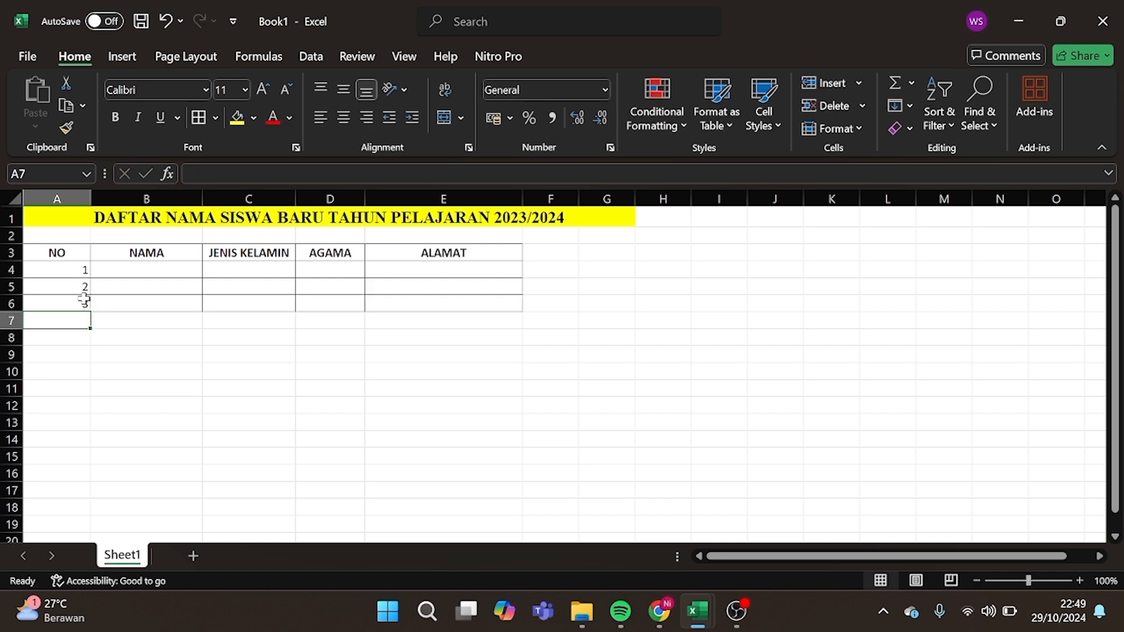
# Enter 6 and 7 in A9:A10, then select A4:E4 down to the sheet's last row.
pyautogui.click(77, 354)
pyautogui.write('6')
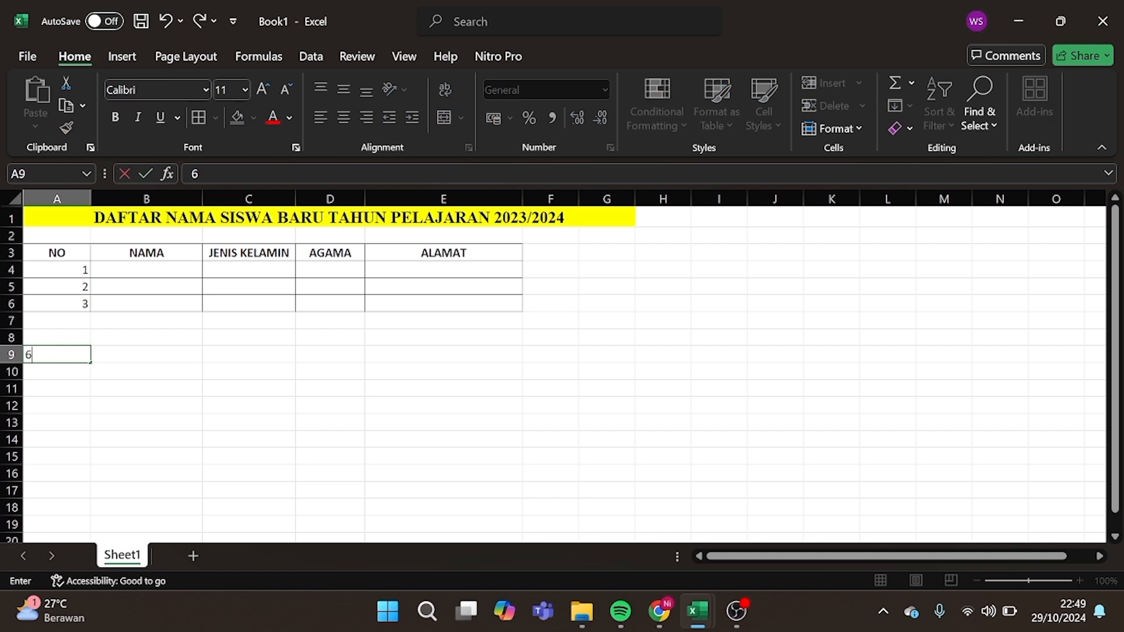
pyautogui.press('Return')
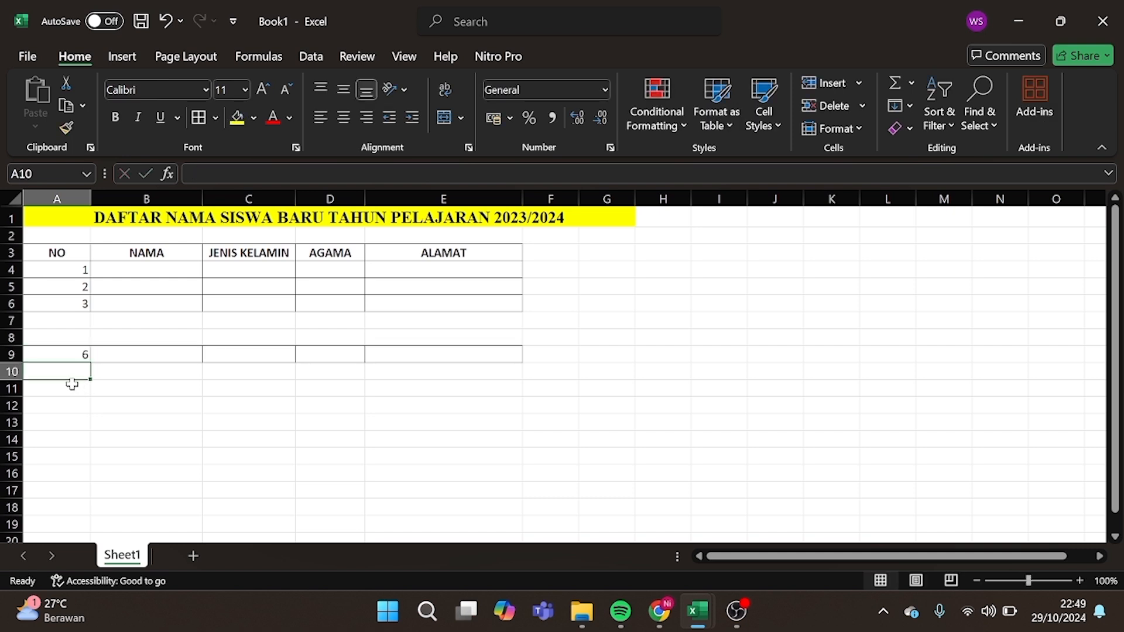
pyautogui.write('7')
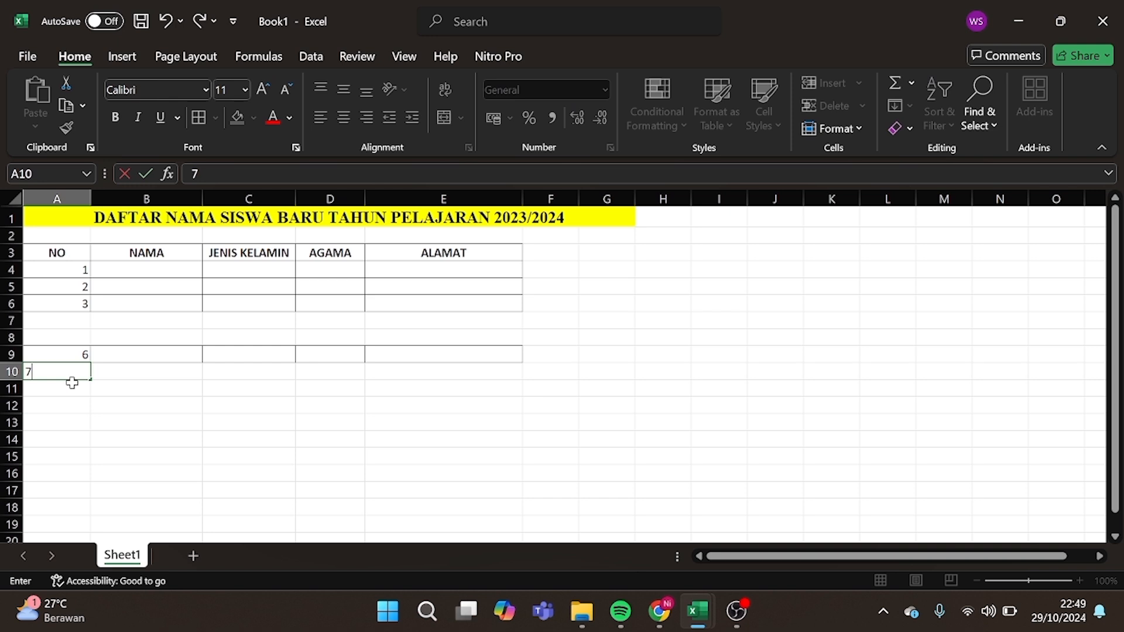
pyautogui.press('Return')
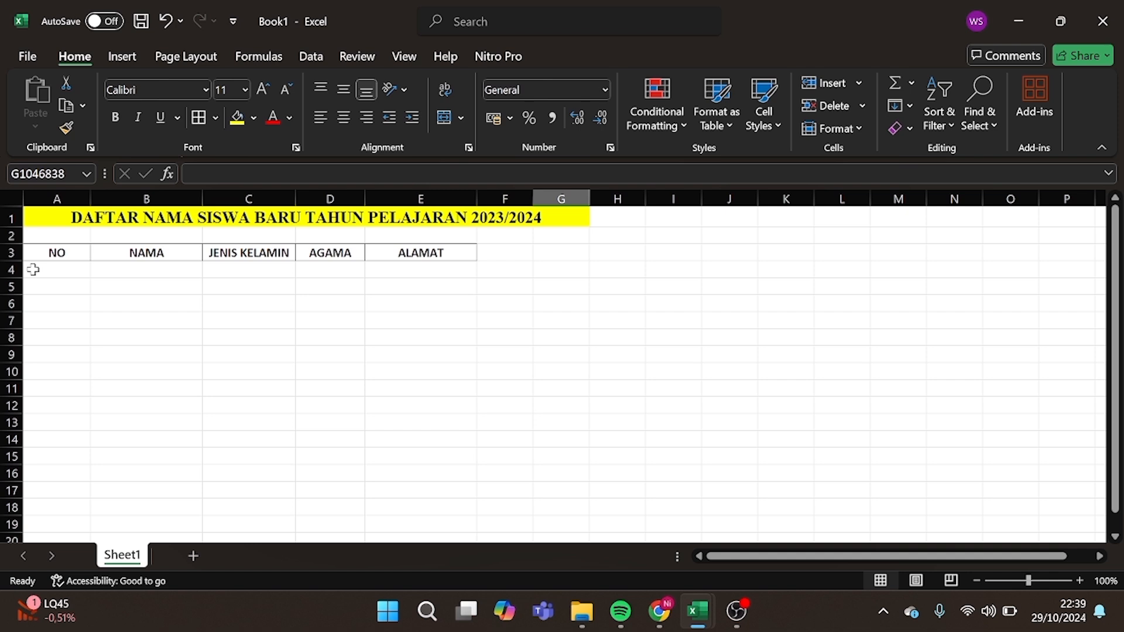
pyautogui.moveTo(33, 269); pyautogui.dragTo(409, 269)
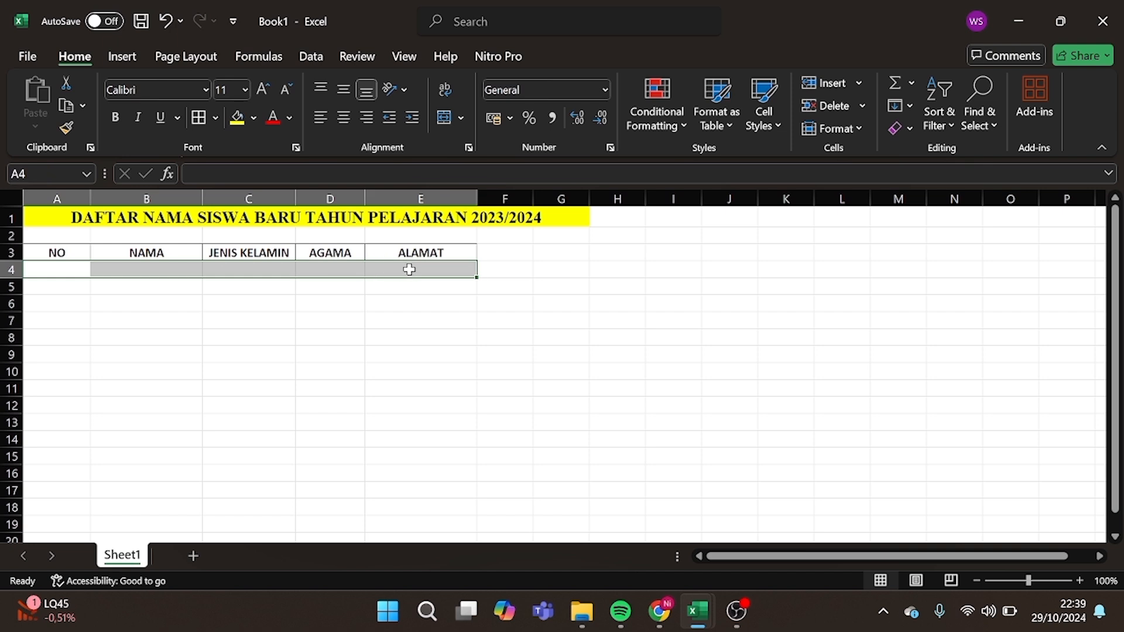
pyautogui.hotkey('ctrl', 'shift', 'Down')
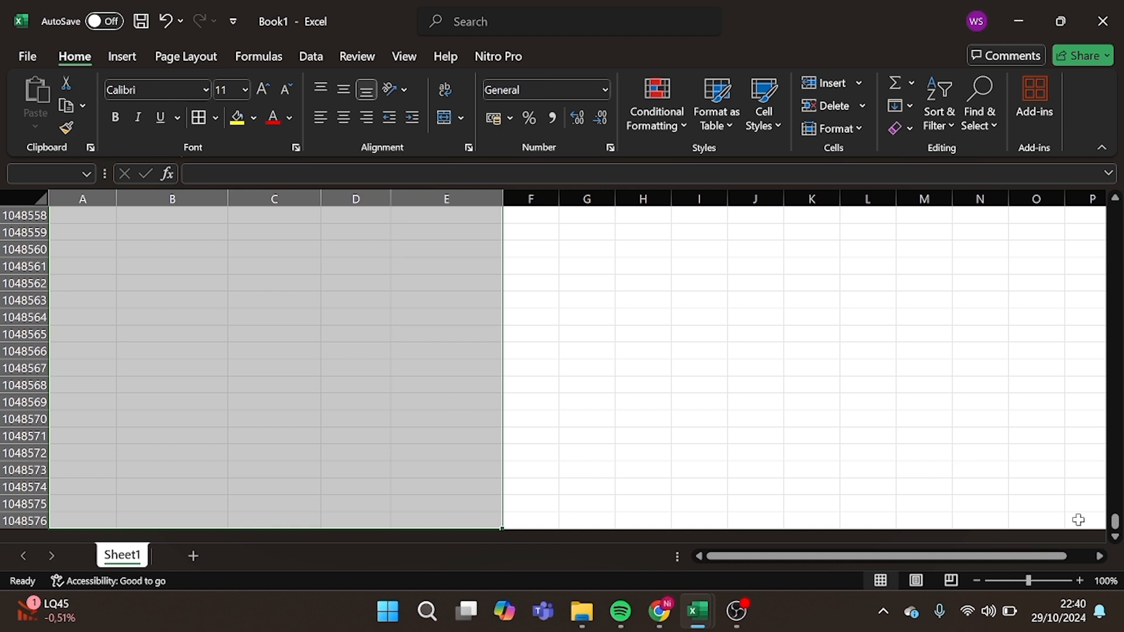
# Open Conditional Formatting > New Rule and choose 'Use a formula to determine which cells to format'.
pyautogui.moveTo(1114, 522); pyautogui.dragTo(1114, 516)
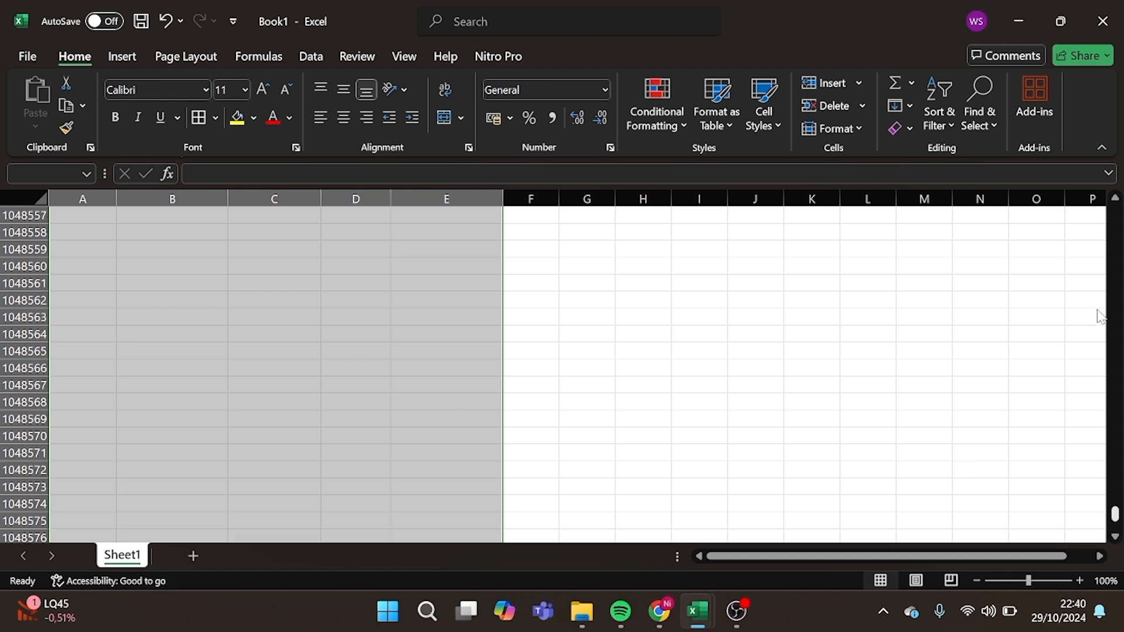
pyautogui.click(1111, 375)
pyautogui.scroll(-3, 491, 361)
pyautogui.scroll(20, 451, 338)
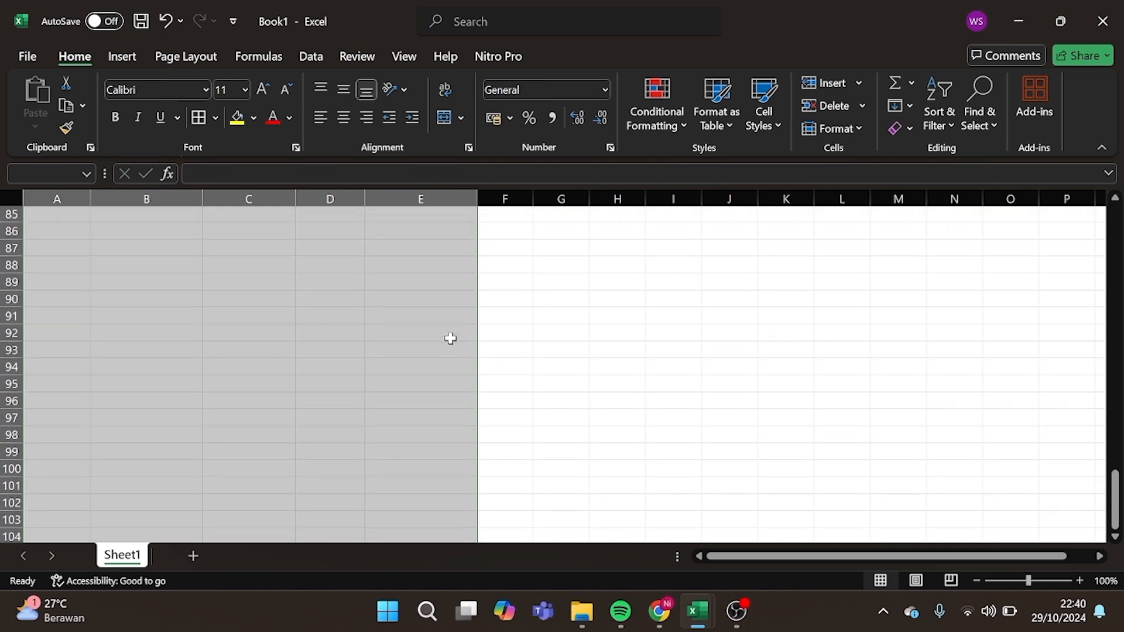
pyautogui.scroll(6, 450, 338)
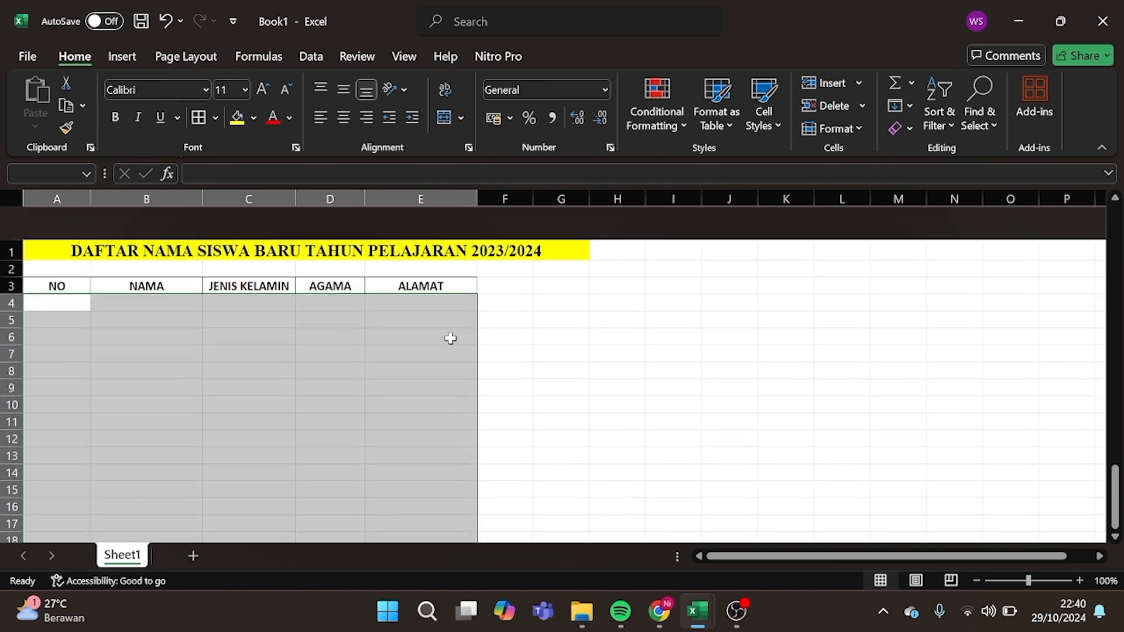
pyautogui.click(678, 124)
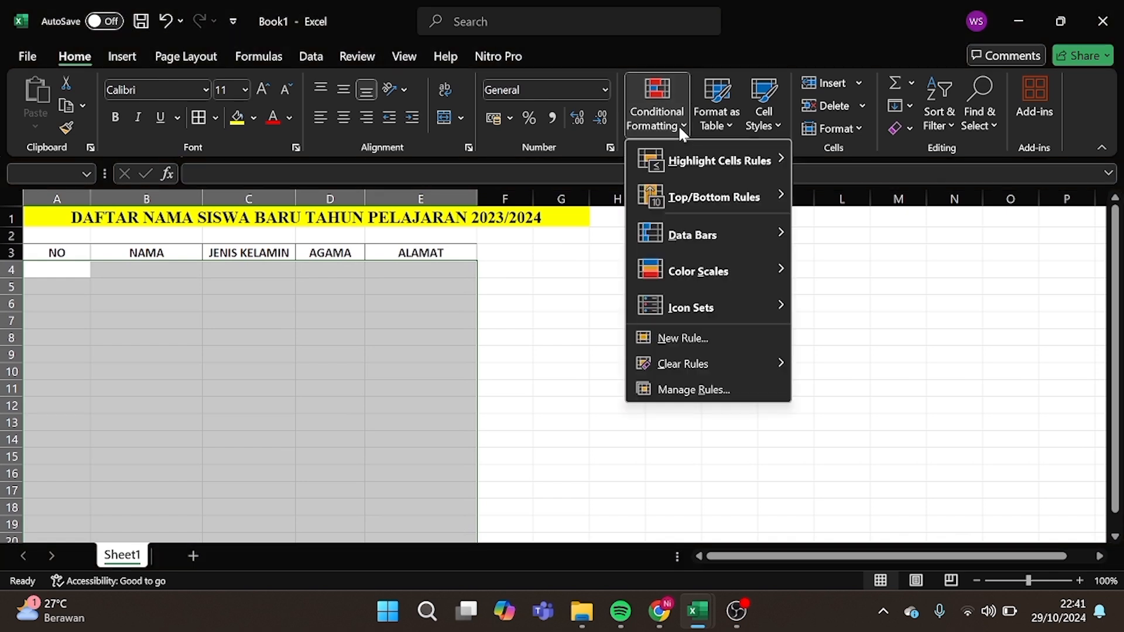
pyautogui.click(692, 339)
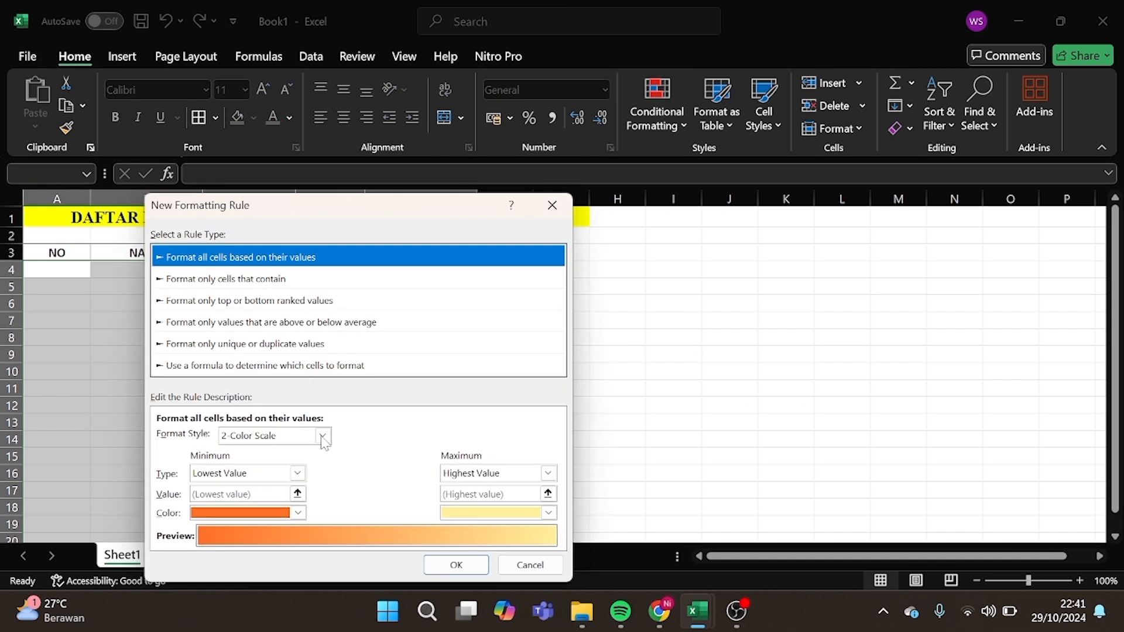
pyautogui.moveTo(398, 209); pyautogui.dragTo(605, 208)
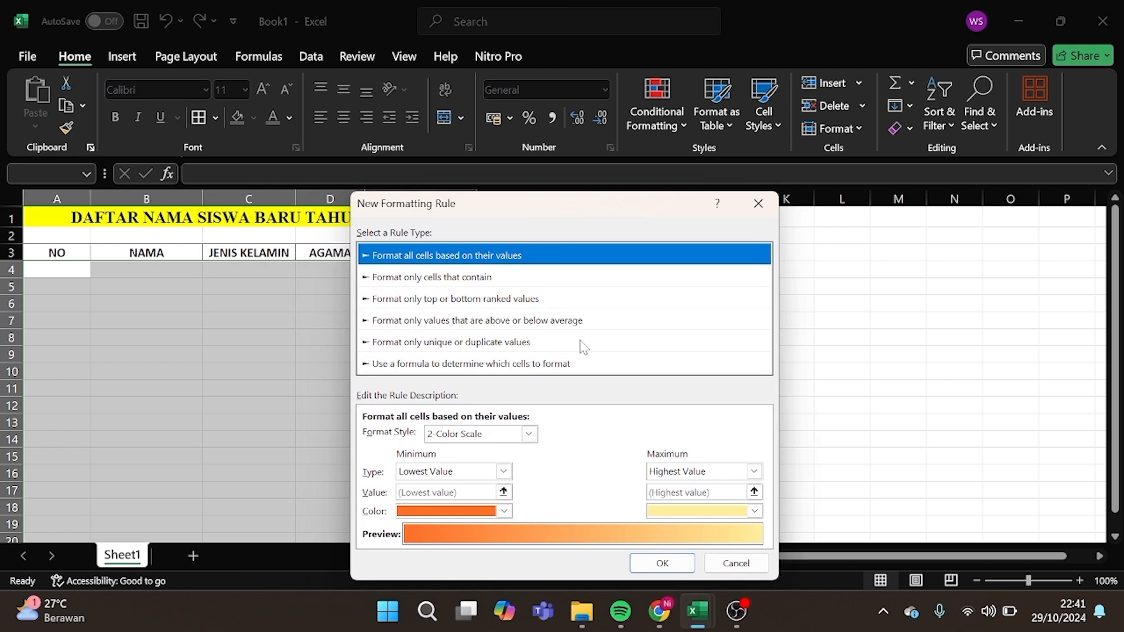
pyautogui.click(501, 366)
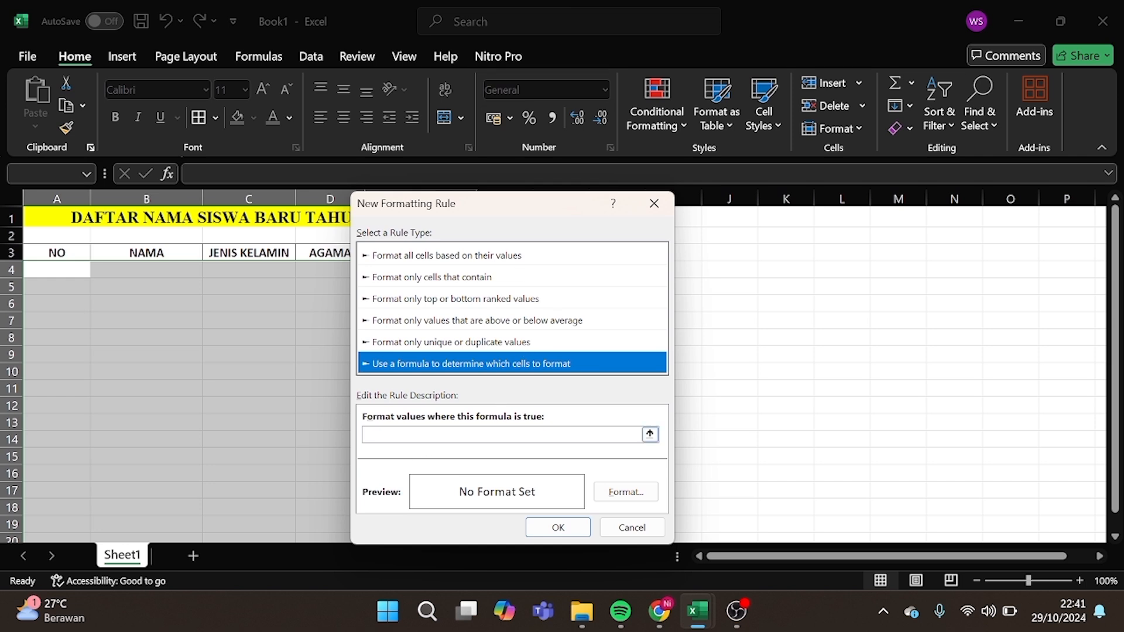
# Enter the rule formula =$A4<>"" and go to its Format settings.
pyautogui.click(502, 436)
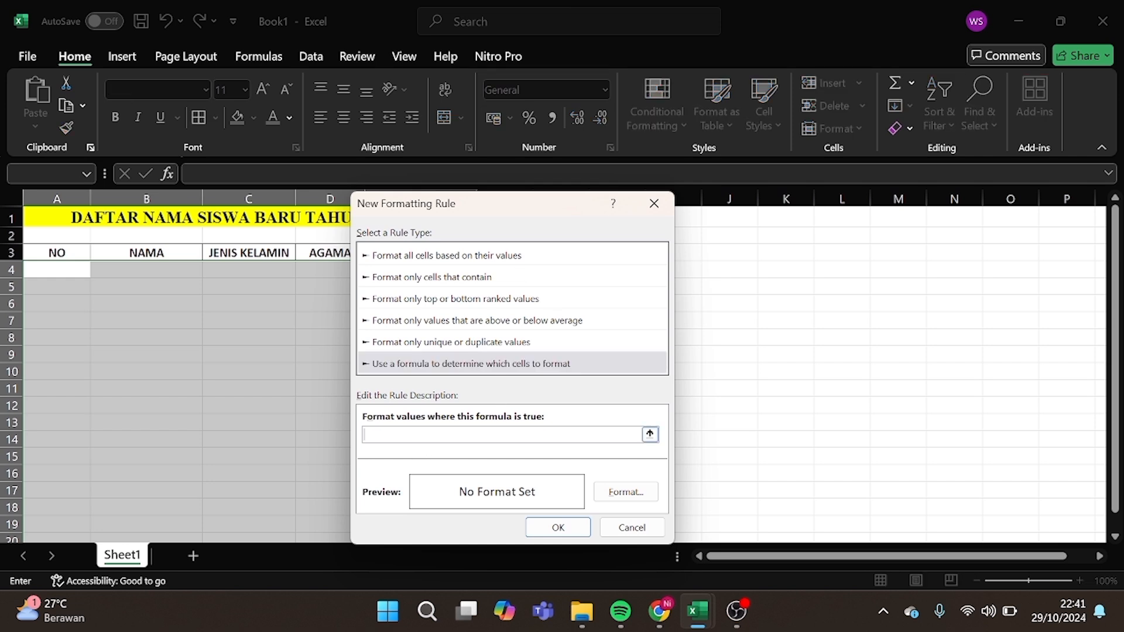
pyautogui.click(64, 271)
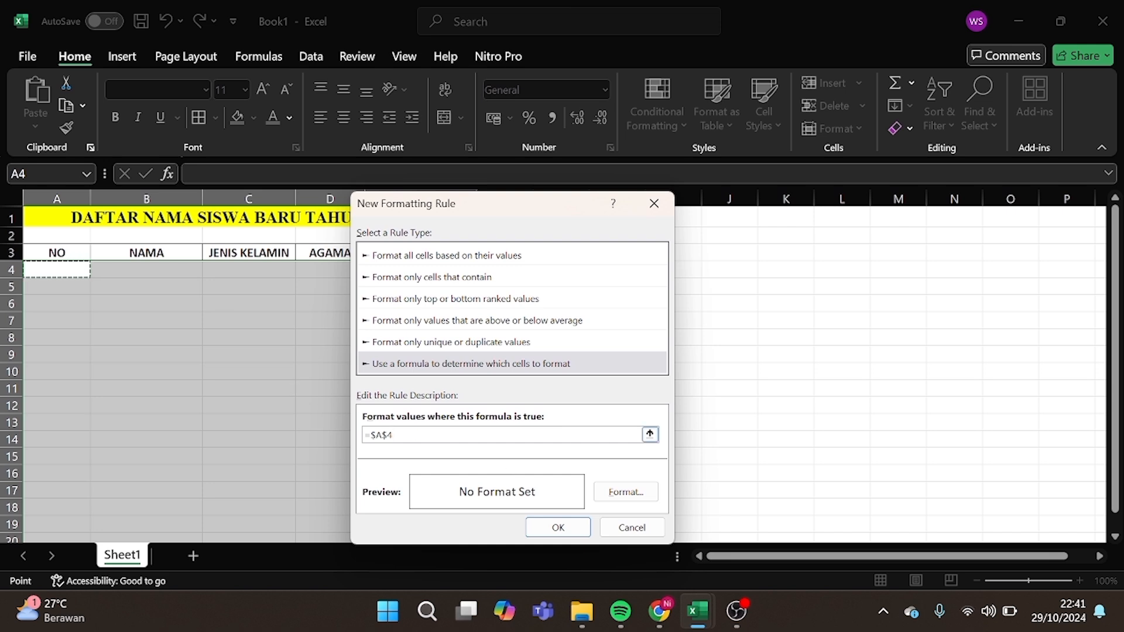
pyautogui.click(386, 435)
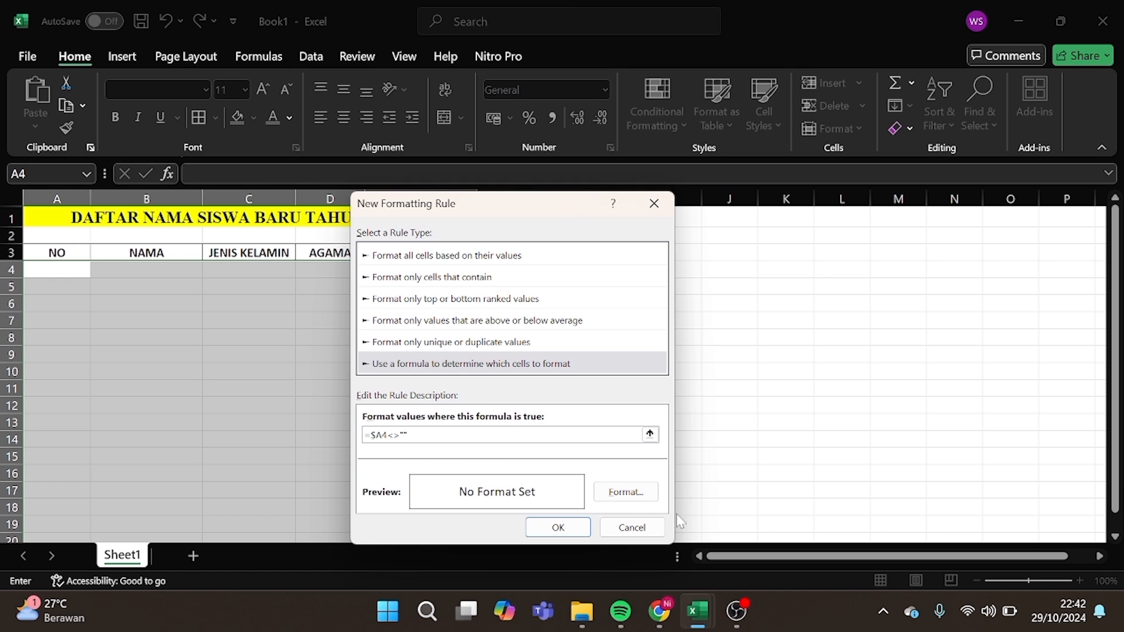
pyautogui.click(641, 499)
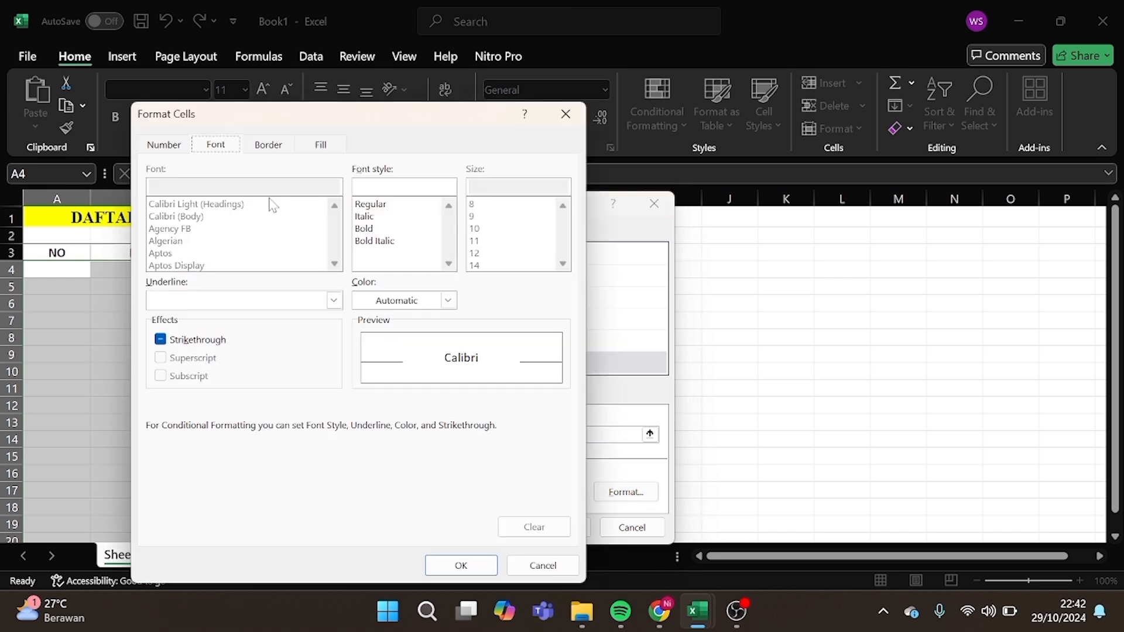
# Give the rule a thin solid outline border and confirm both Format Cells and New Formatting Rule.
pyautogui.click(272, 145)
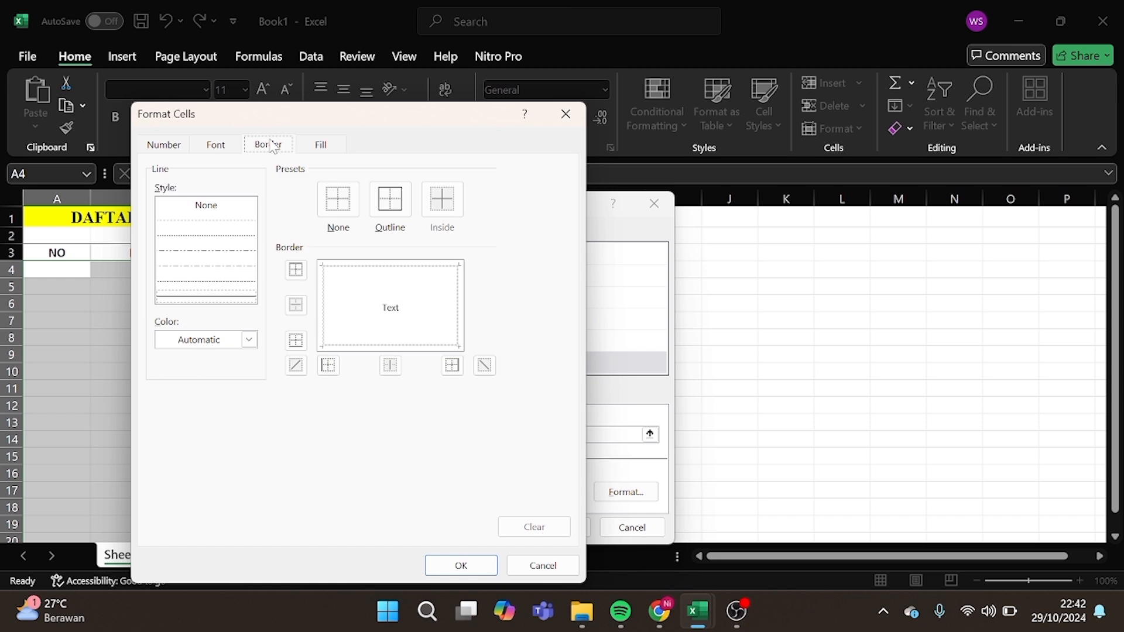
pyautogui.click(226, 286)
pyautogui.click(400, 205)
pyautogui.click(224, 297)
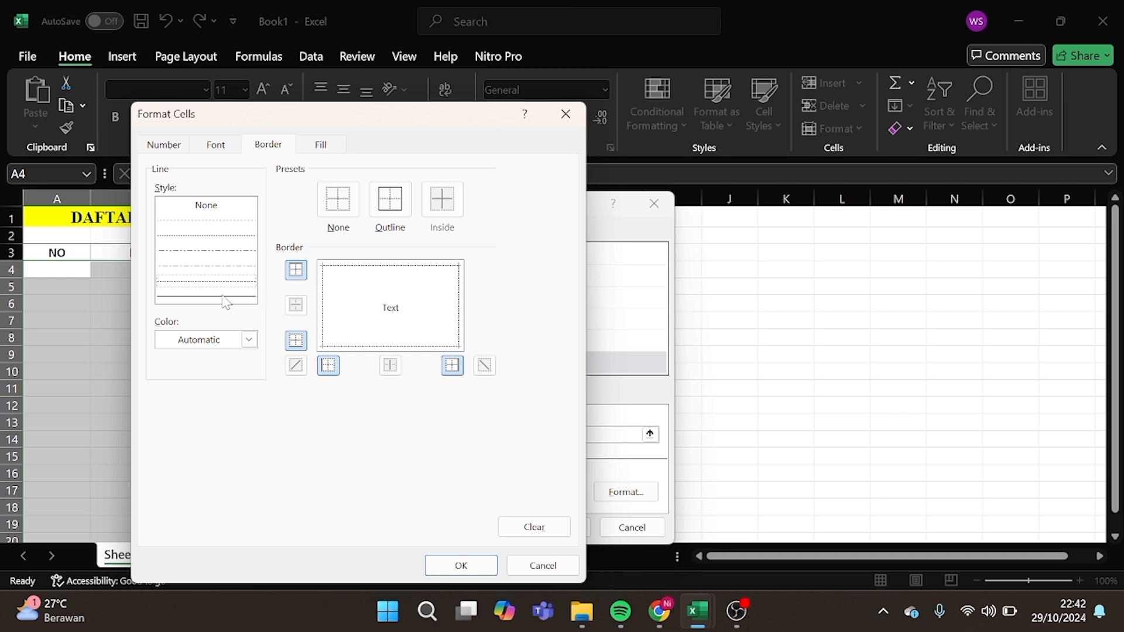
pyautogui.click(225, 299)
pyautogui.click(325, 330)
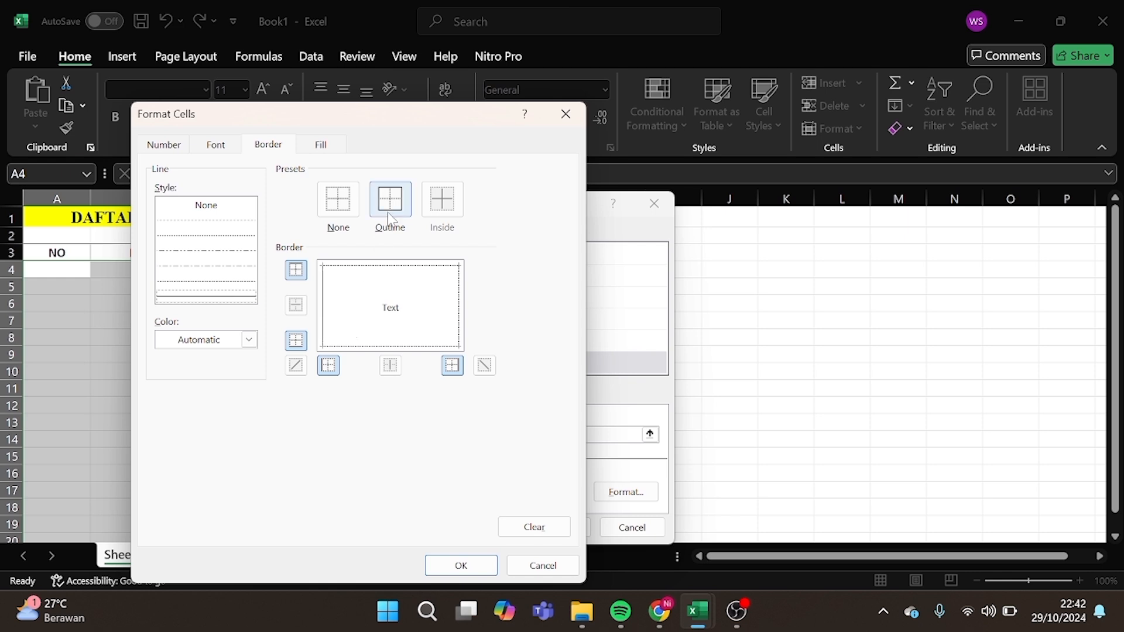
pyautogui.click(230, 301)
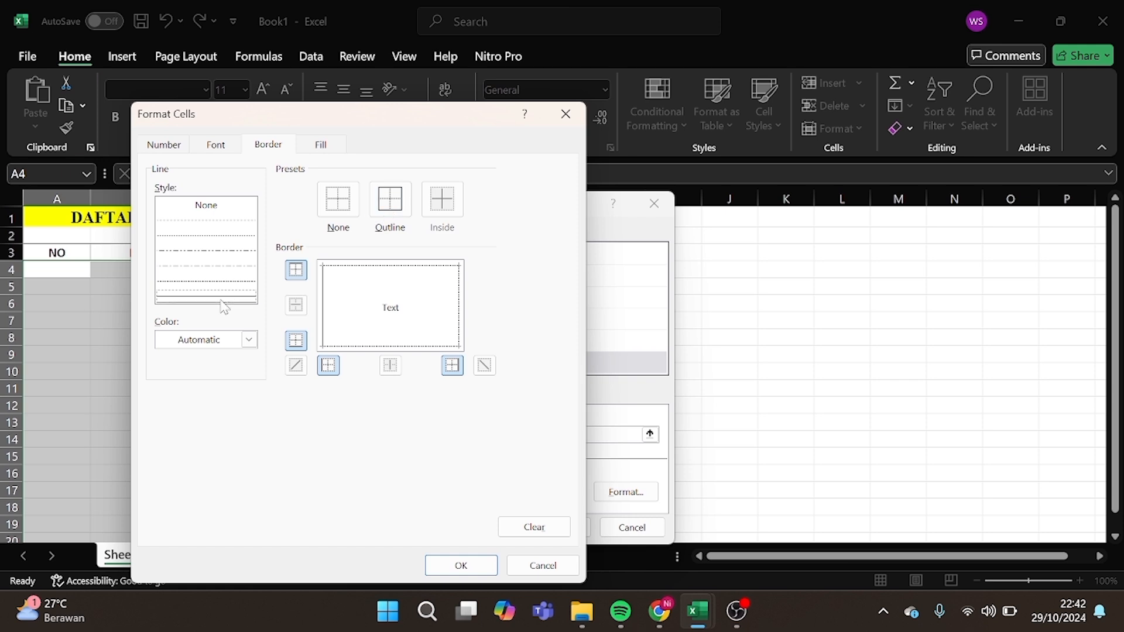
pyautogui.click(407, 211)
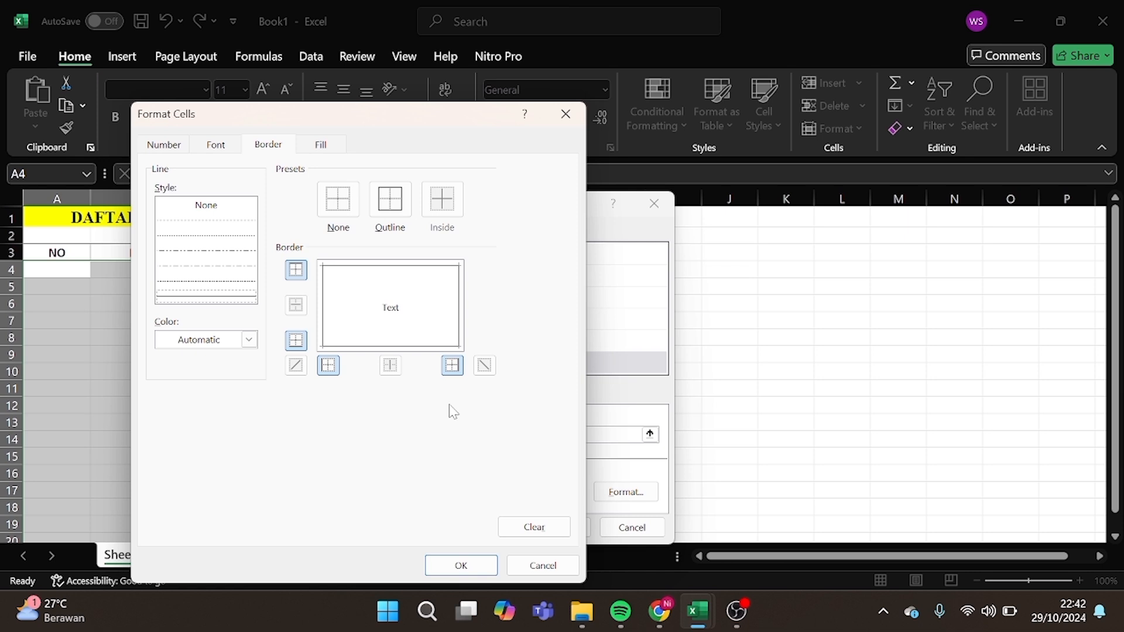
pyautogui.click(472, 569)
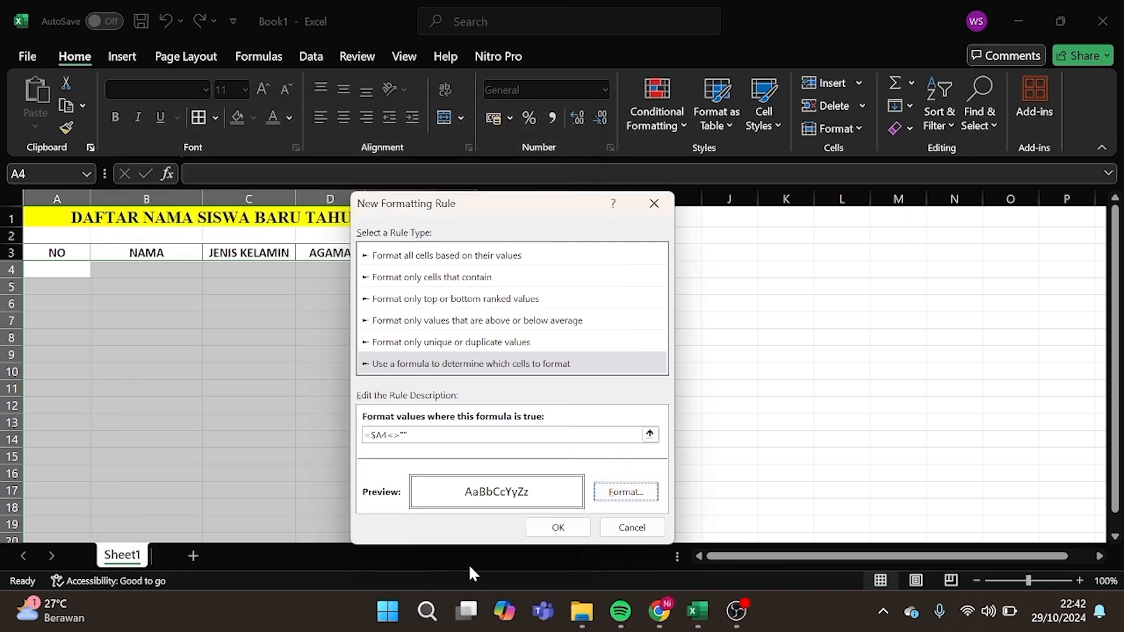
pyautogui.click(559, 527)
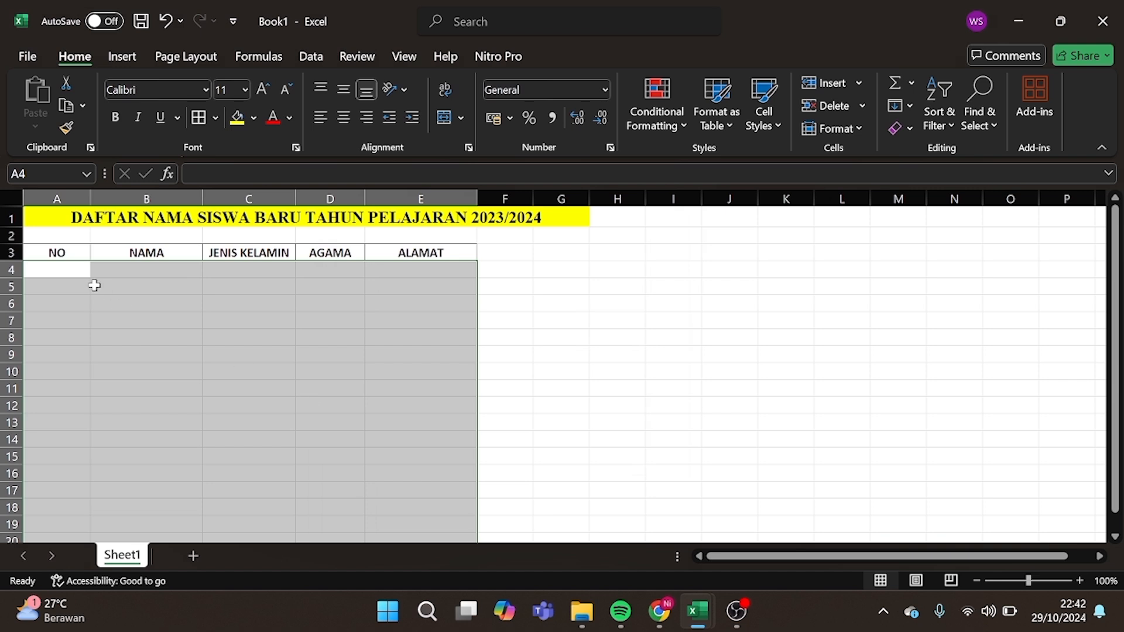
# Number A4 and A5 as 1 and 2.
pyautogui.click(69, 273)
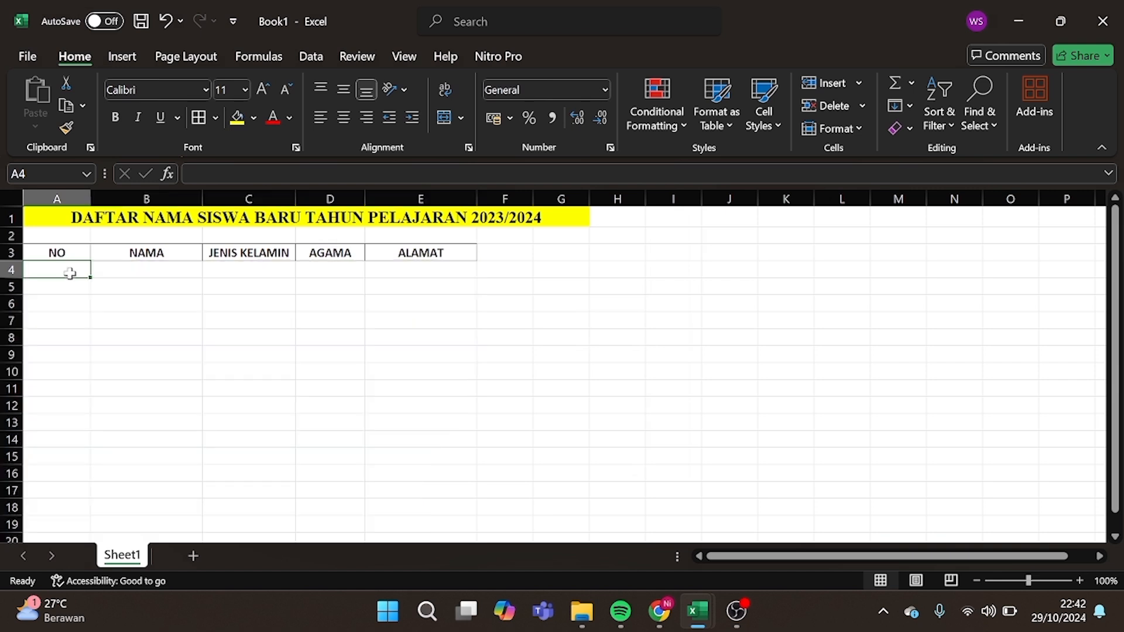
pyautogui.write('1')
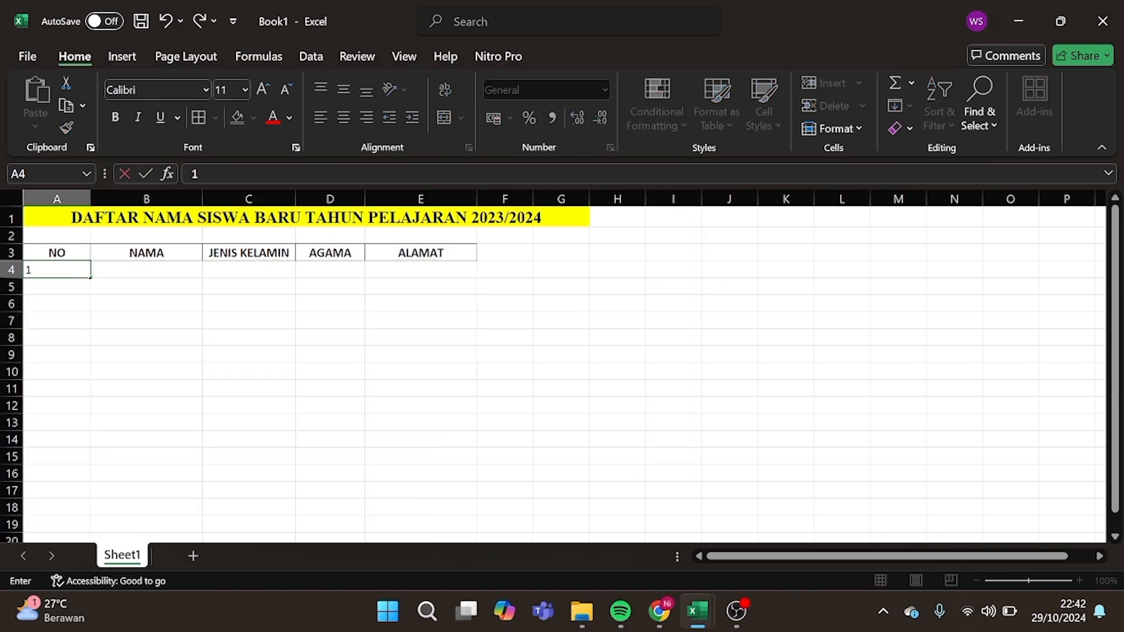
pyautogui.press('Tab')
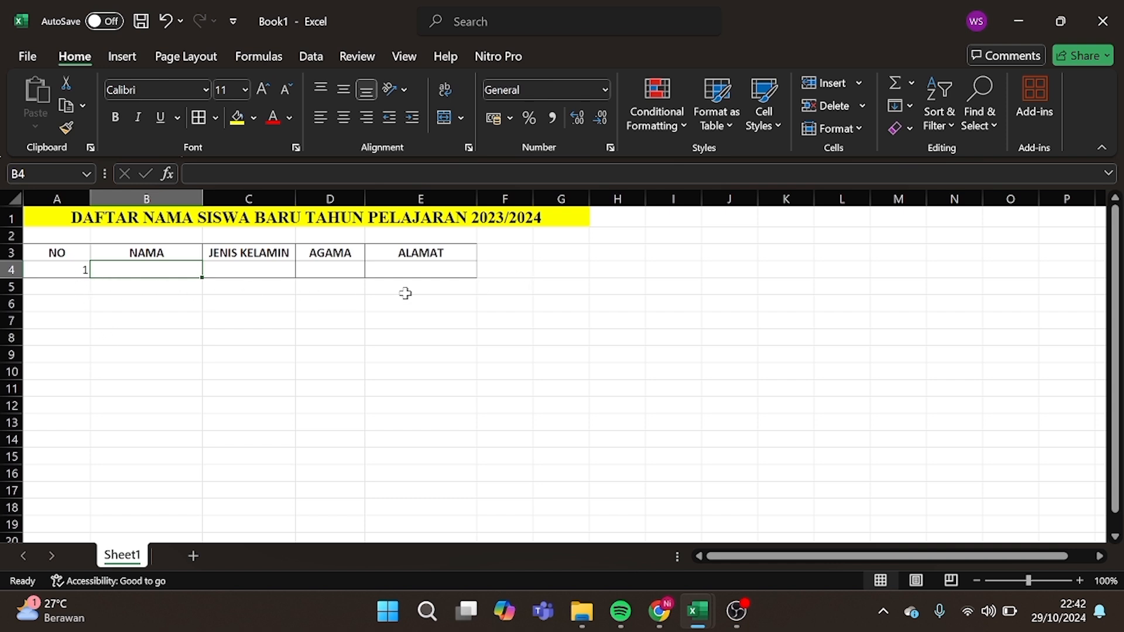
pyautogui.click(68, 291)
pyautogui.write('2')
pyautogui.press('Tab')
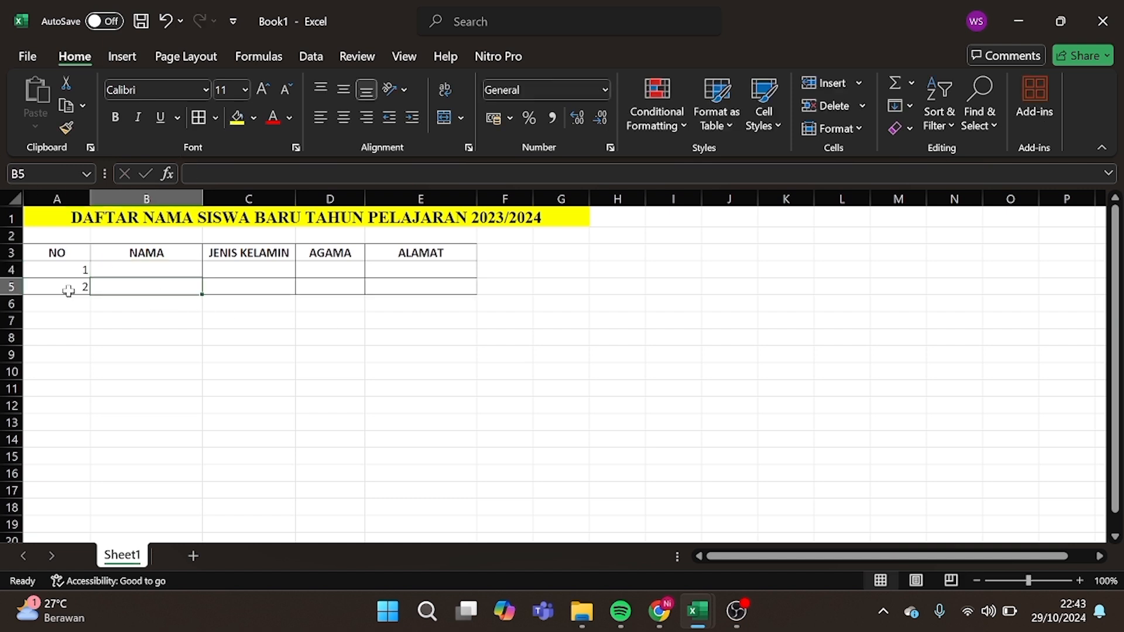
pyautogui.click(76, 310)
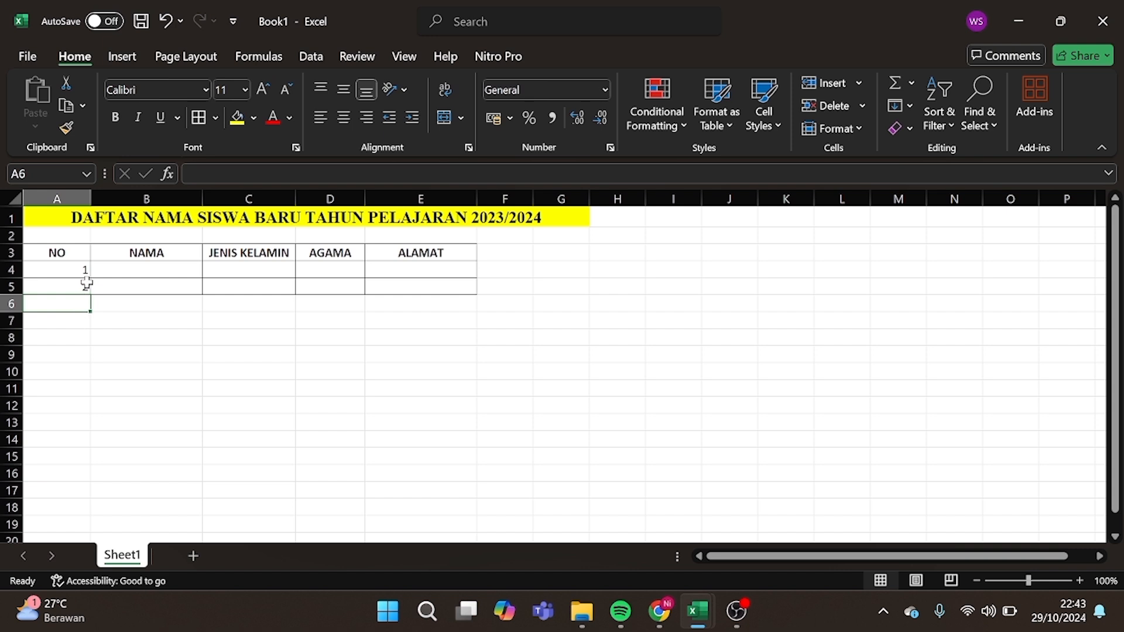
# Fill B4:E4 with the student's name, Perempuan, Hindu and the student's street address.
pyautogui.click(104, 272)
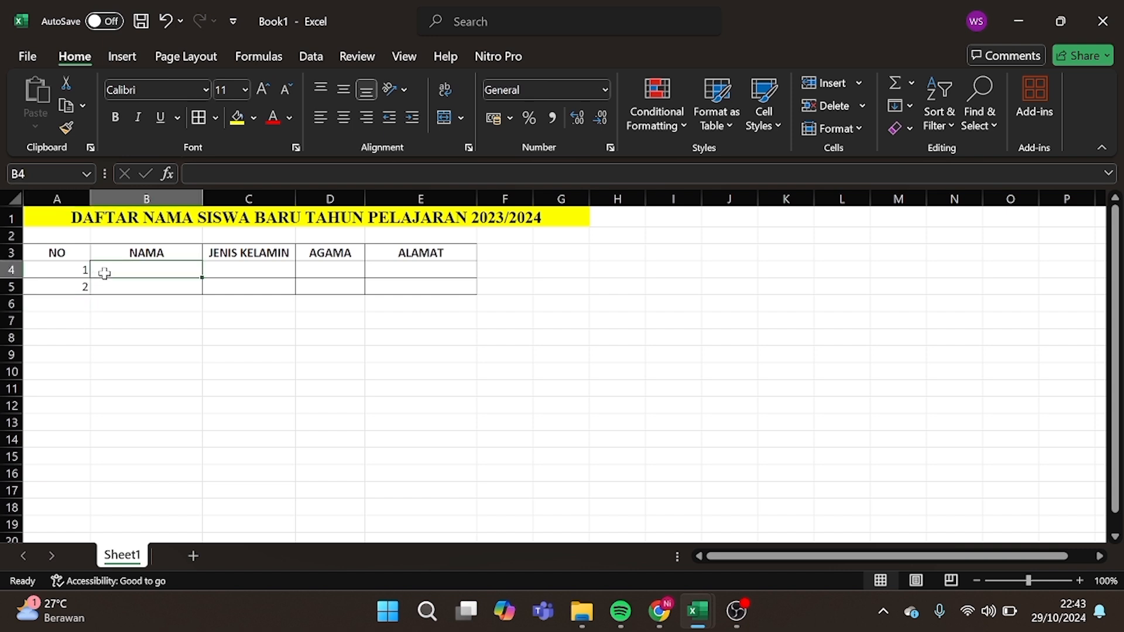
pyautogui.write('Putri')
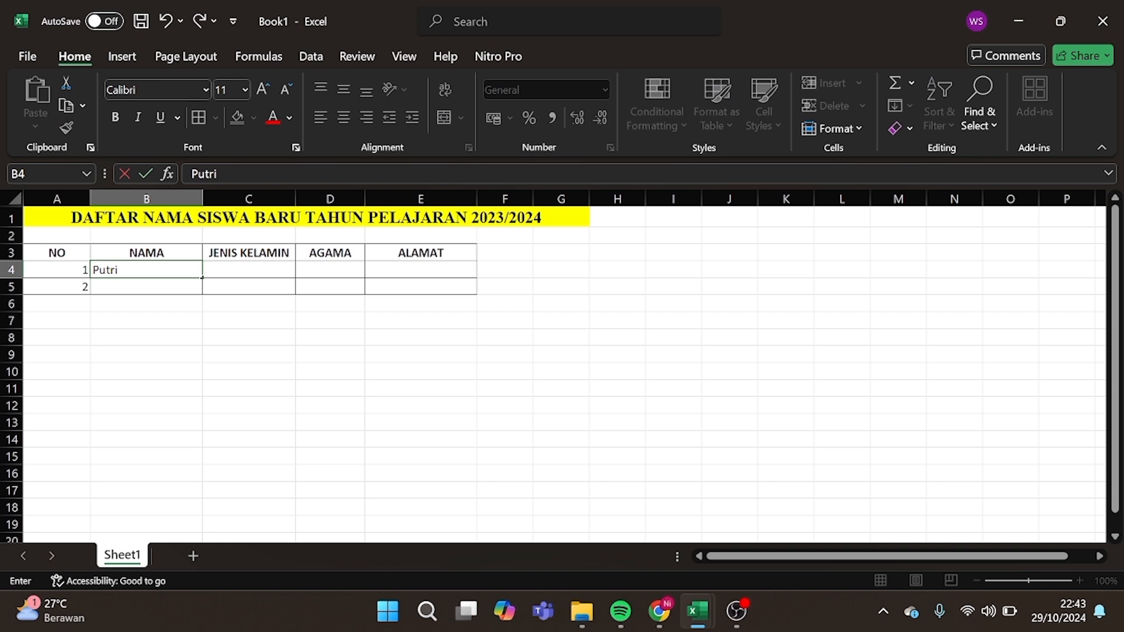
pyautogui.press('Tab')
pyautogui.write('Perempuan')
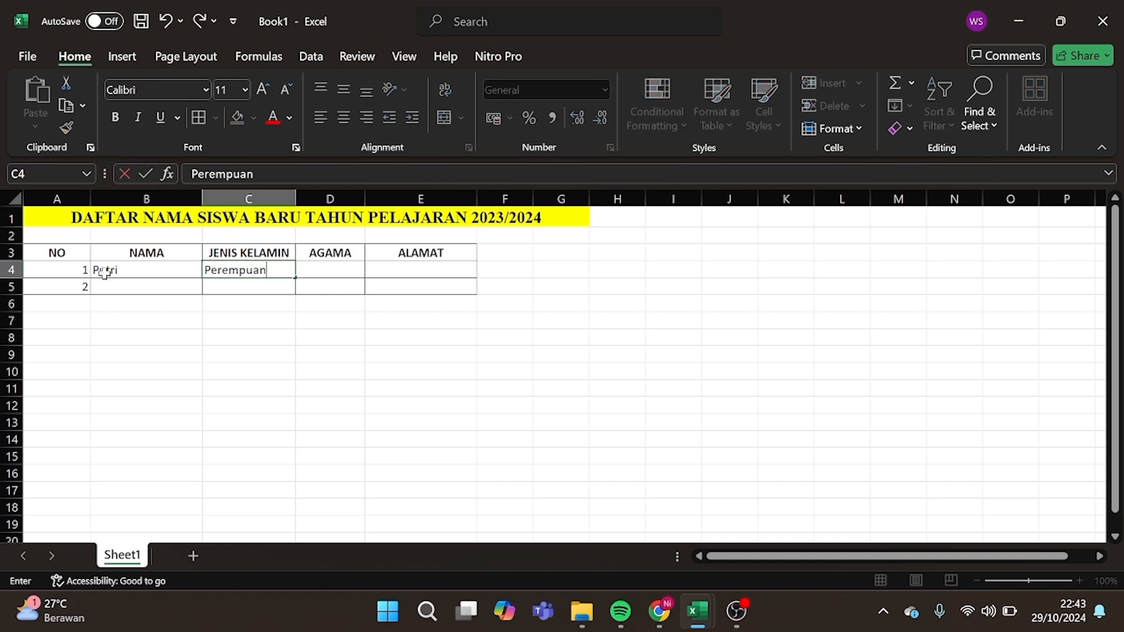
pyautogui.press('Tab')
pyautogui.write('Hin')
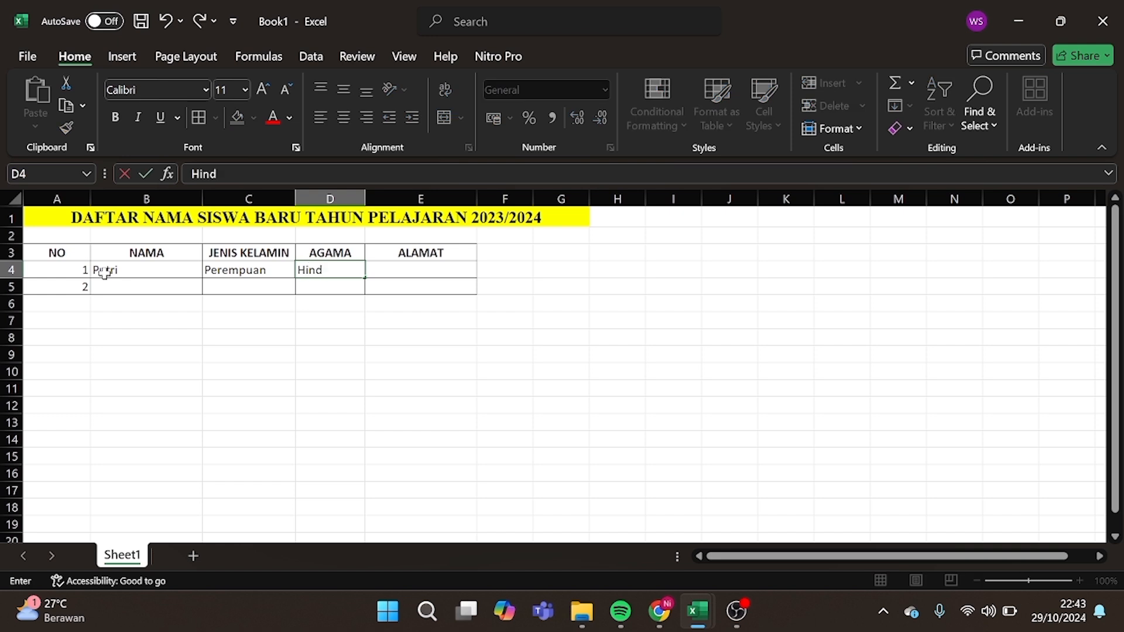
pyautogui.press('Tab')
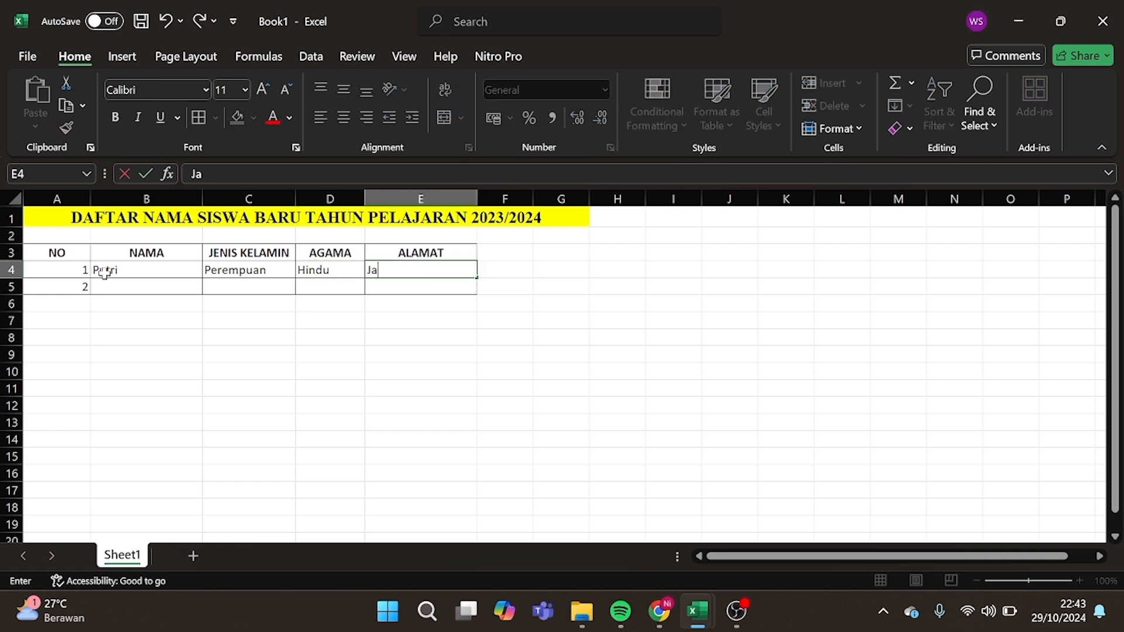
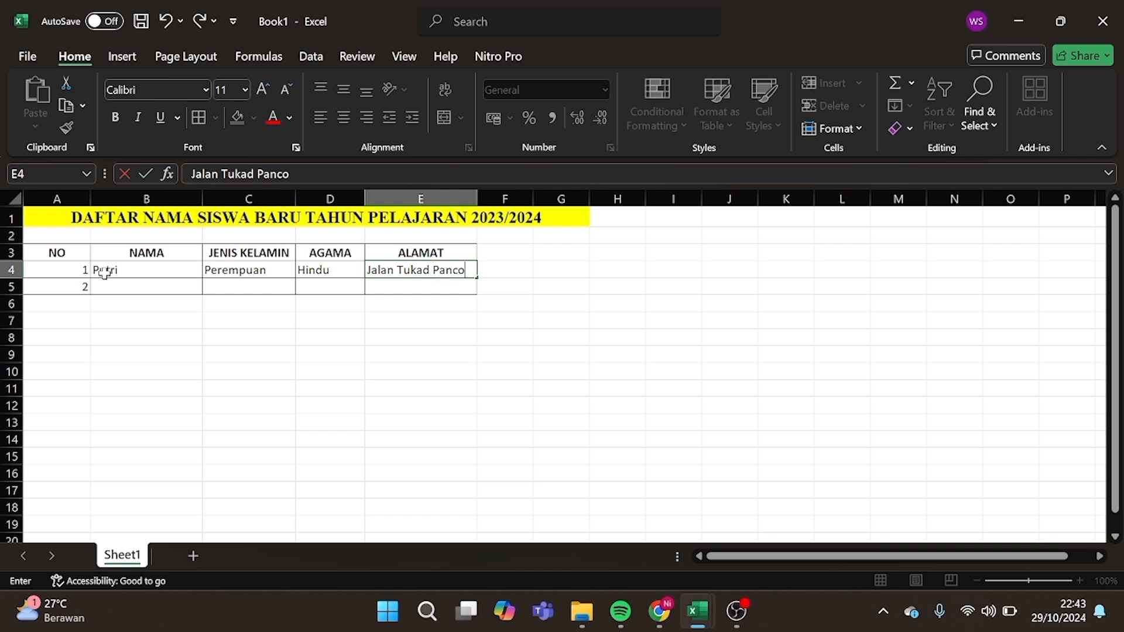
pyautogui.click(318, 372)
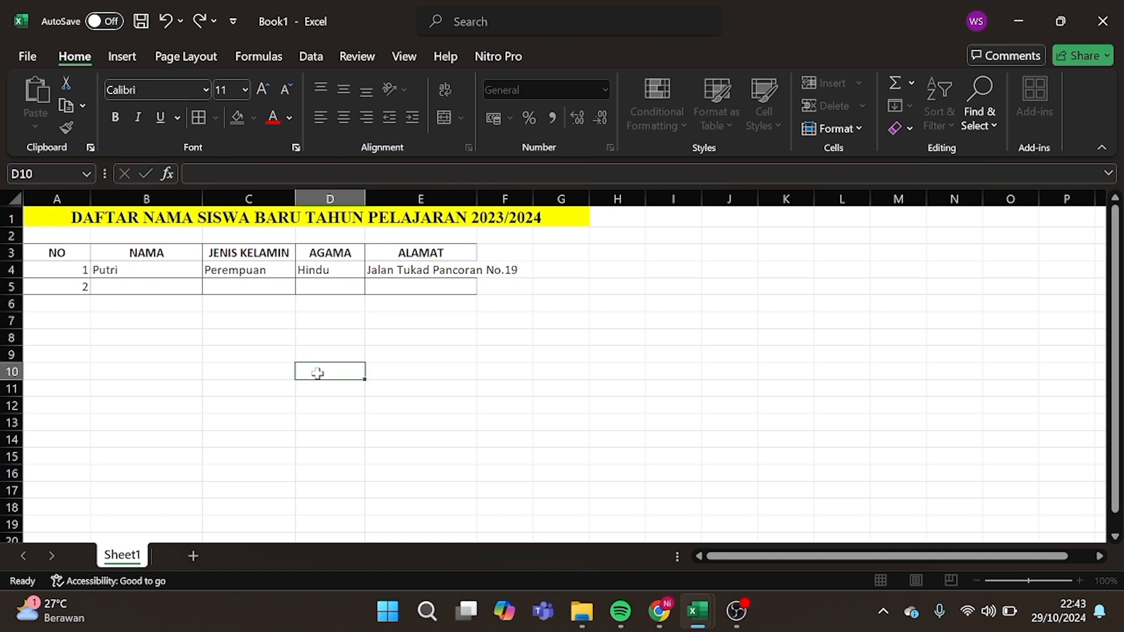
# Widen column E to fit the address, then enter test numbers 3 in A6 and 7 in A10.
pyautogui.doubleClick(476, 199)
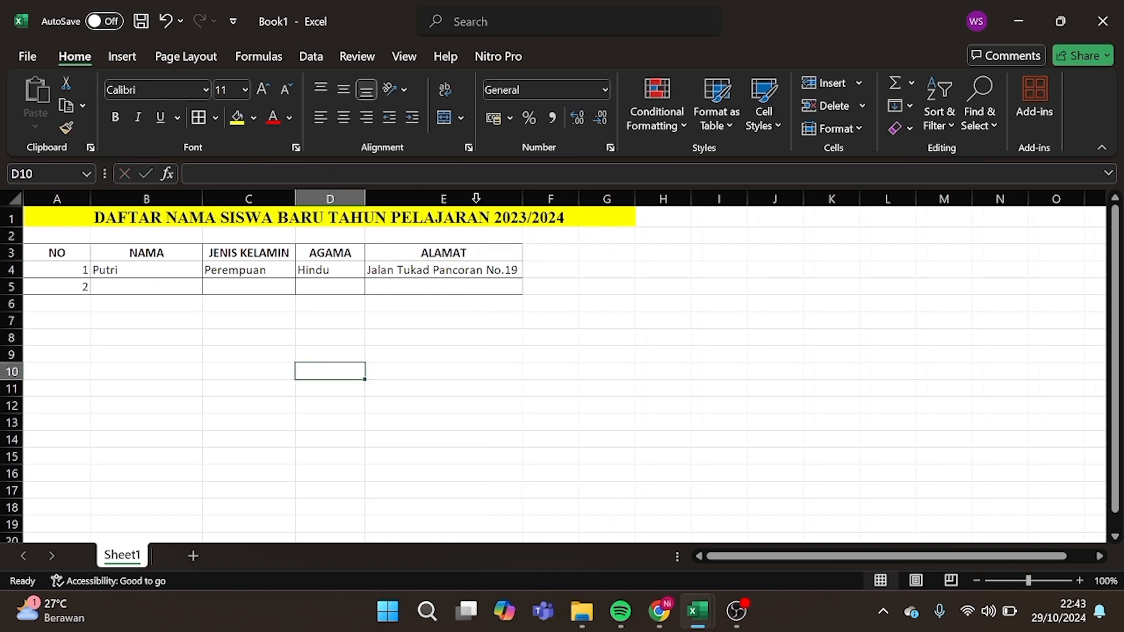
pyautogui.click(76, 304)
pyautogui.write('3')
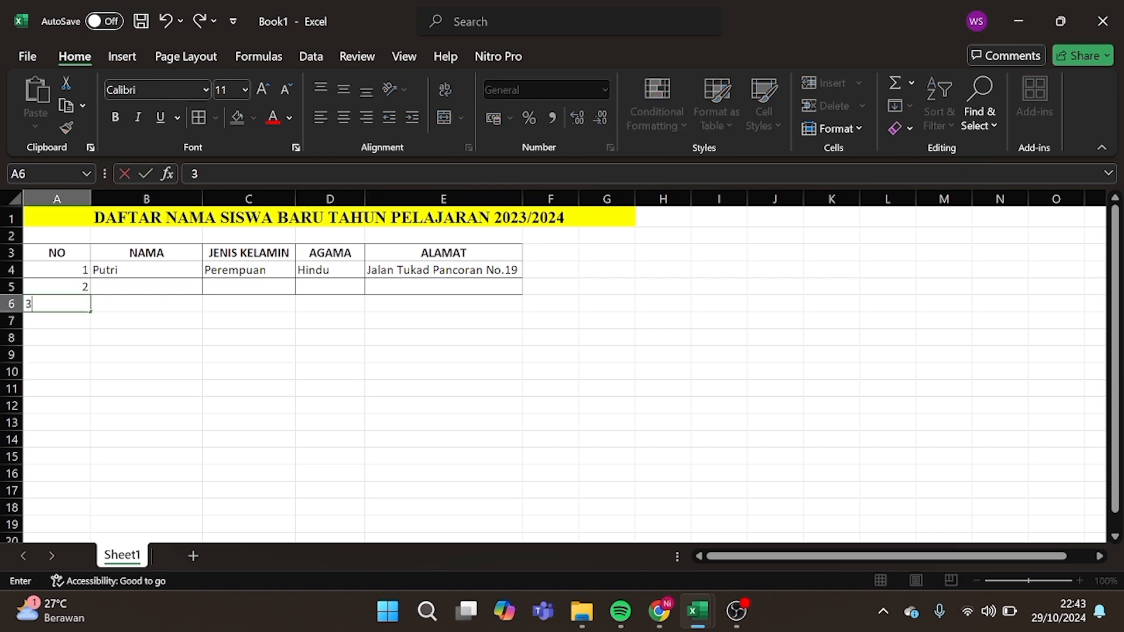
pyautogui.press('Tab')
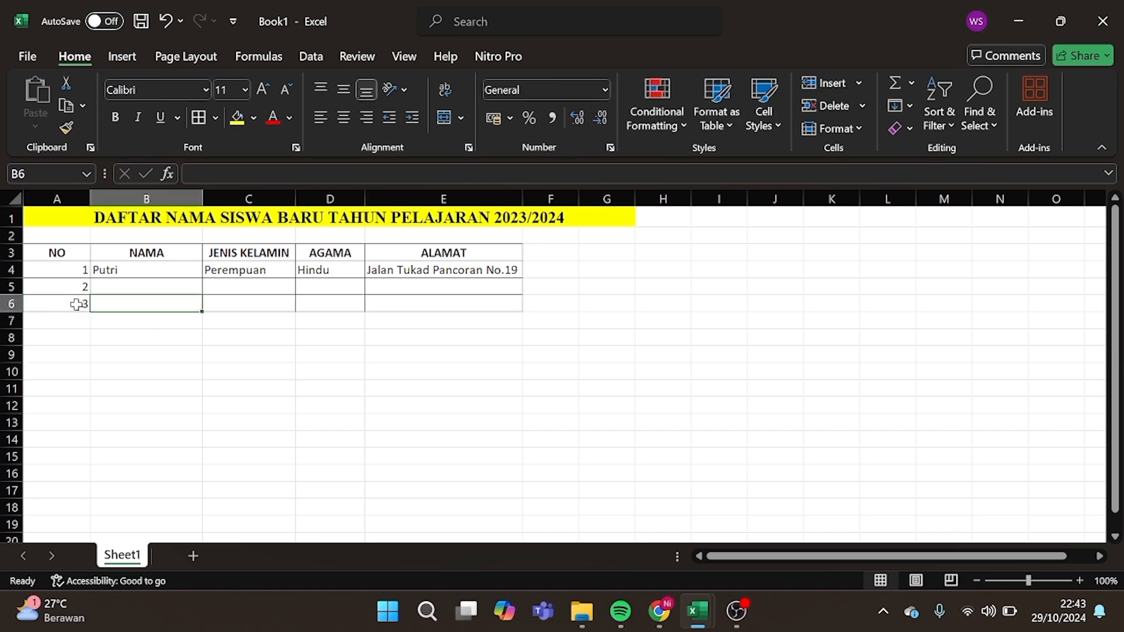
pyautogui.click(74, 371)
pyautogui.write('7')
pyautogui.press('Tab')
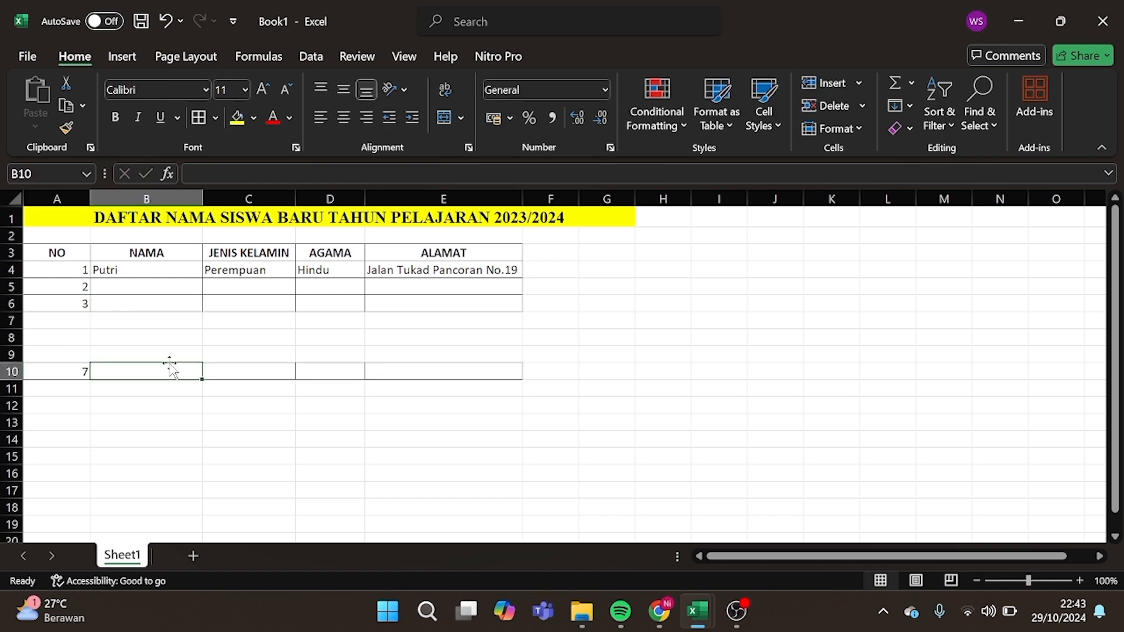
# Clear the test values 7, 3 and 2 from cells A10, A6 and A5.
pyautogui.click(79, 374)
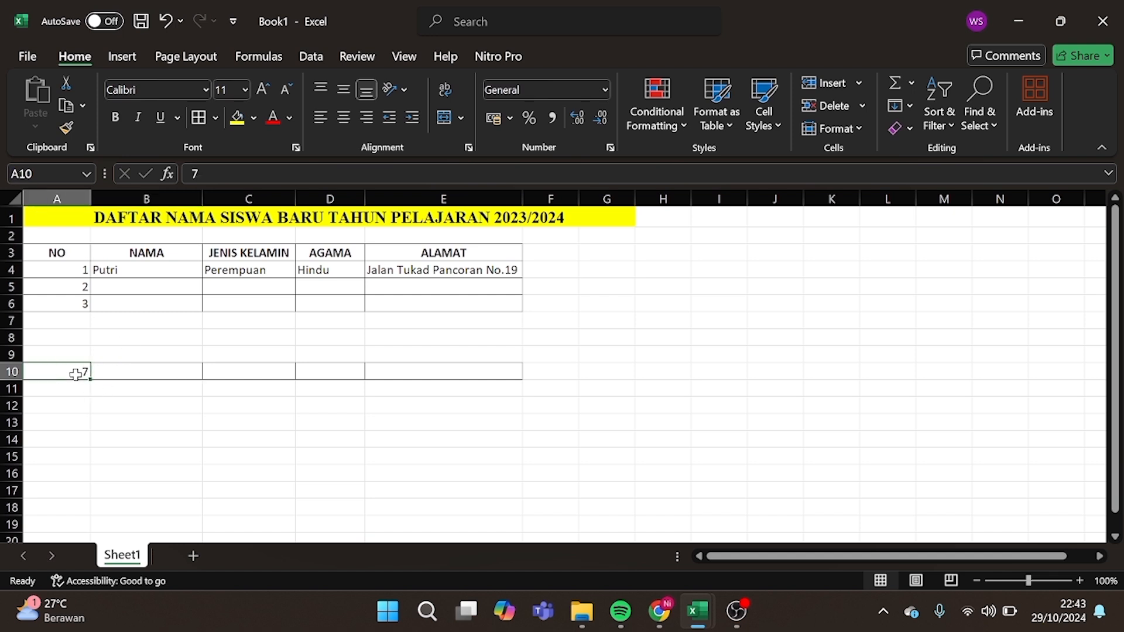
pyautogui.press('BackSpace')
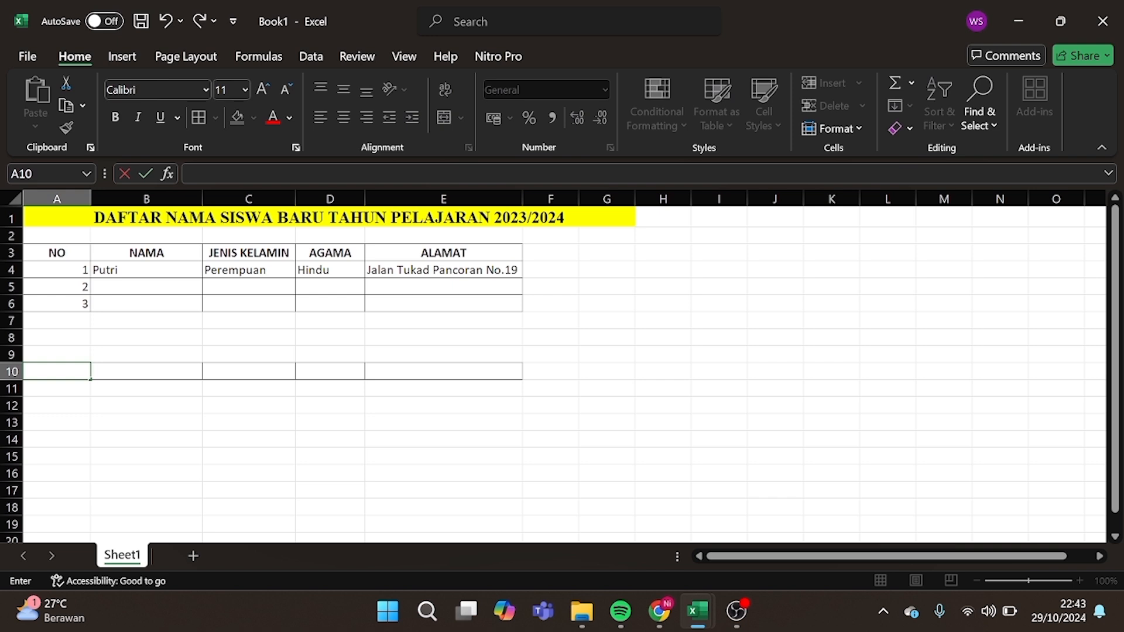
pyautogui.click(84, 304)
pyautogui.press('BackSpace')
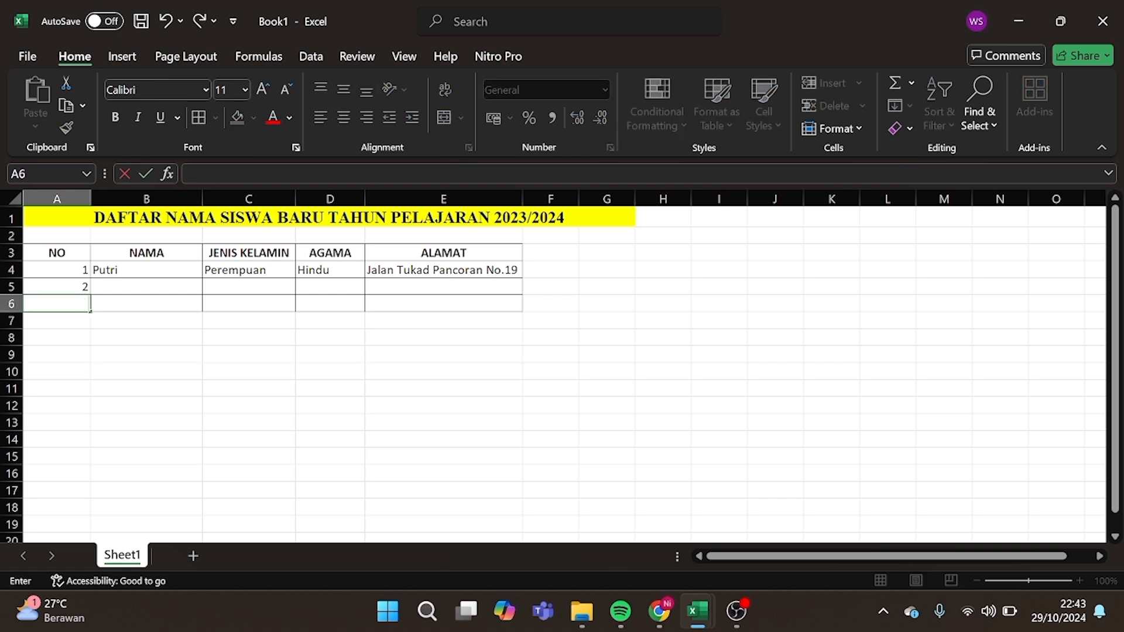
pyautogui.click(83, 288)
pyautogui.press('BackSpace')
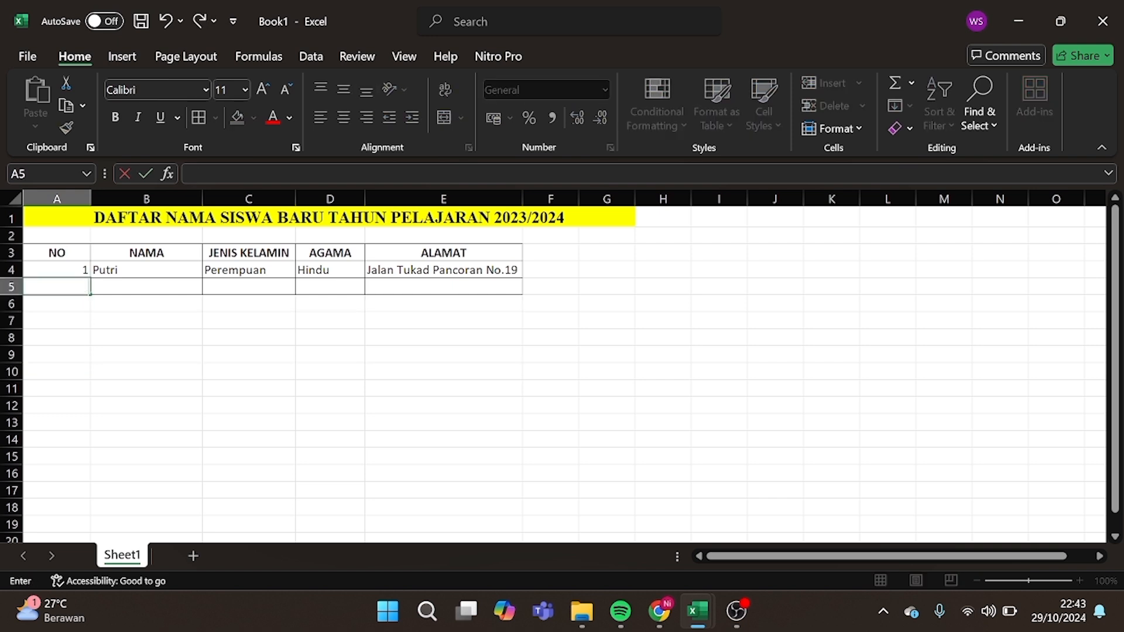
pyautogui.click(97, 323)
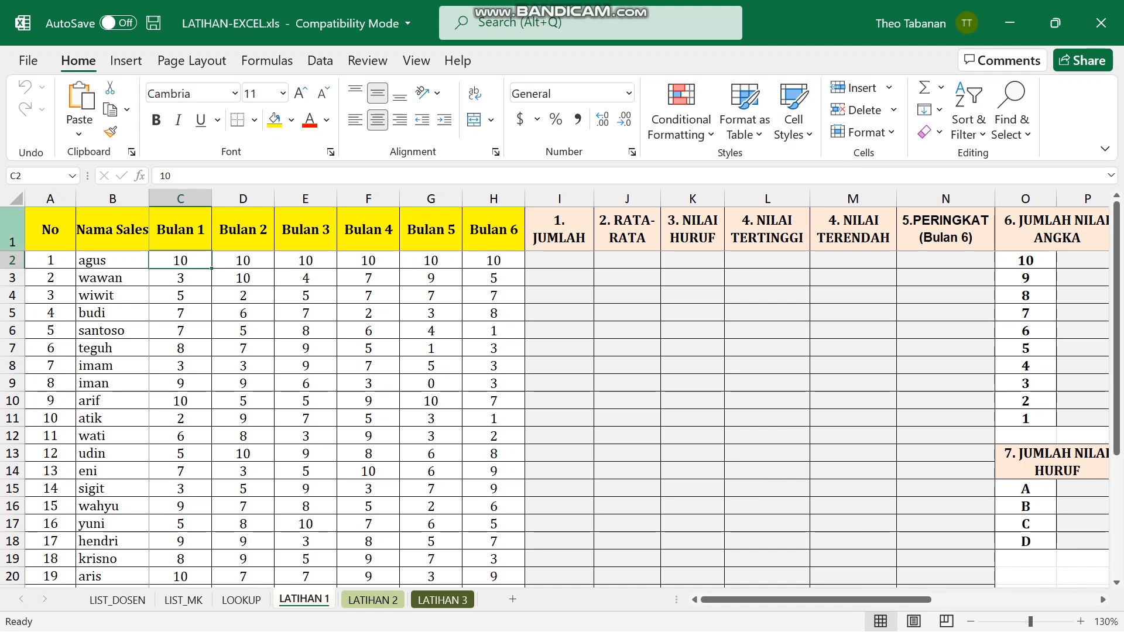
pyautogui.click(12, 230)
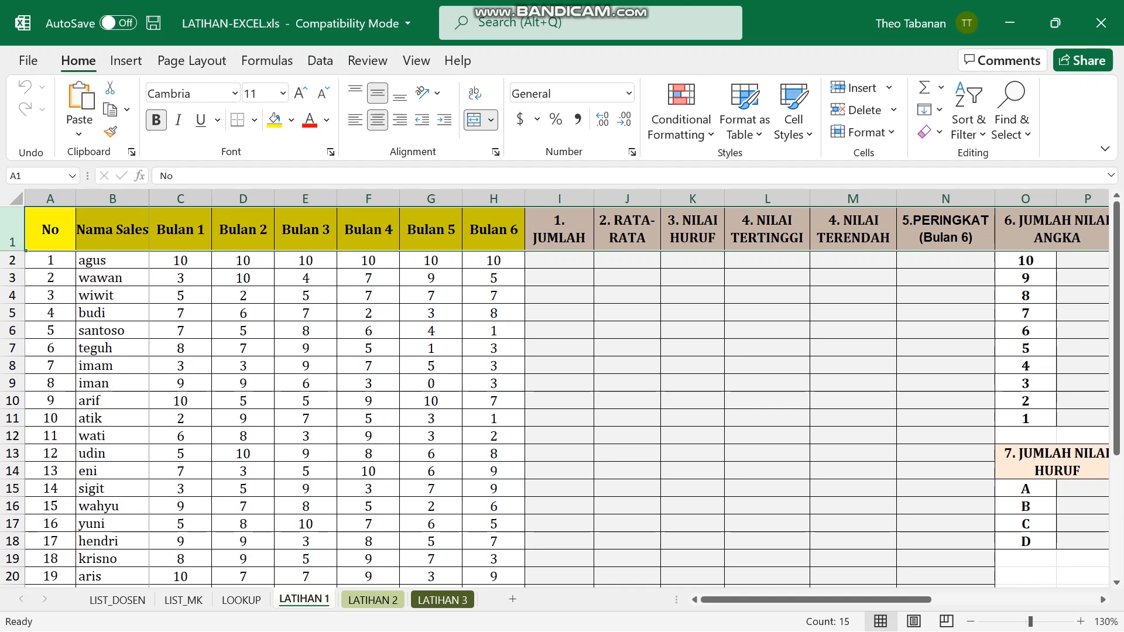
pyautogui.click(417, 61)
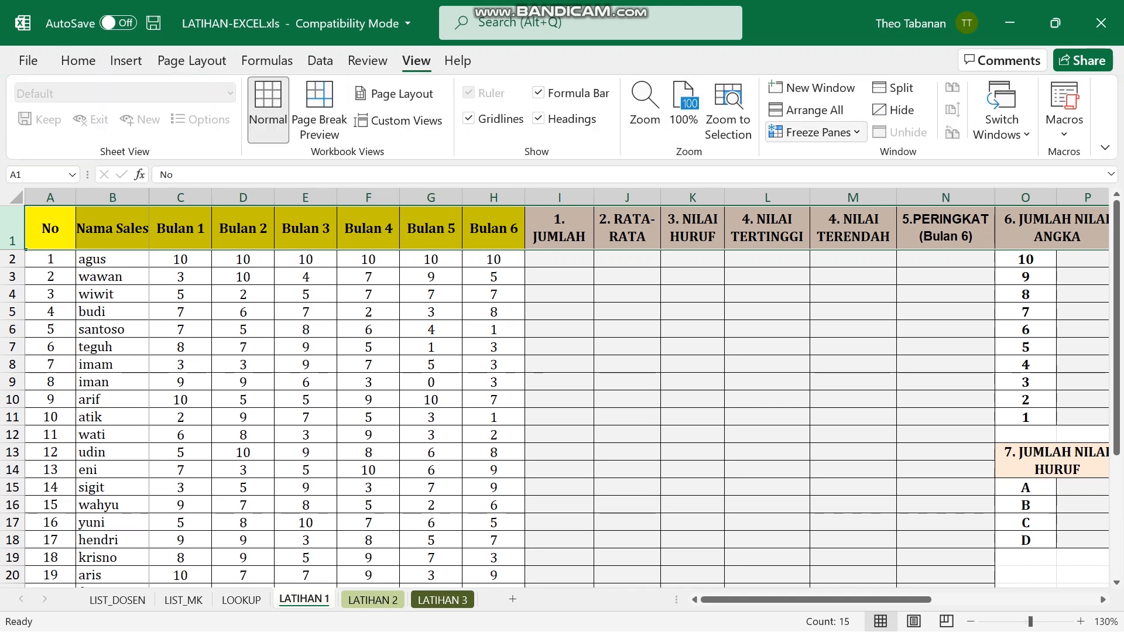
pyautogui.click(815, 133)
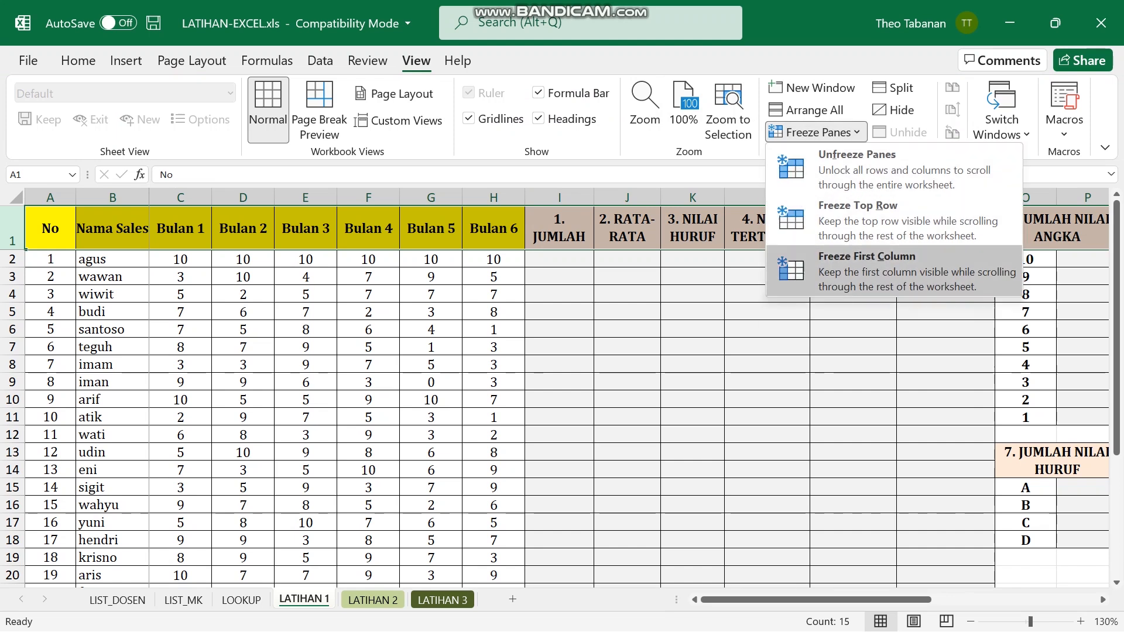
pyautogui.click(858, 221)
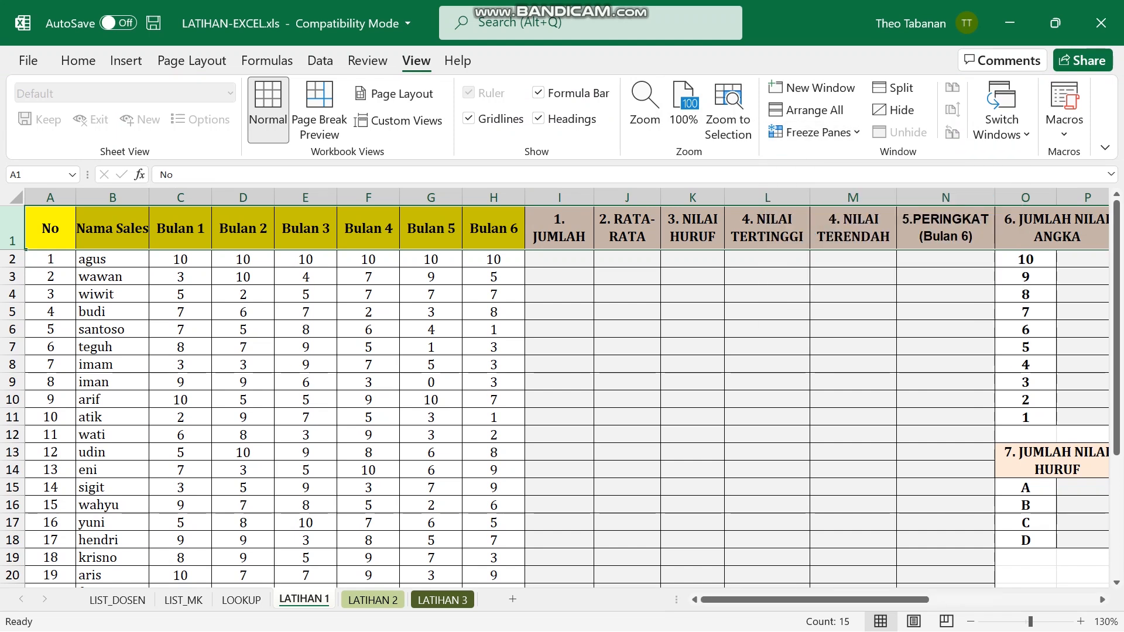
pyautogui.scroll(-7, 562, 419)
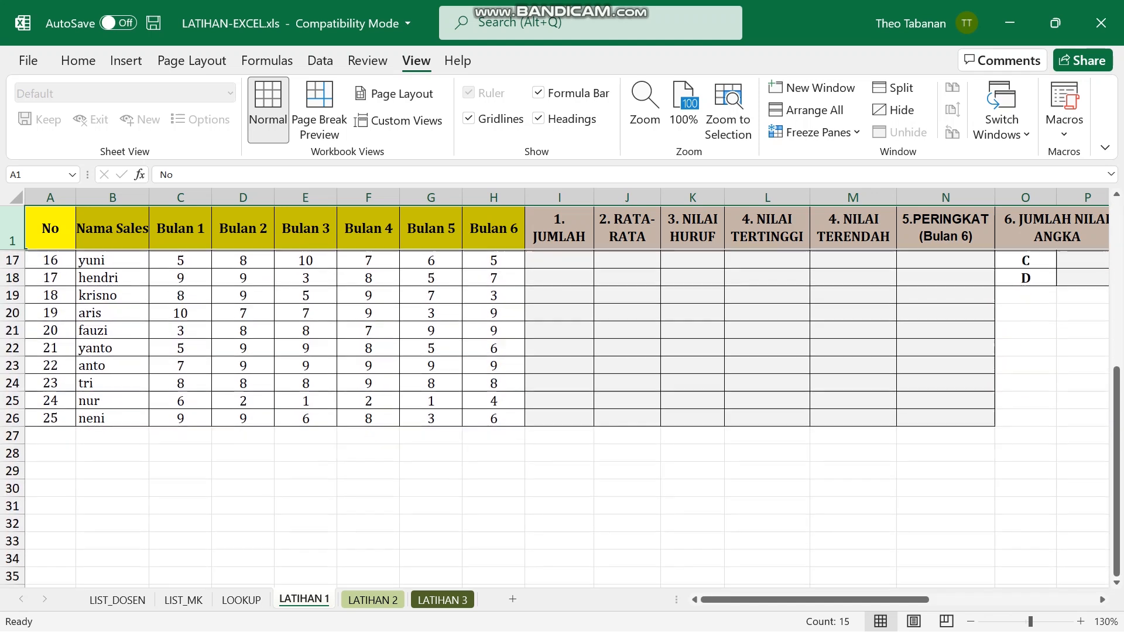
pyautogui.scroll(7, 562, 418)
pyautogui.scroll(-8, 562, 418)
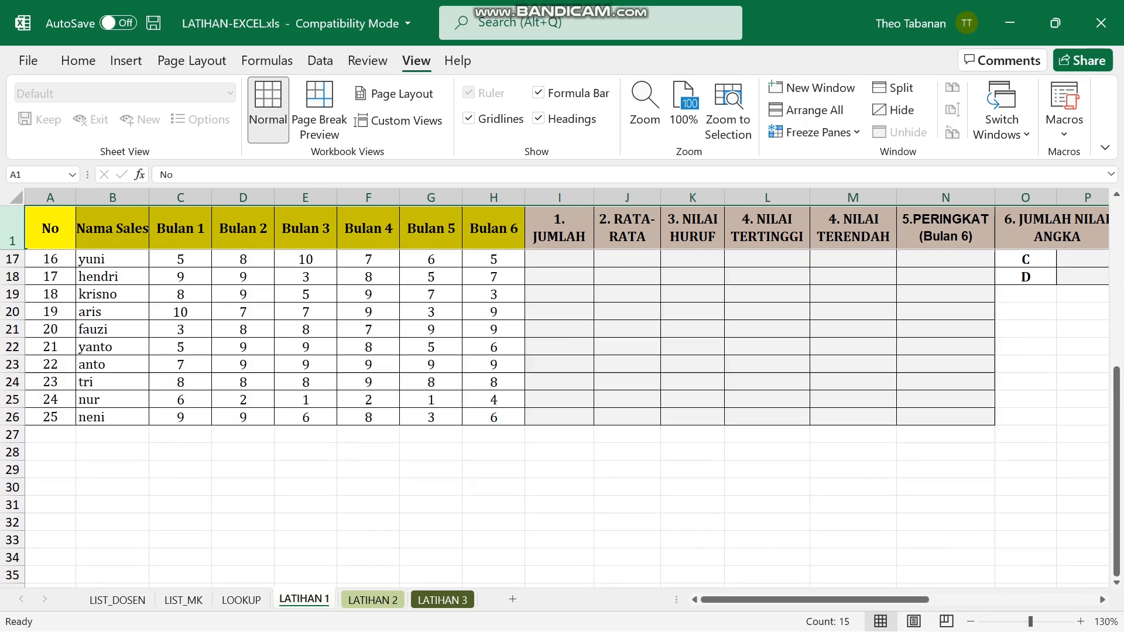
pyautogui.scroll(8, 562, 419)
pyautogui.scroll(-6, 562, 418)
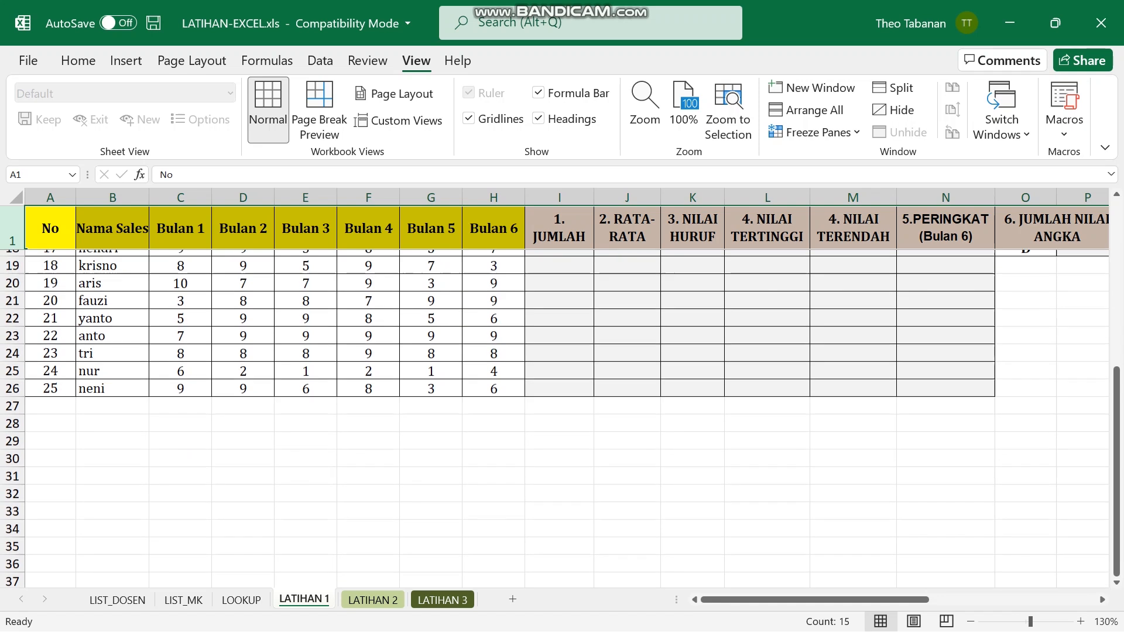
pyautogui.scroll(6, 562, 418)
pyautogui.scroll(-5, 563, 418)
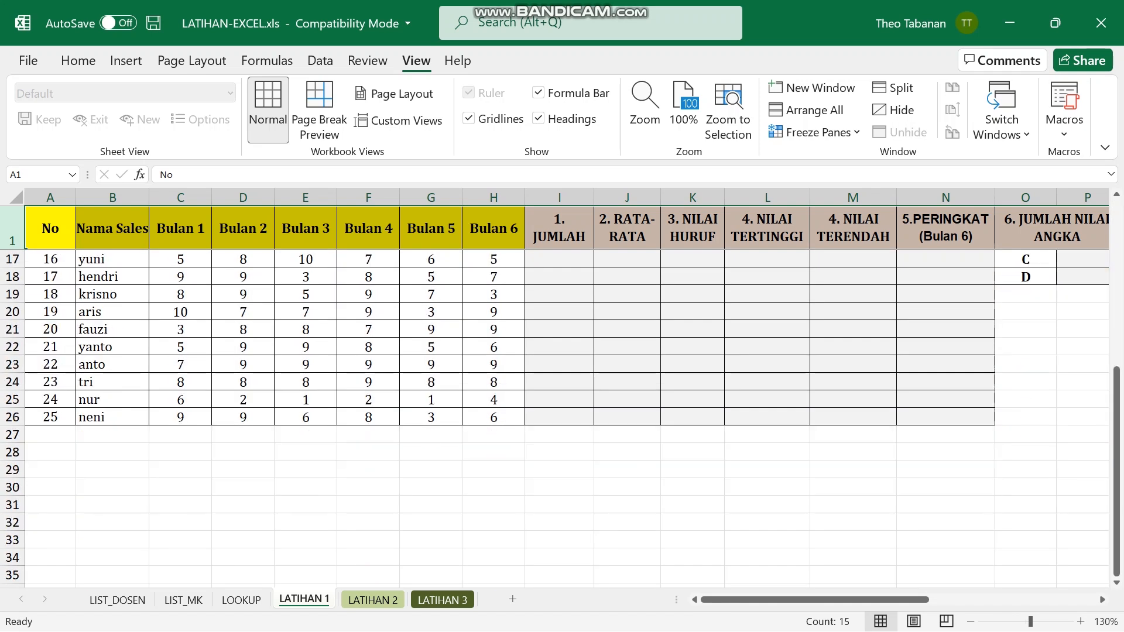
pyautogui.scroll(5, 627, 364)
pyautogui.click(627, 364)
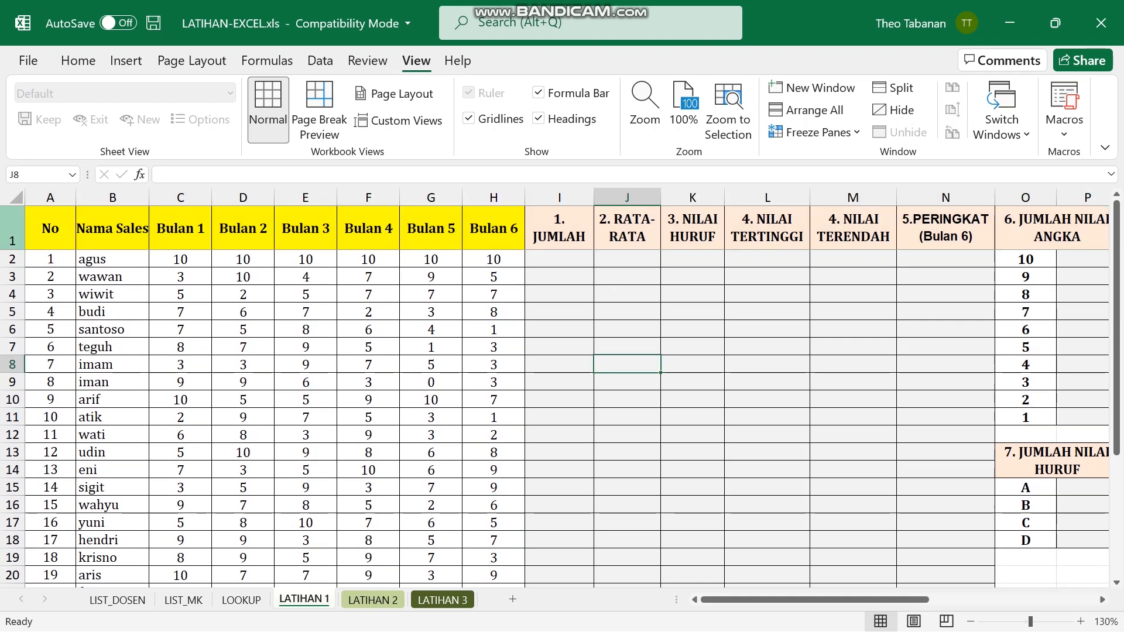
pyautogui.click(12, 228)
pyautogui.scroll(-2, 12, 229)
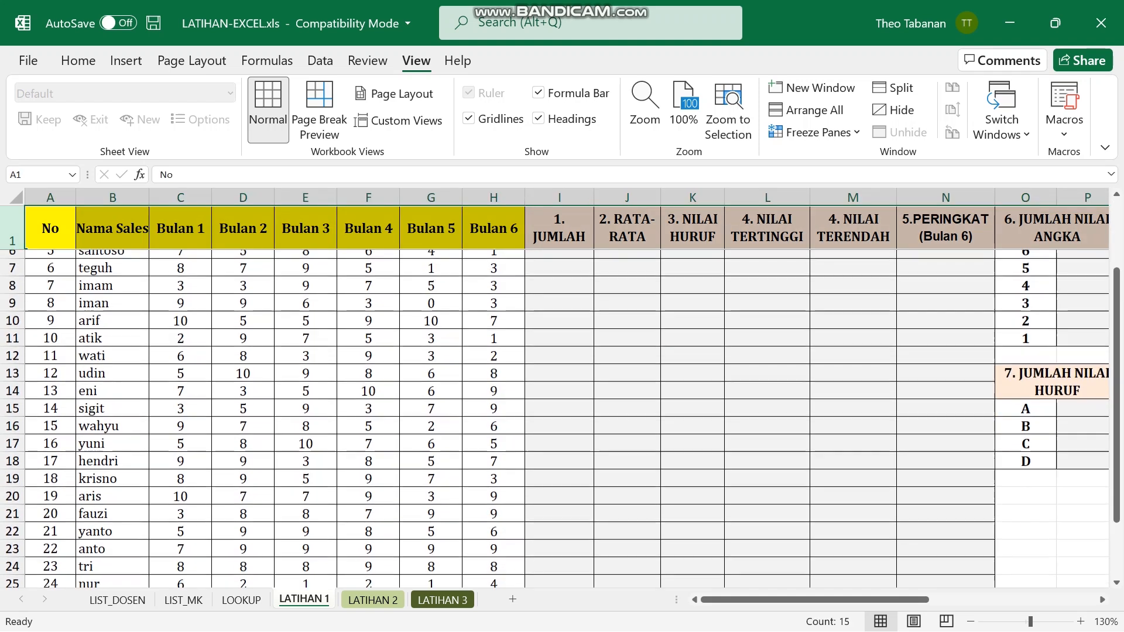
pyautogui.scroll(2, 13, 228)
pyautogui.click(815, 132)
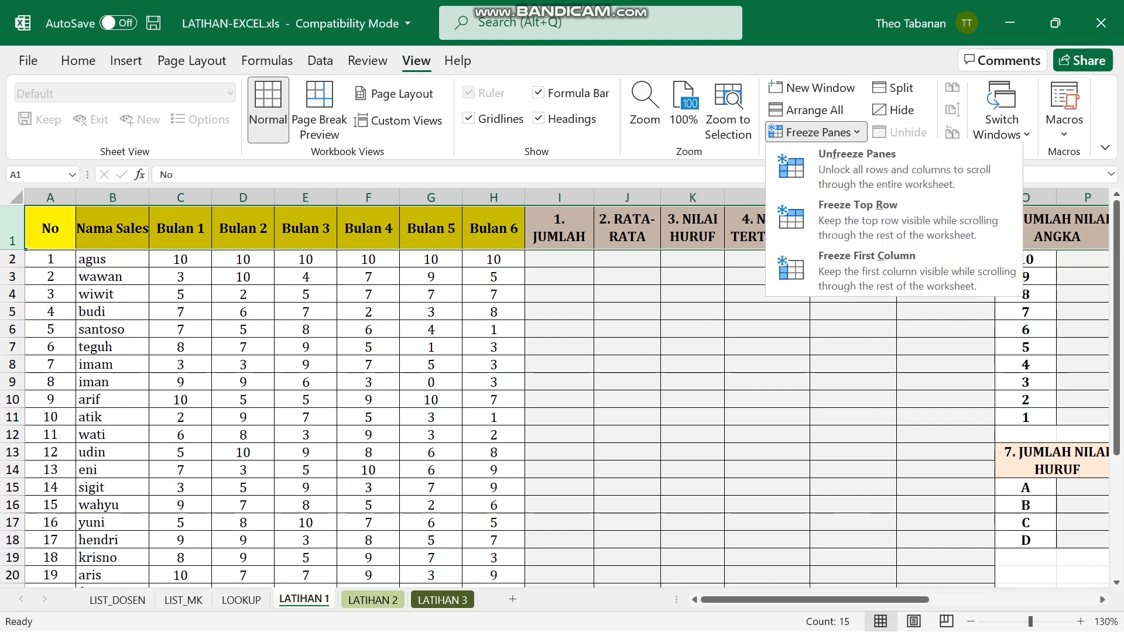
pyautogui.click(857, 169)
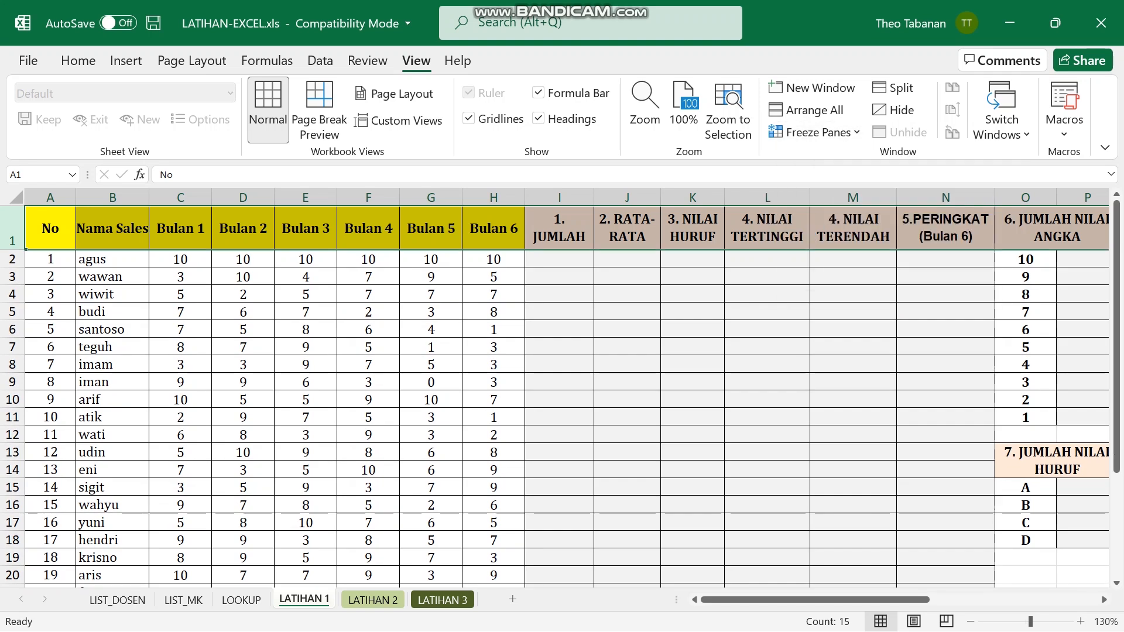
pyautogui.scroll(-6, 556, 392)
pyautogui.scroll(-1, 556, 392)
pyautogui.scroll(6, 556, 393)
pyautogui.scroll(-5, 557, 392)
pyautogui.scroll(2, 557, 392)
pyautogui.scroll(4, 557, 396)
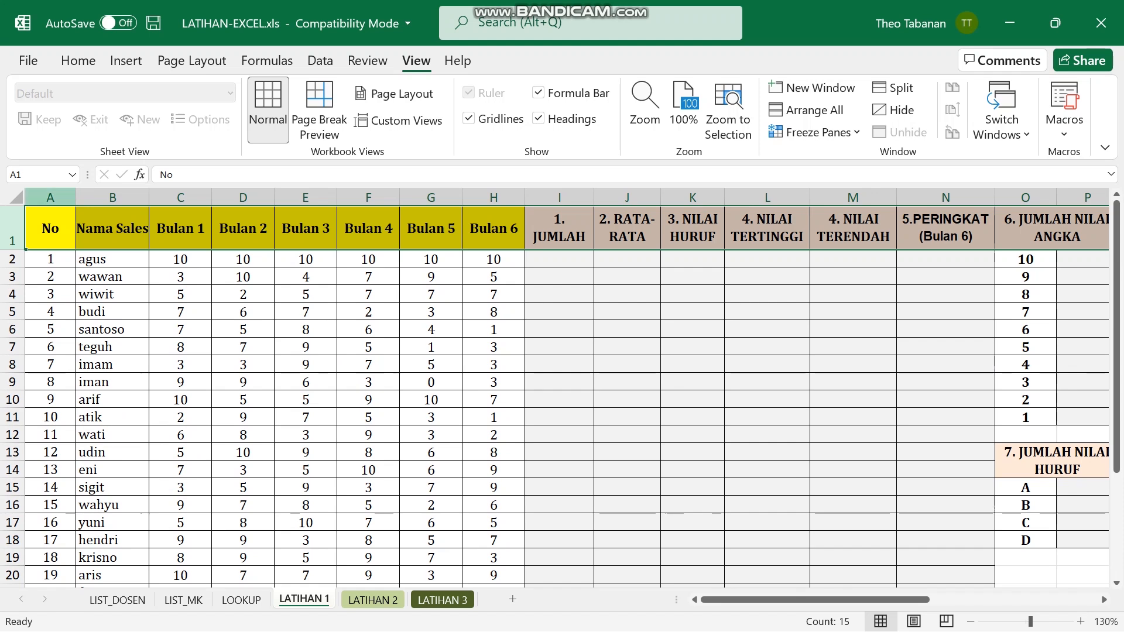
pyautogui.hotkey('ctrl', 'shift', 'Down')
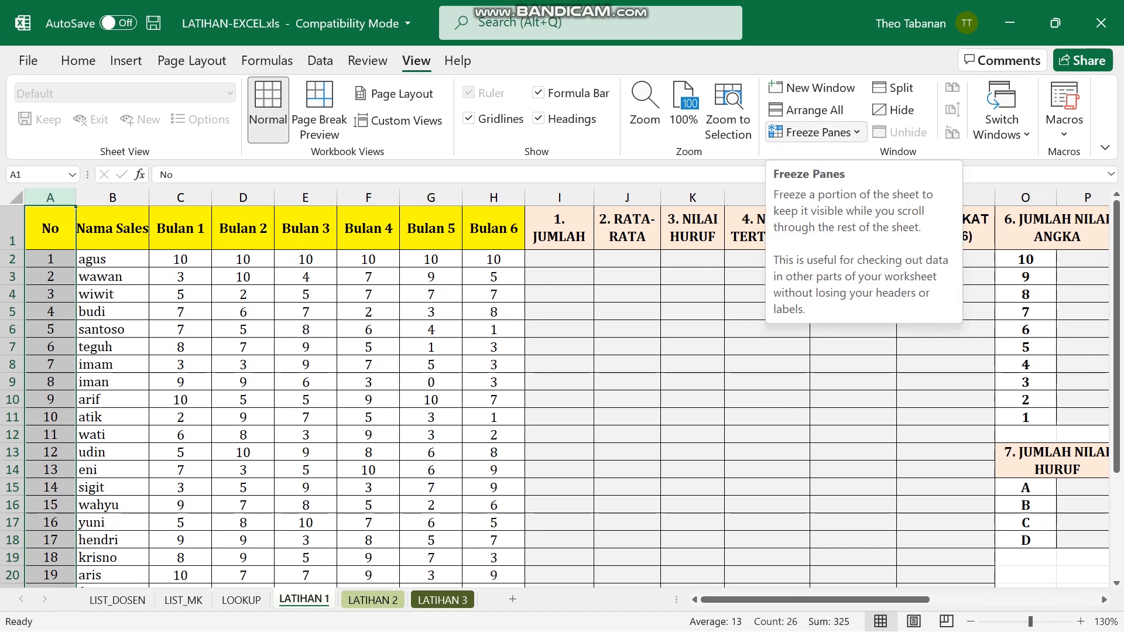
# Apply Freeze First Column on the LATIHAN 1 sheet.
pyautogui.click(817, 132)
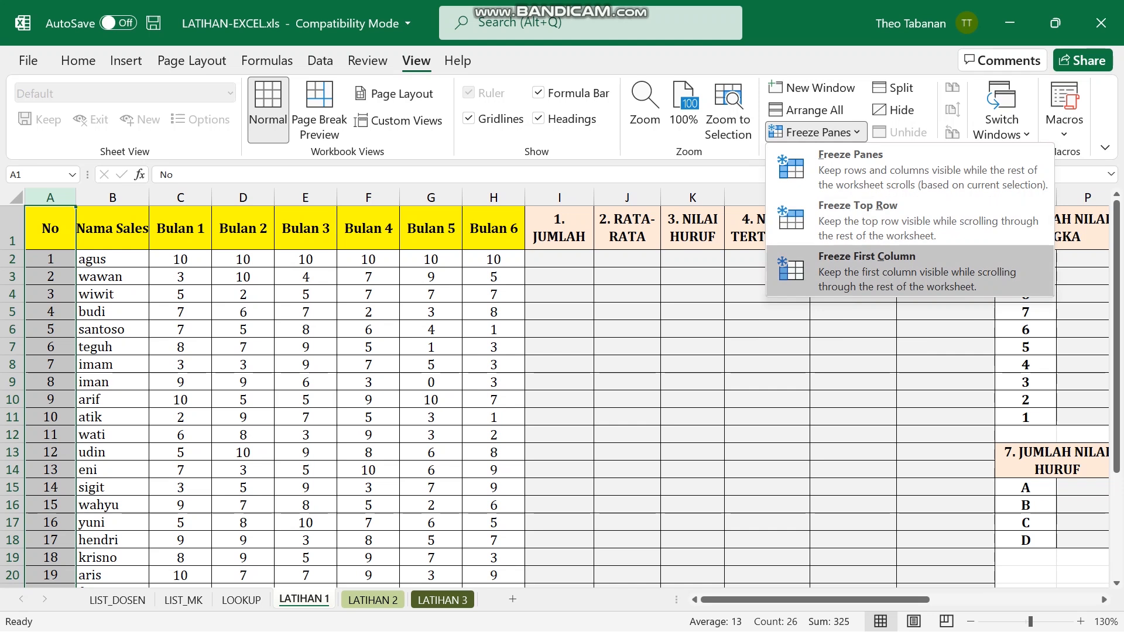
pyautogui.click(866, 270)
pyautogui.moveTo(819, 599)
pyautogui.mouseDown()
pyautogui.moveTo(914, 600)
pyautogui.moveTo(819, 600)
pyautogui.mouseUp()
# Select the No and Nama Sales columns to identify which columns should stay fixed.
pyautogui.click(180, 197)
pyautogui.click(112, 197)
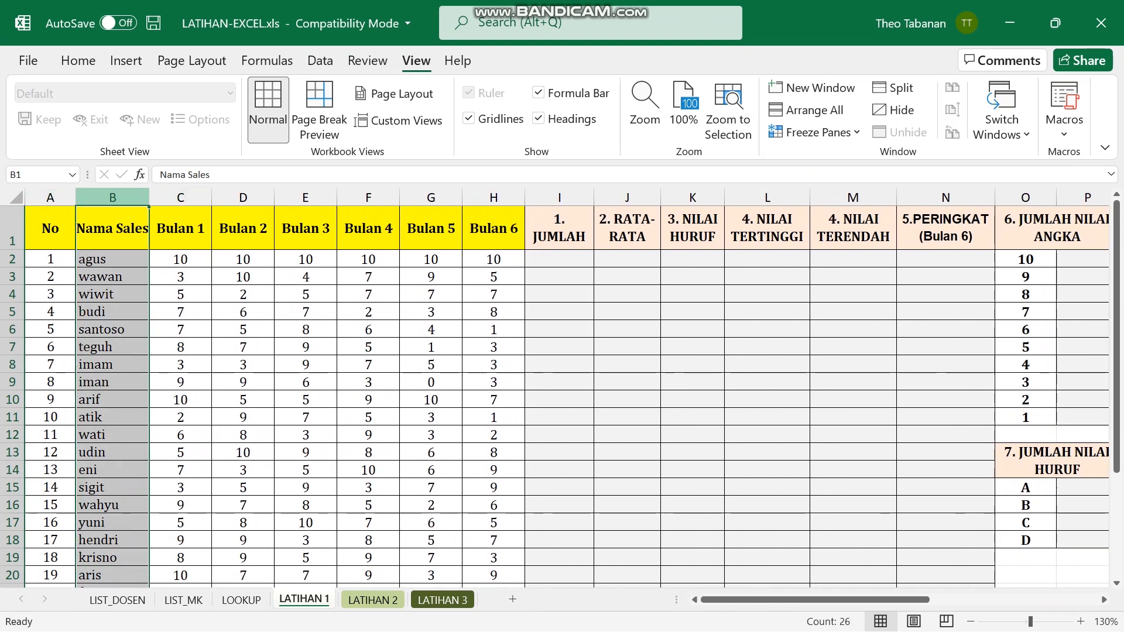
pyautogui.click(50, 198)
pyautogui.click(112, 198)
pyautogui.click(50, 198)
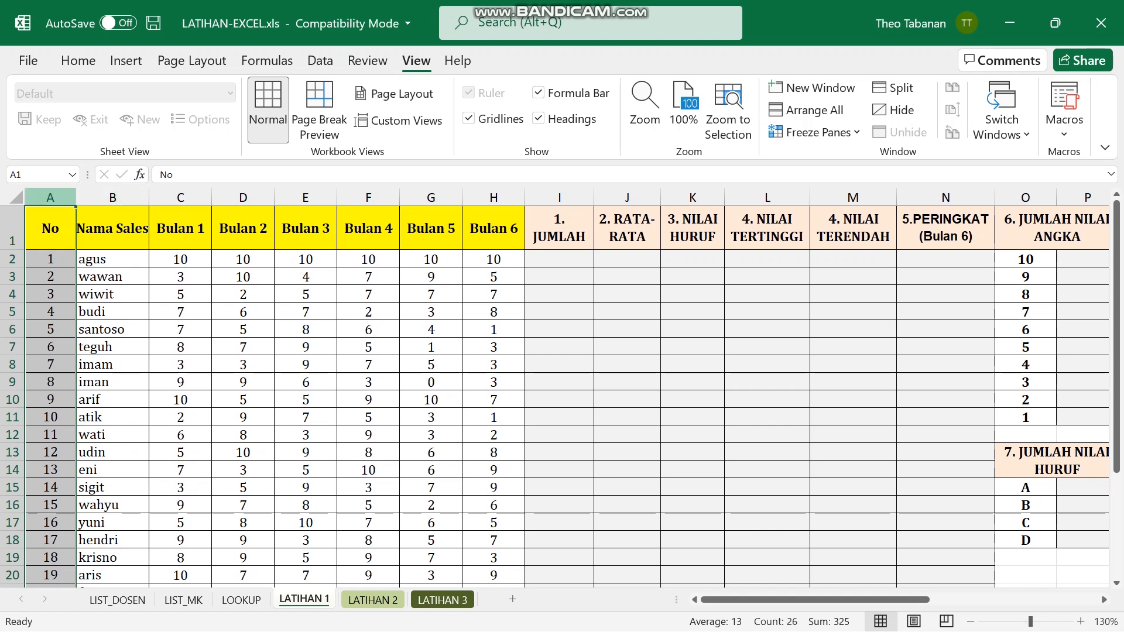
pyautogui.click(113, 198)
pyautogui.click(76, 198)
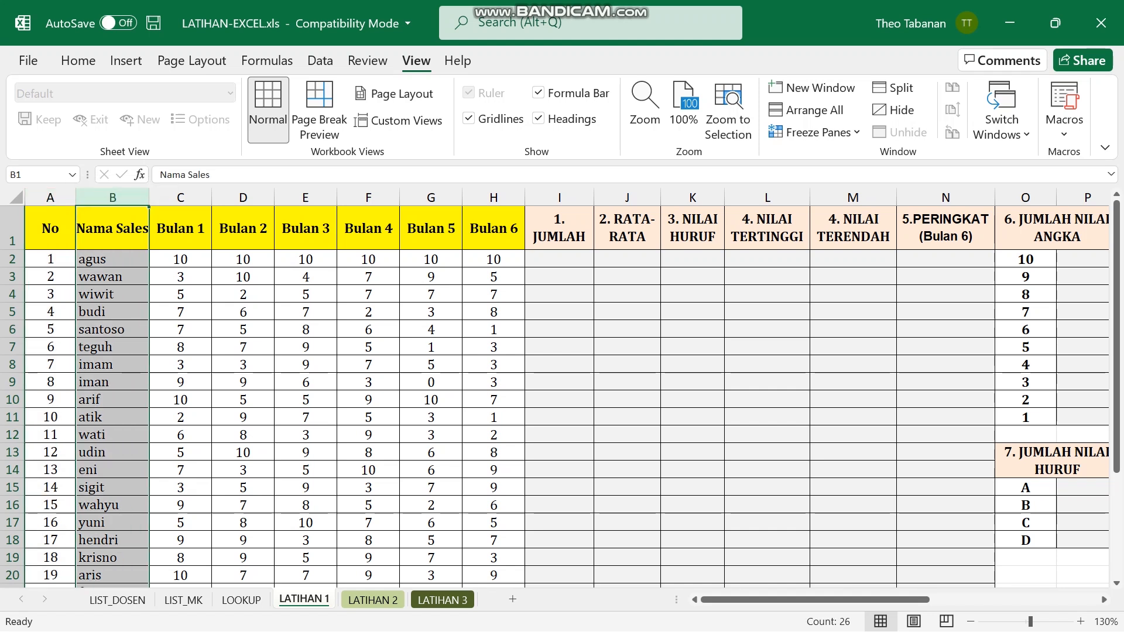
pyautogui.click(50, 197)
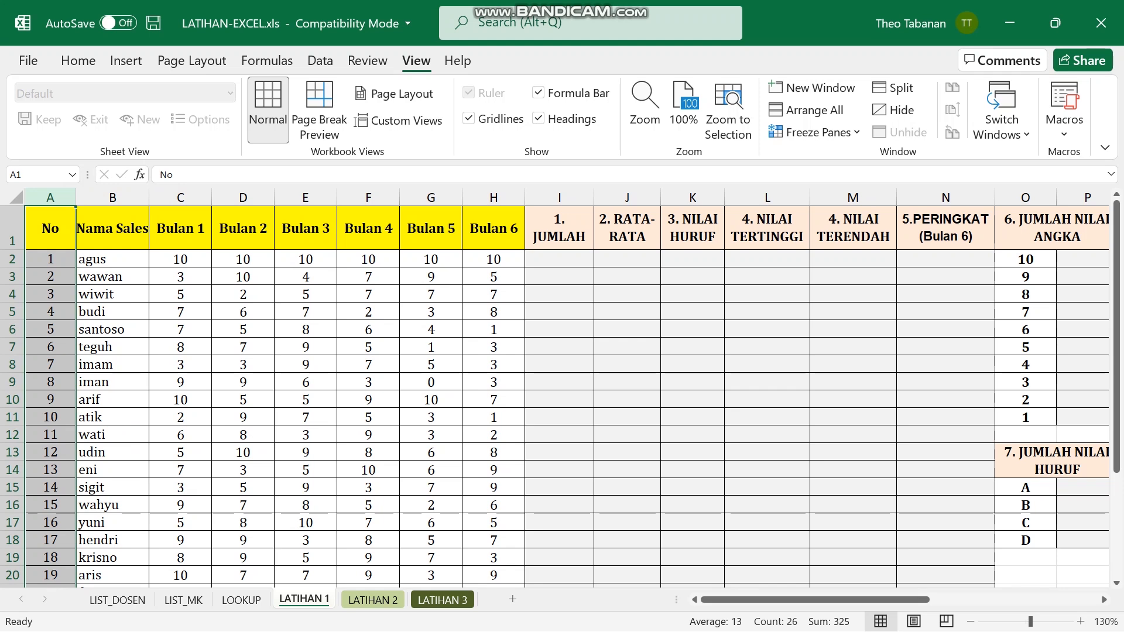
pyautogui.moveTo(112, 197); pyautogui.dragTo(50, 198)
pyautogui.click(50, 198)
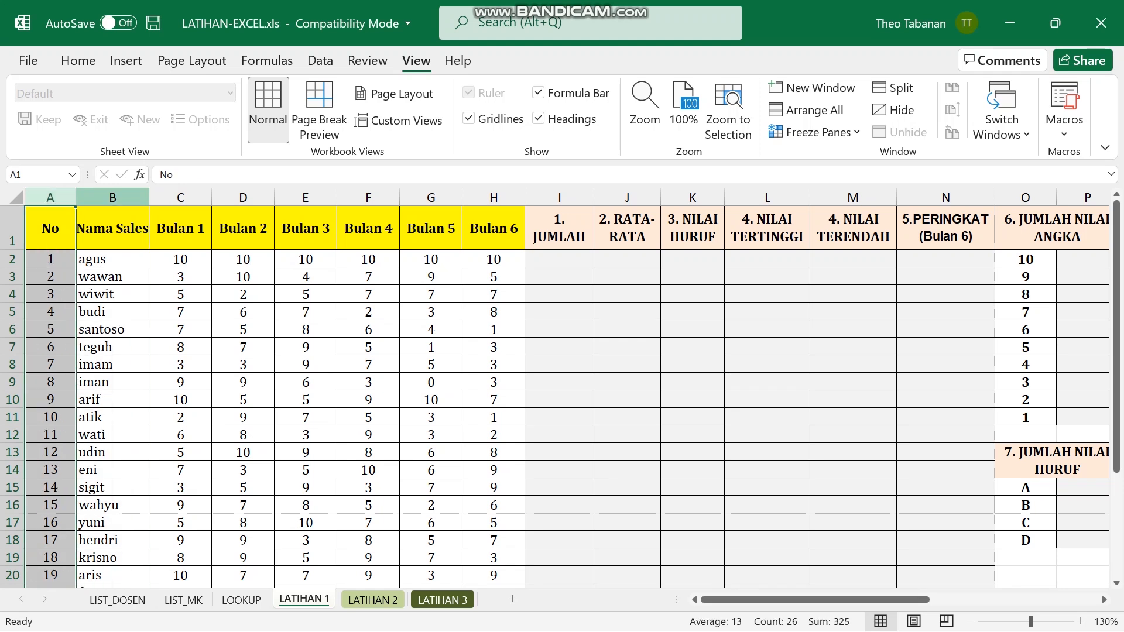
pyautogui.click(113, 197)
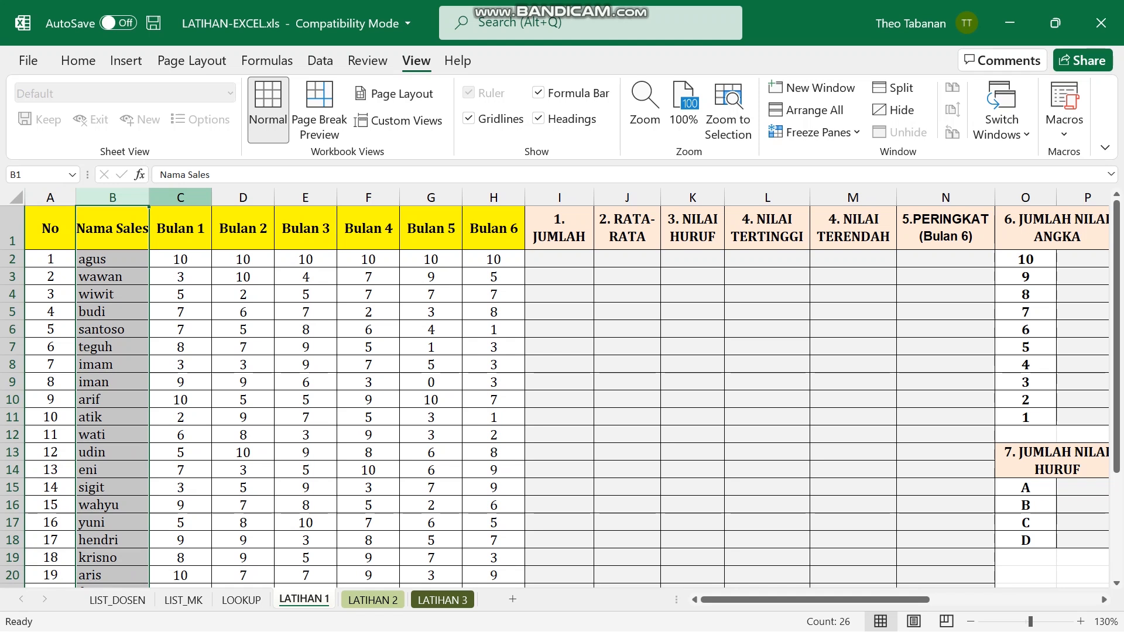
# Freeze panes at cell C2 so the header row and columns A–B stay fixed.
pyautogui.click(180, 259)
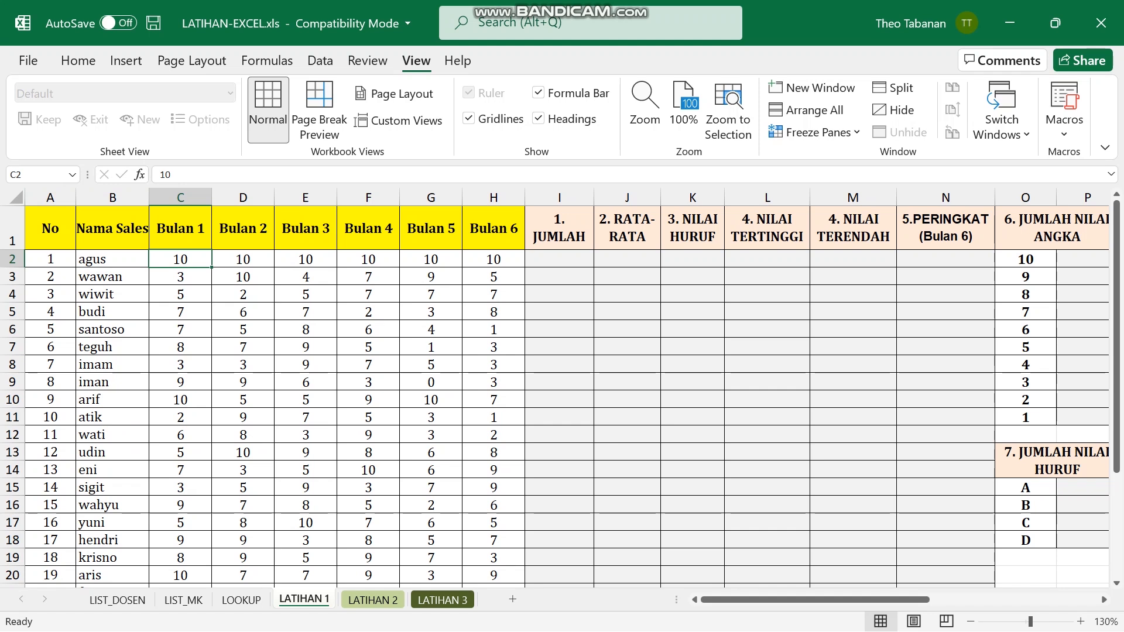
pyautogui.click(817, 132)
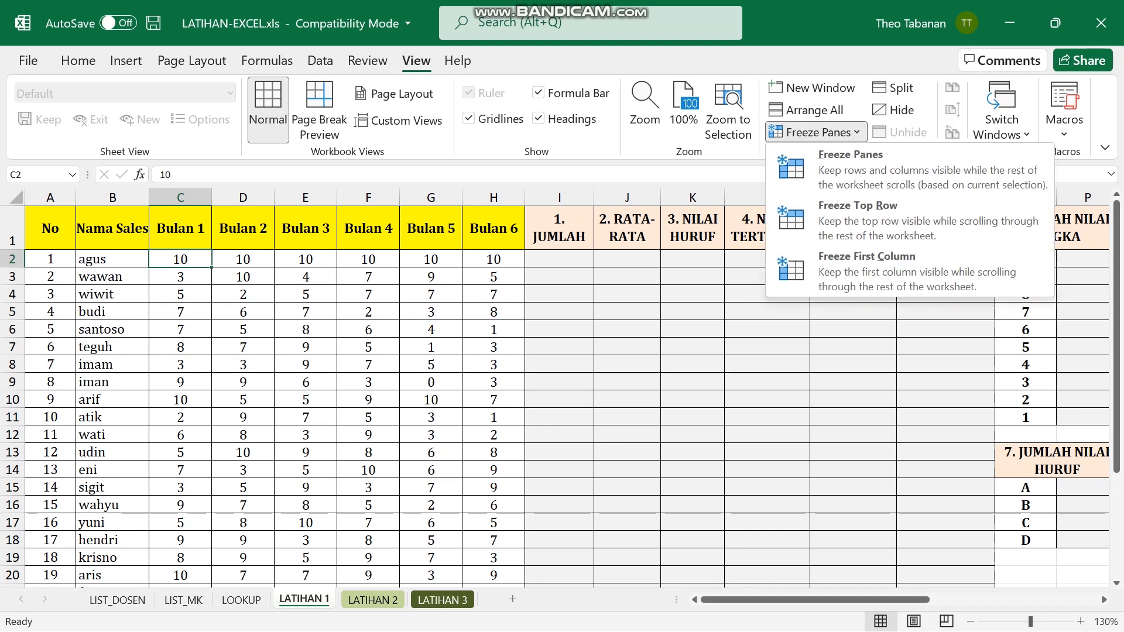
pyautogui.click(851, 167)
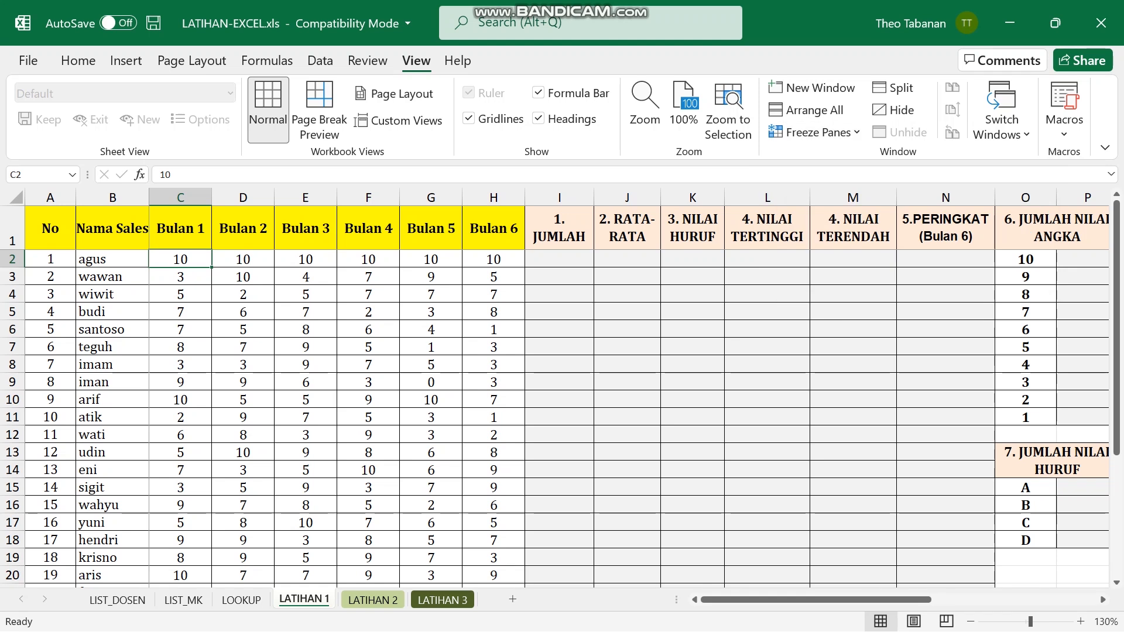
pyautogui.moveTo(817, 600)
pyautogui.mouseDown()
pyautogui.moveTo(914, 600)
pyautogui.moveTo(814, 599)
pyautogui.mouseUp()
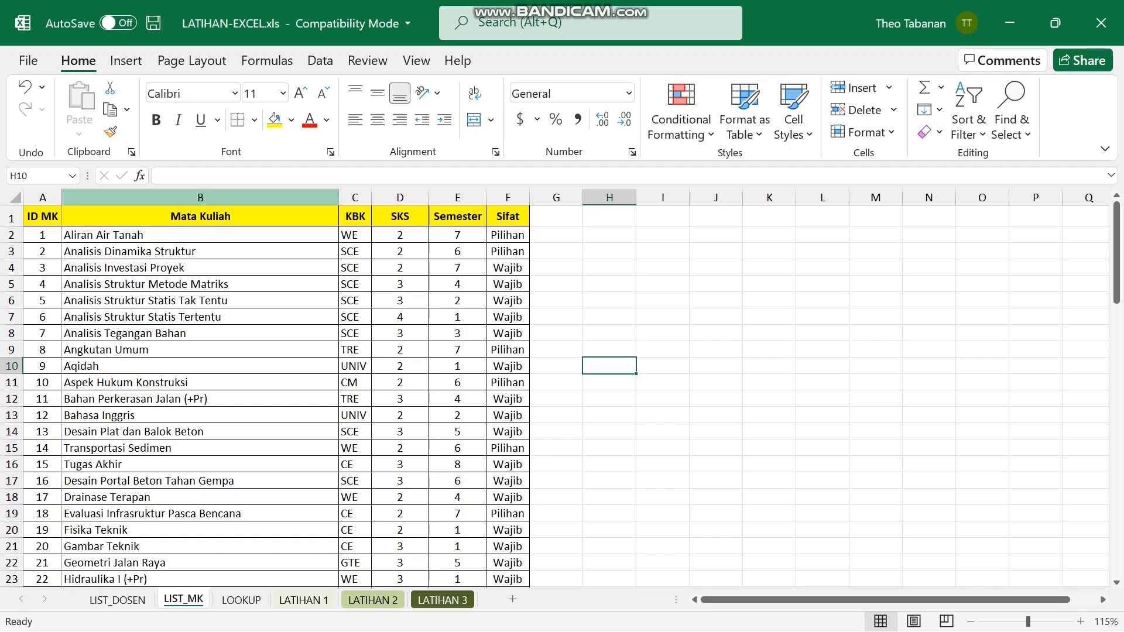
# Select the Mata Kuliah column B and apply the Duplicate Values highlight rule.
pyautogui.click(200, 198)
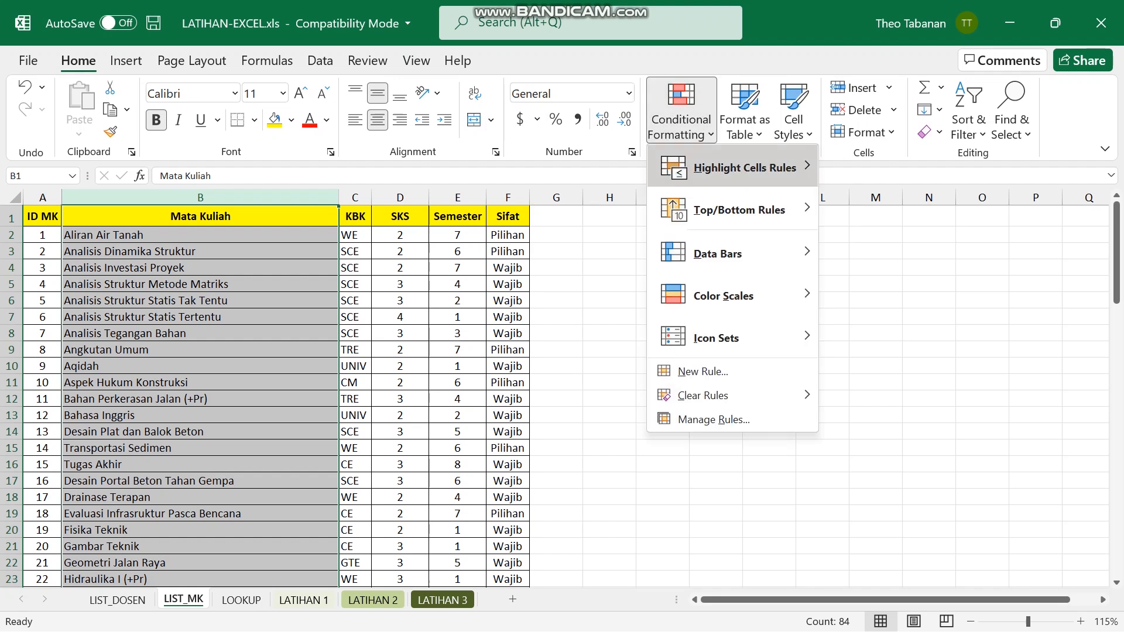
pyautogui.moveTo(733, 167)
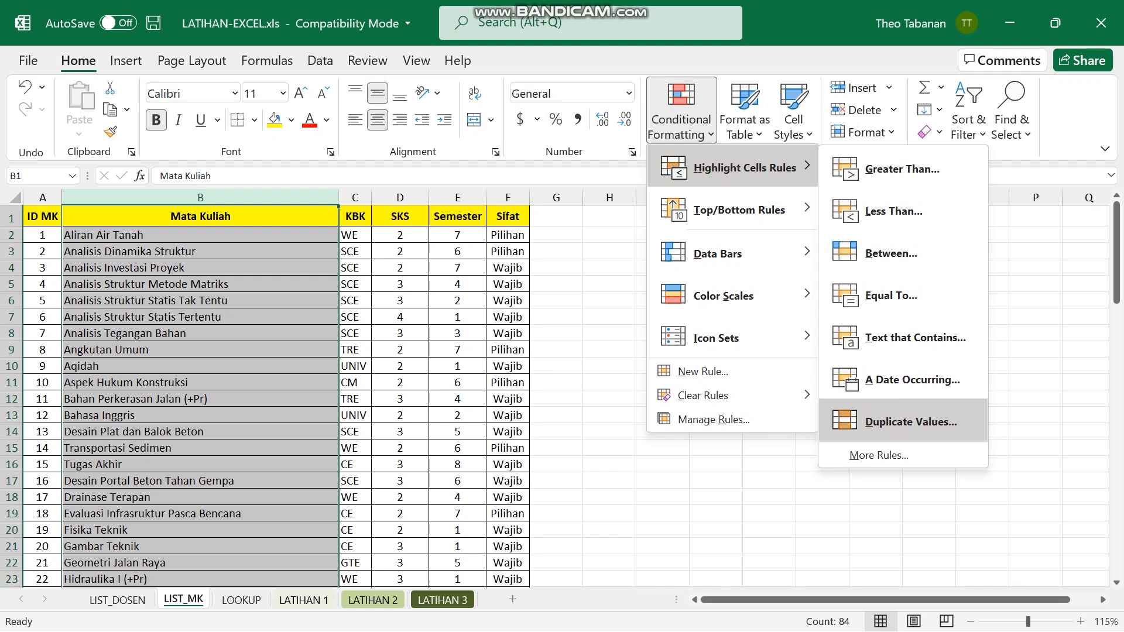
pyautogui.click(911, 422)
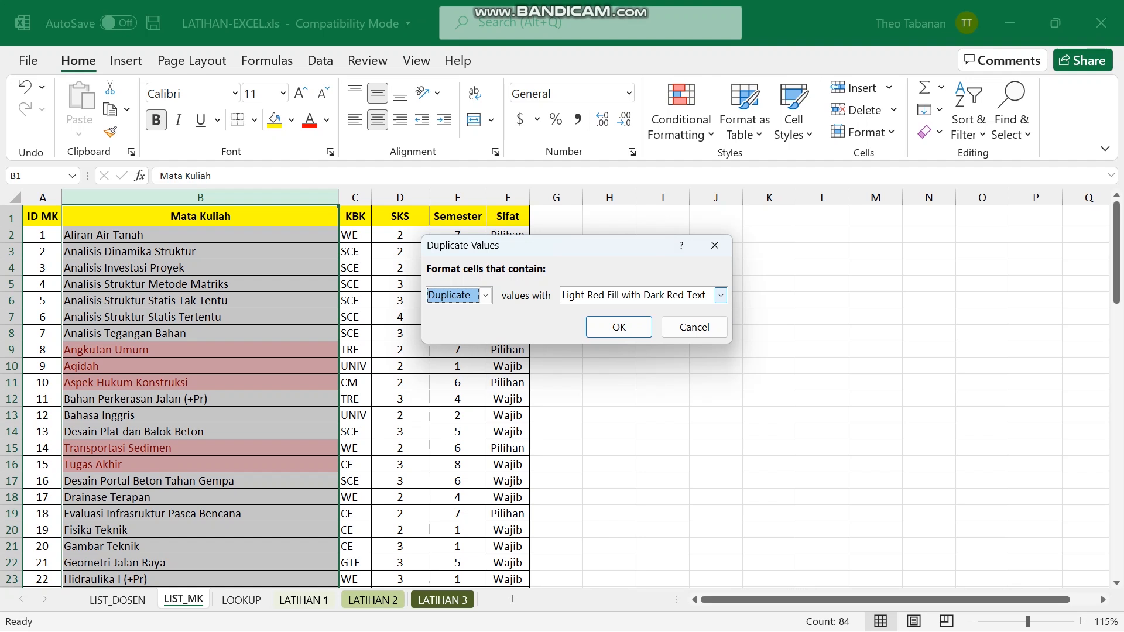
# Switch the Duplicate Values rule to a custom format and preview fill colours.
pyautogui.click(721, 295)
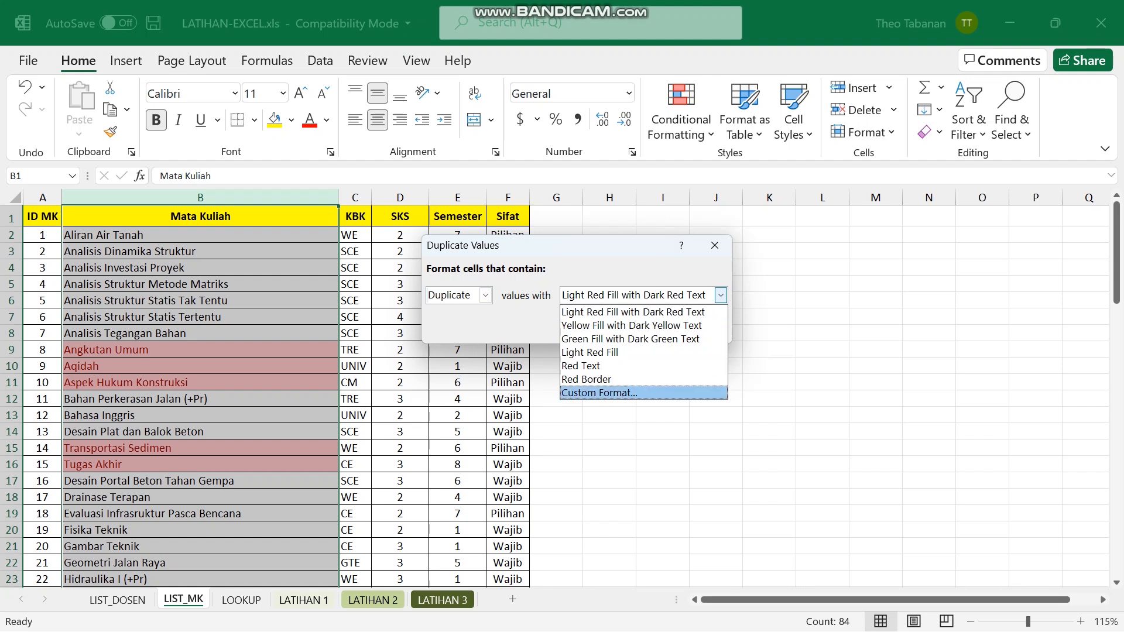
pyautogui.click(599, 393)
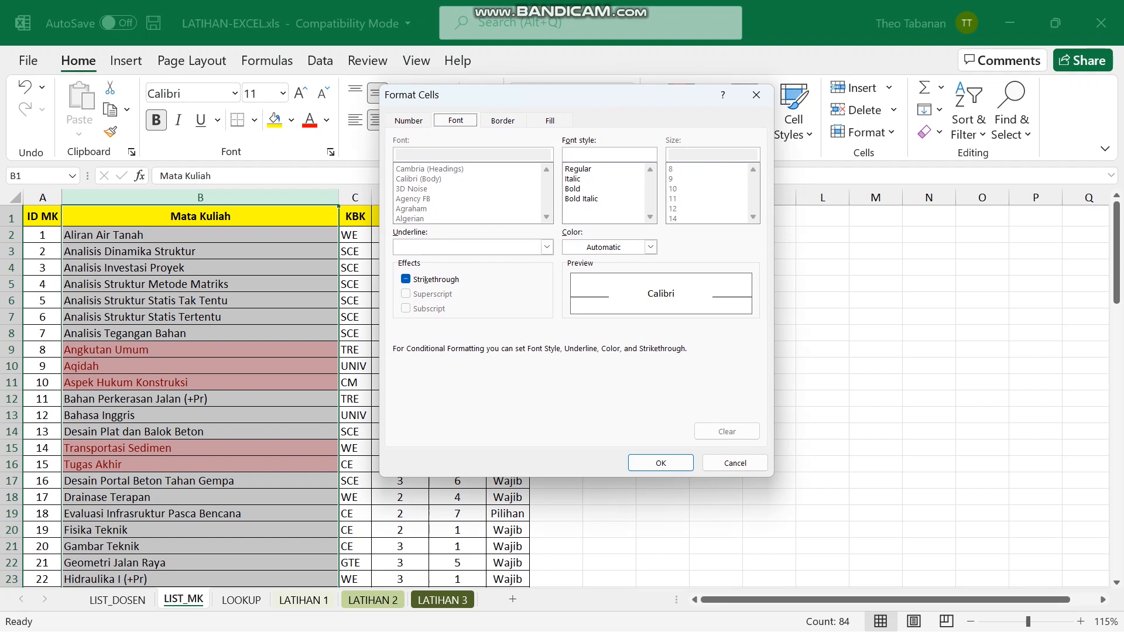
pyautogui.click(550, 120)
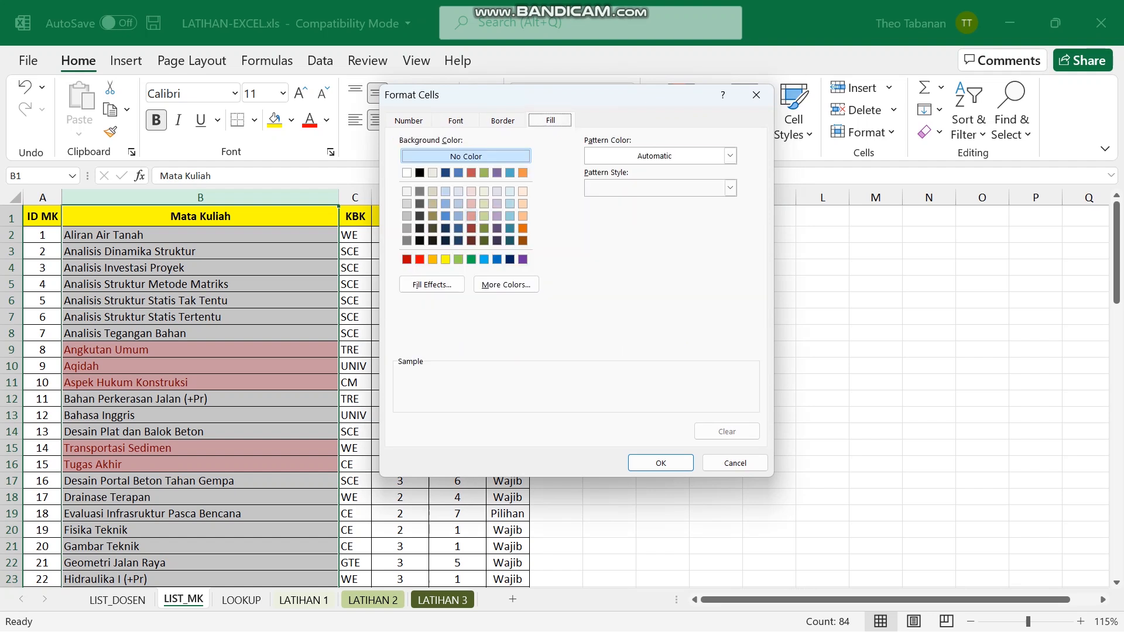
pyautogui.click(472, 216)
pyautogui.click(432, 216)
pyautogui.click(446, 192)
pyautogui.click(497, 192)
pyautogui.click(433, 203)
pyautogui.click(497, 204)
pyautogui.click(446, 204)
pyautogui.click(497, 217)
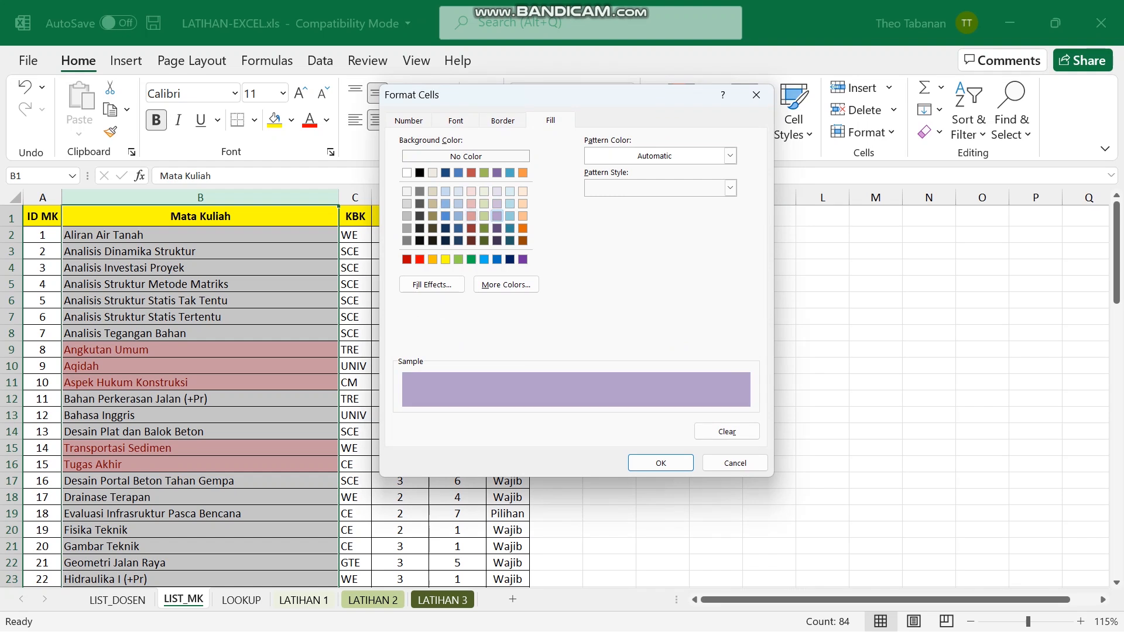
pyautogui.click(446, 216)
pyautogui.click(472, 216)
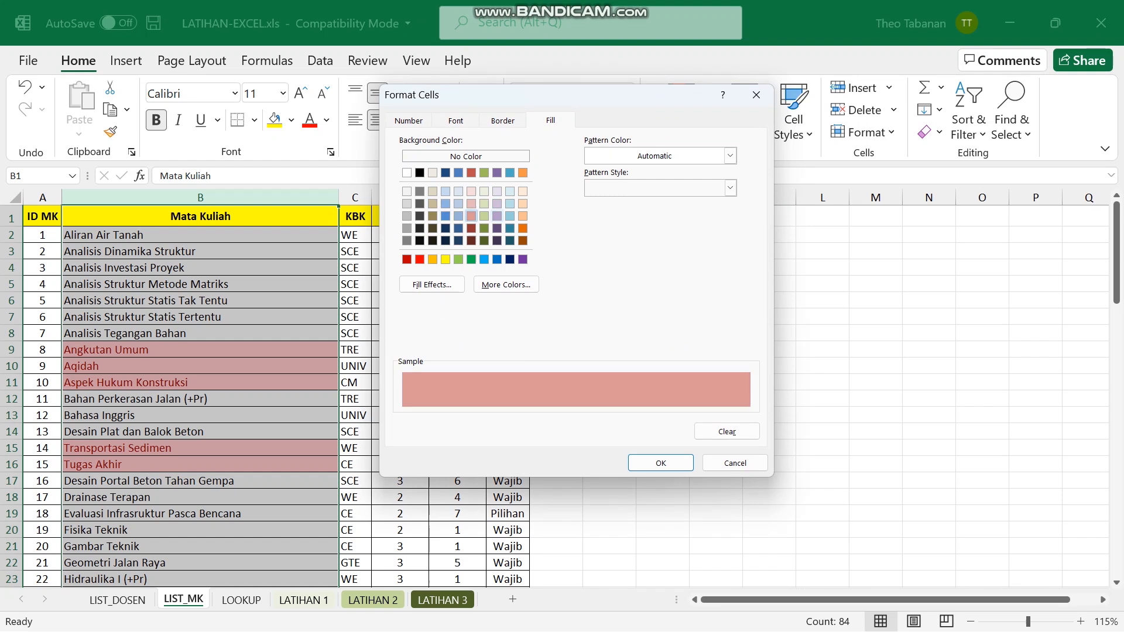
pyautogui.click(497, 216)
pyautogui.click(446, 216)
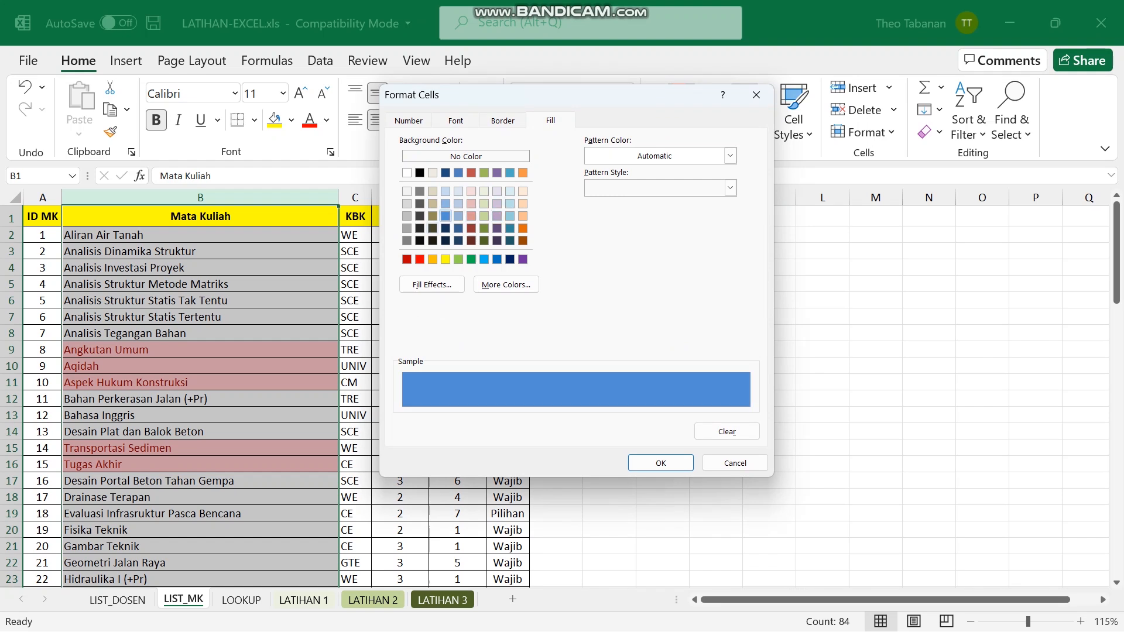
# Set the custom fill to red and apply the rule to the duplicate course names.
pyautogui.click(420, 259)
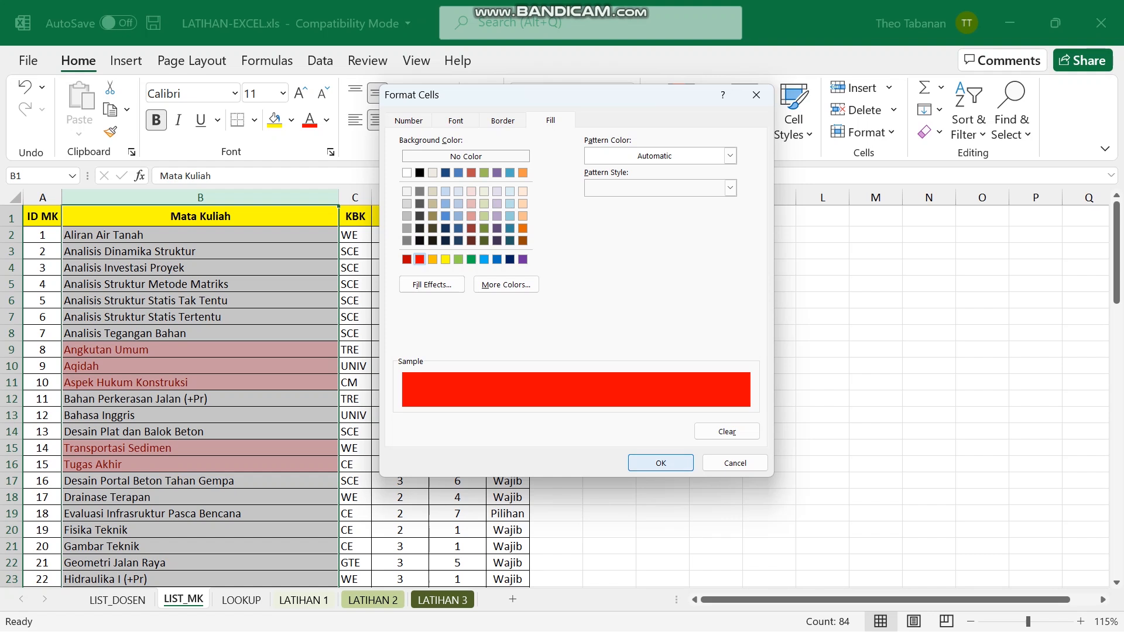
pyautogui.click(661, 463)
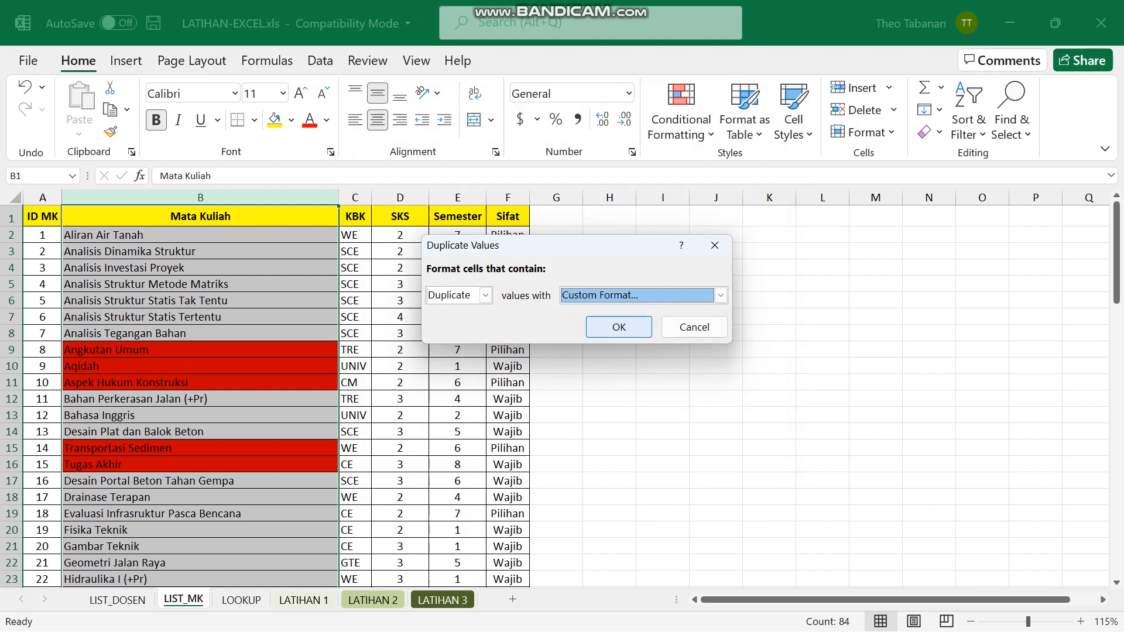
pyautogui.press('Return')
pyautogui.scroll(-10, 293, 393)
pyautogui.scroll(-15, 293, 395)
pyautogui.scroll(16, 293, 396)
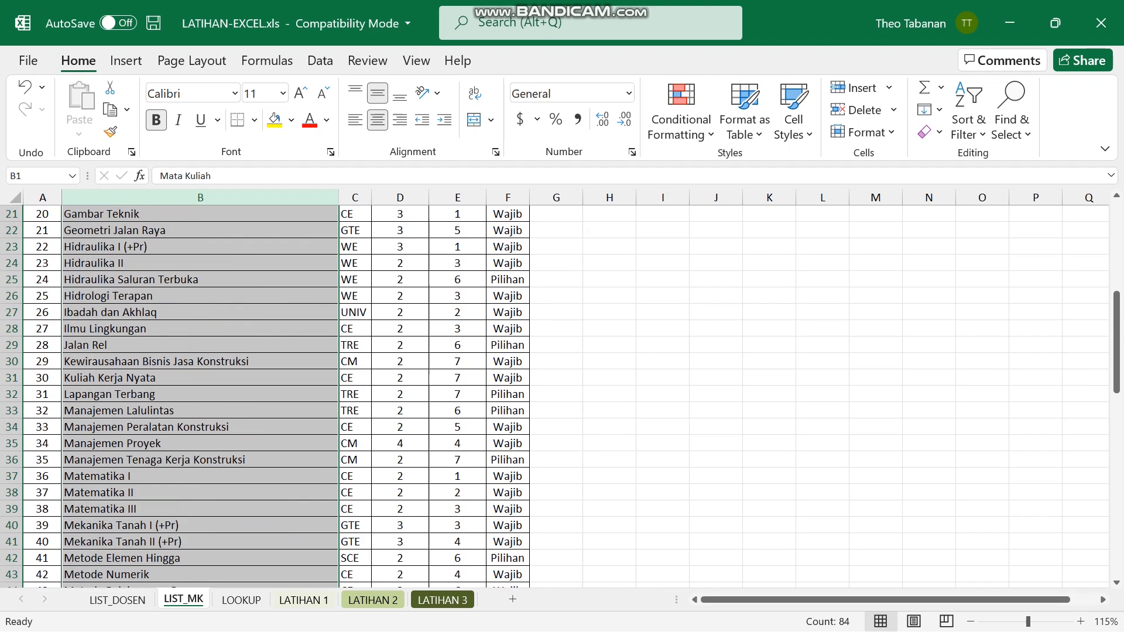
pyautogui.scroll(9, 292, 396)
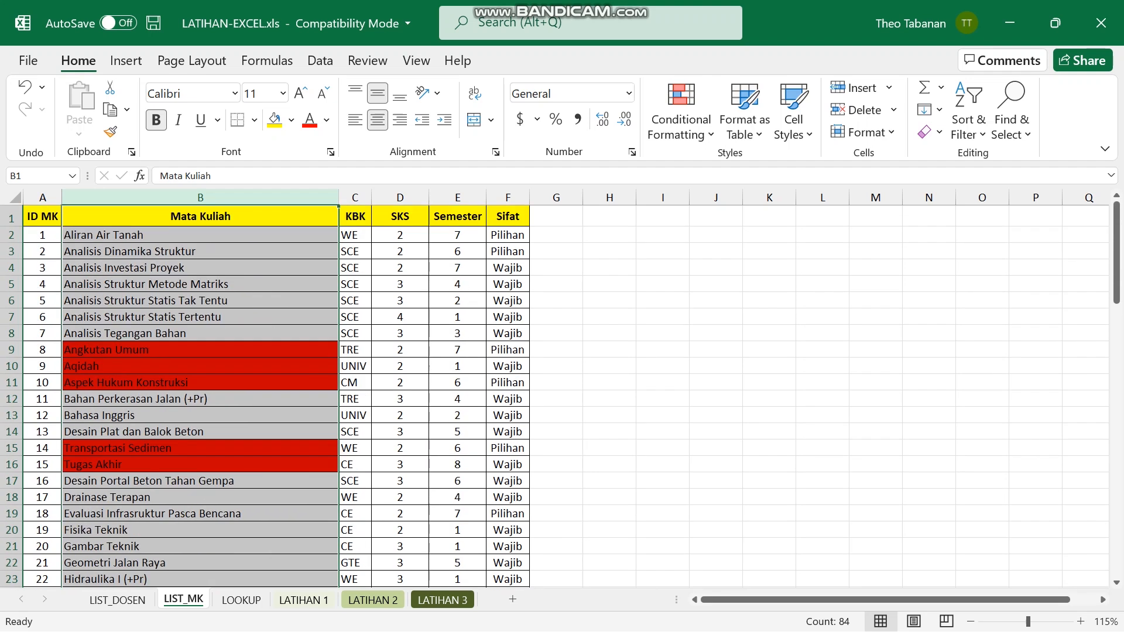
pyautogui.click(609, 316)
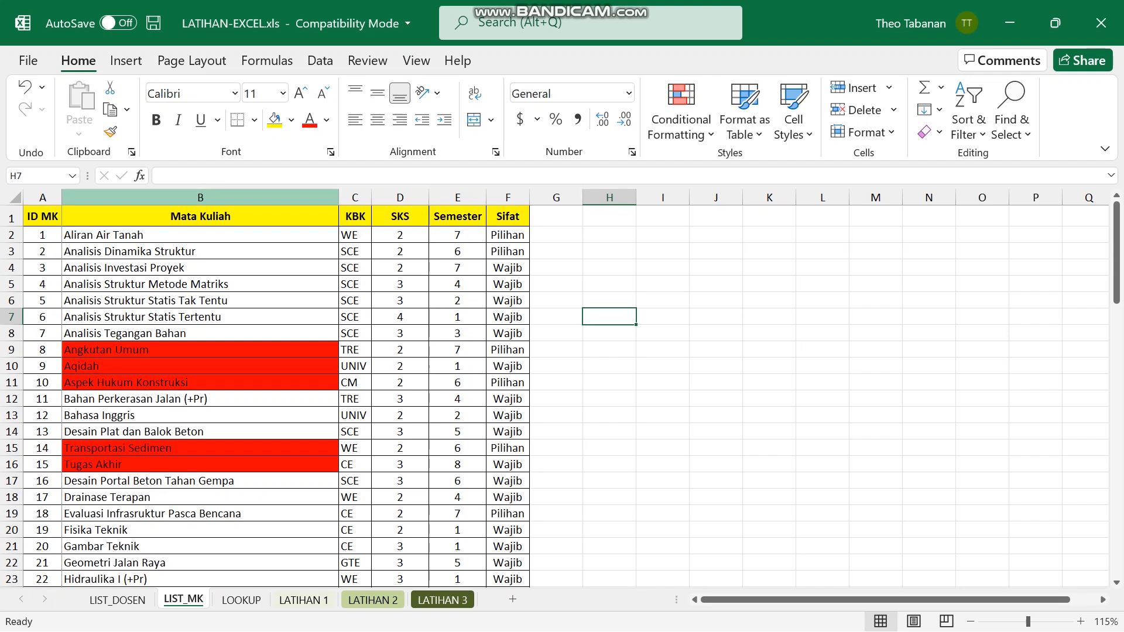
# Select column B and start Remove Duplicates, expanding the selection to the whole table.
pyautogui.click(201, 197)
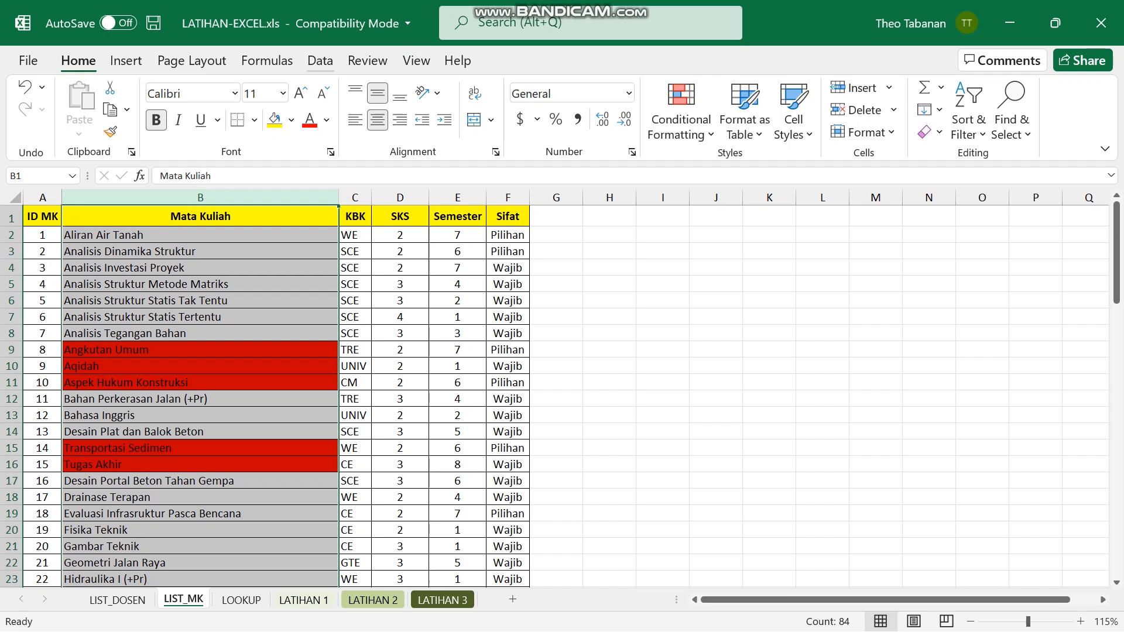
pyautogui.click(320, 61)
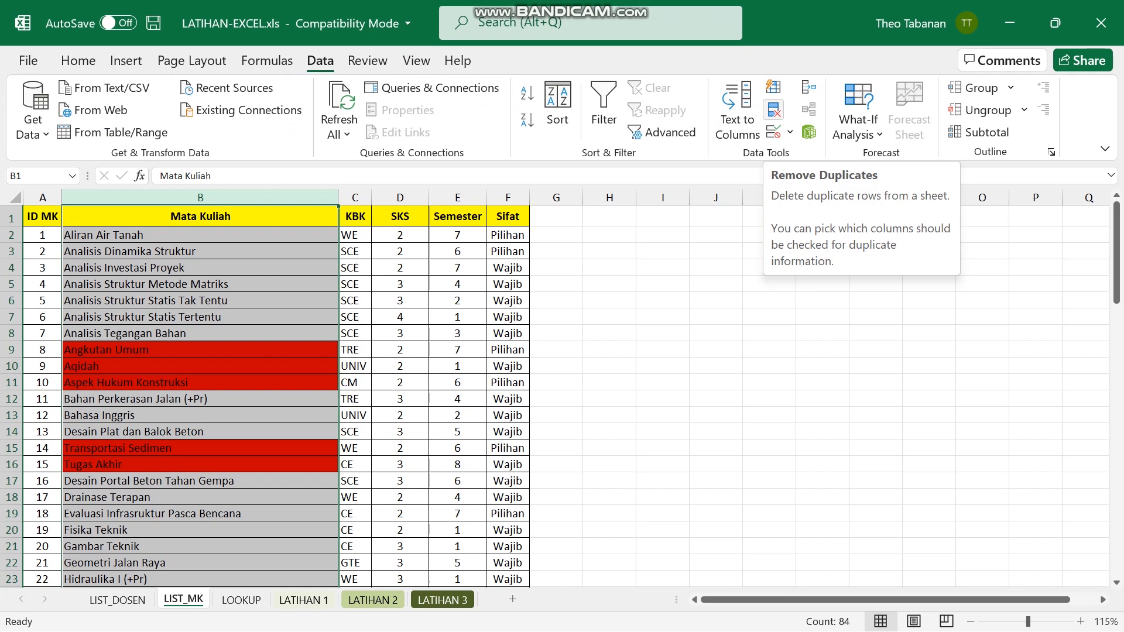
pyautogui.click(773, 109)
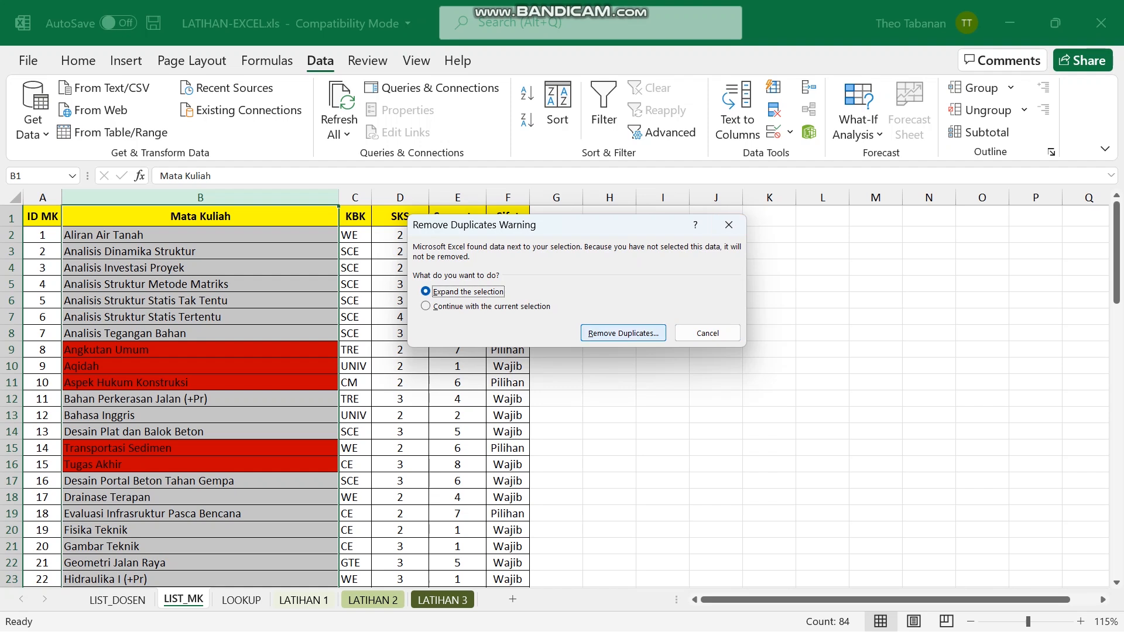
pyautogui.click(623, 333)
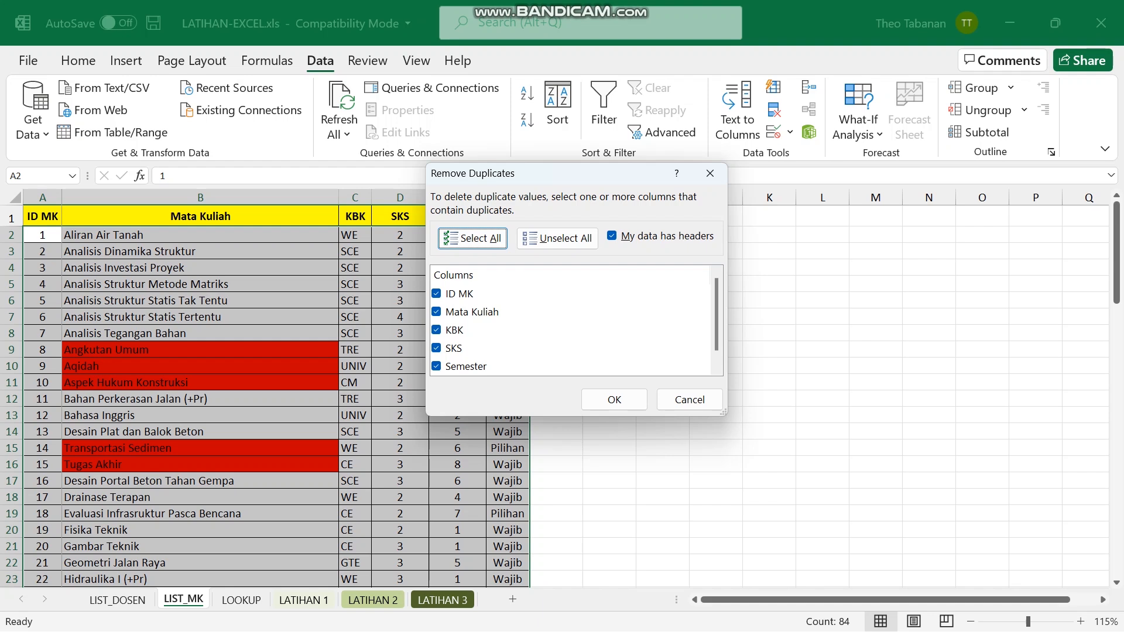
# Uncheck ID MK, KBK, SKS, Semester and Sifat, leaving only Mata Kuliah, and remove duplicates.
pyautogui.scroll(-1, 574, 328)
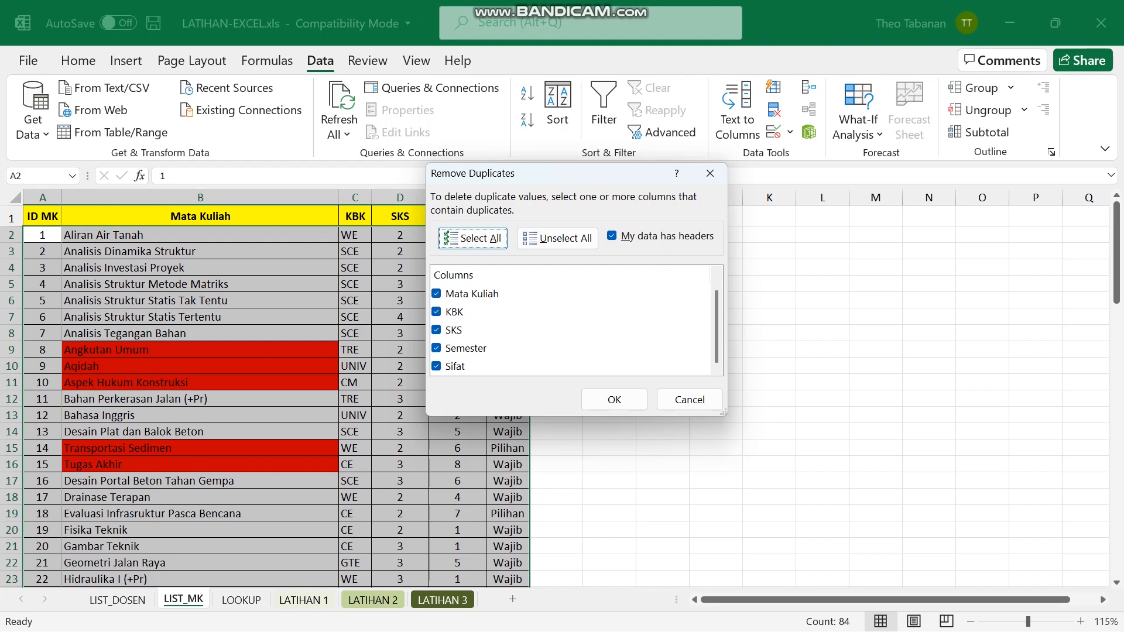
pyautogui.scroll(1, 574, 328)
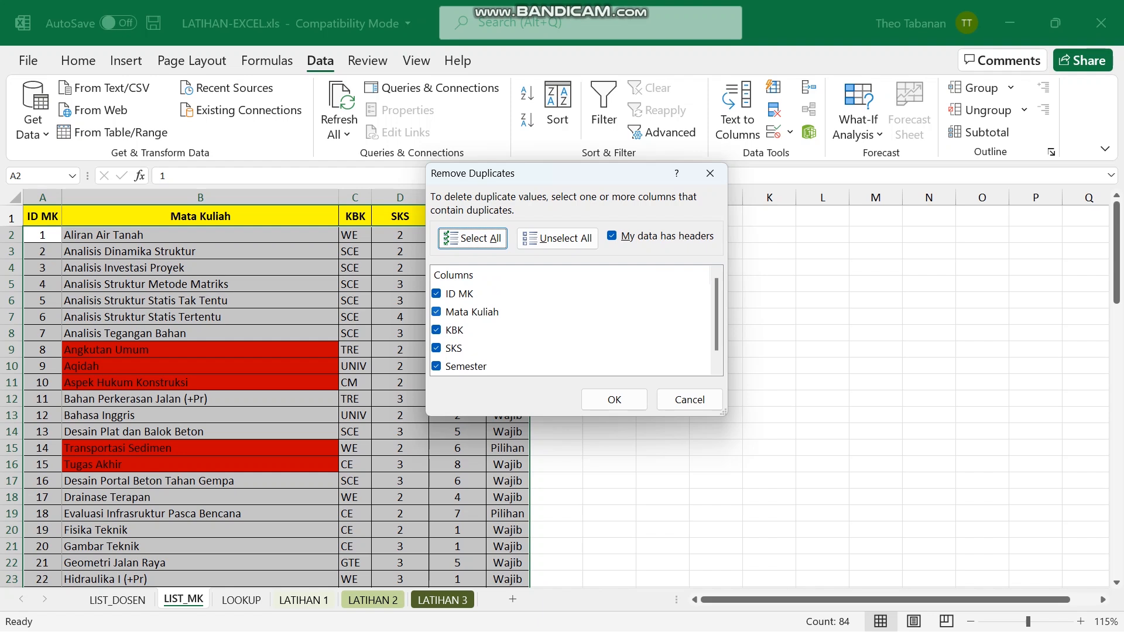
pyautogui.click(437, 294)
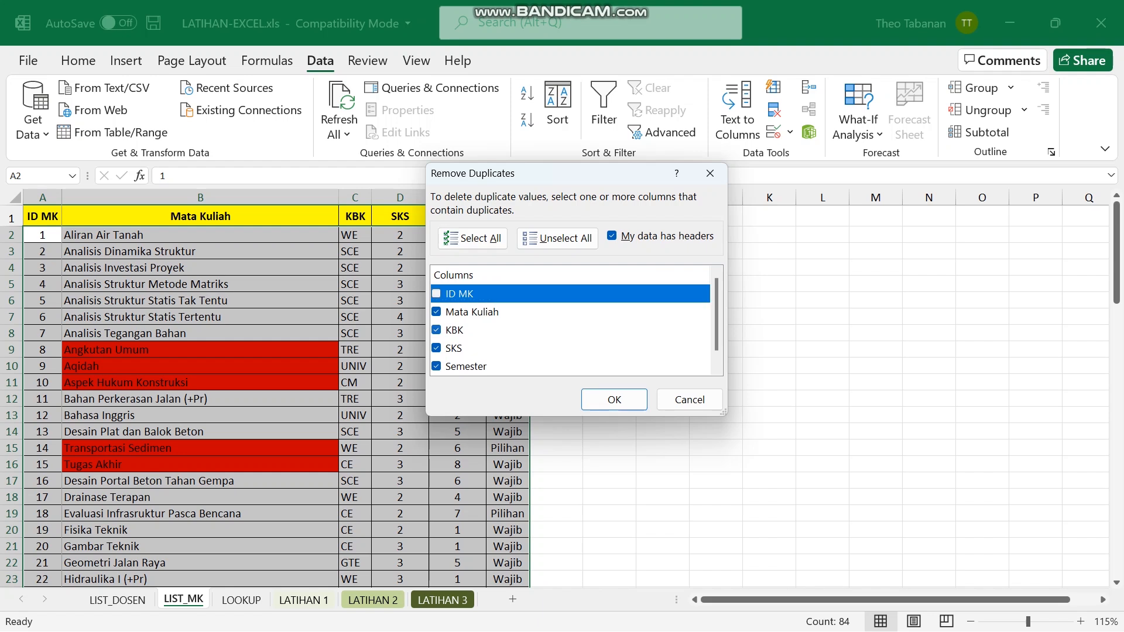
pyautogui.click(437, 330)
pyautogui.click(436, 348)
pyautogui.click(437, 367)
pyautogui.scroll(-1, 436, 367)
pyautogui.click(436, 367)
pyautogui.scroll(1, 436, 367)
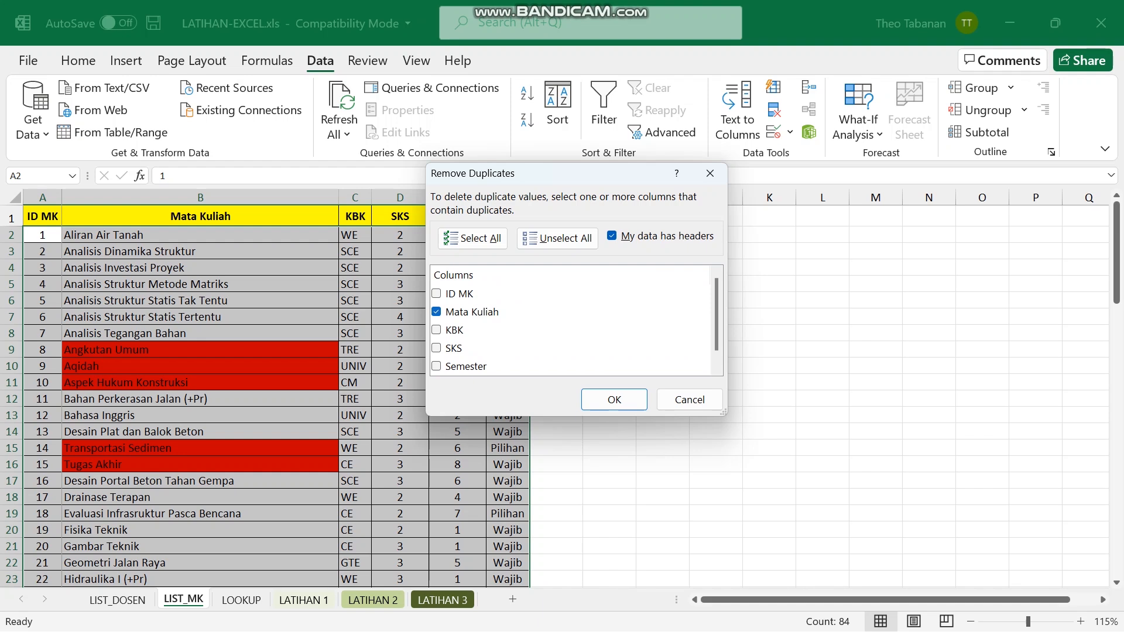
pyautogui.press('Return')
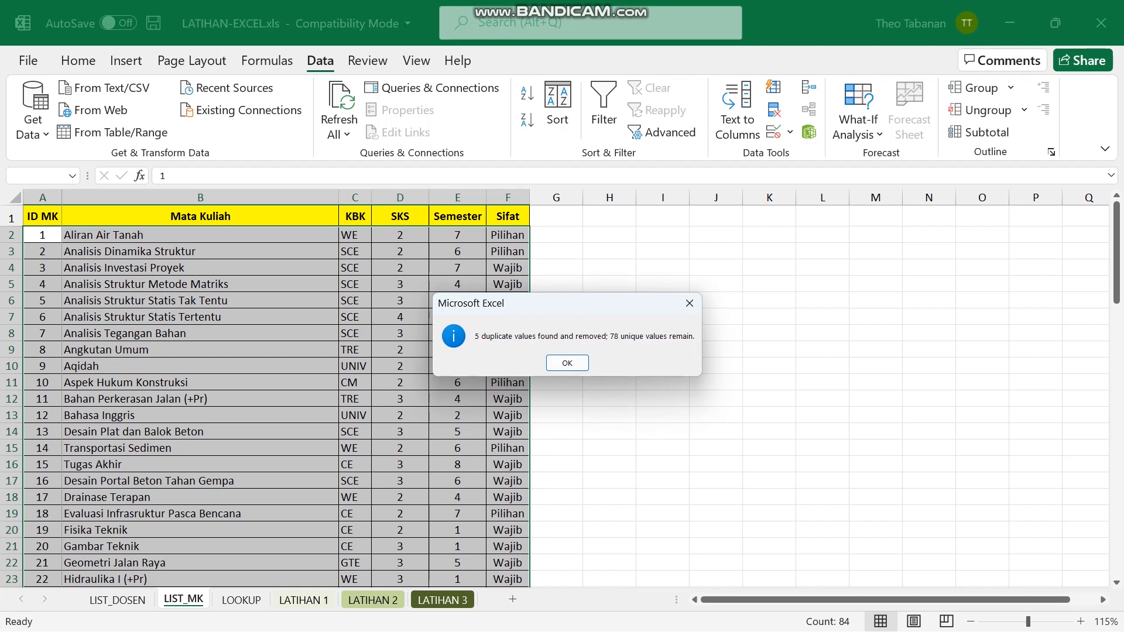
# Dismiss the summary of five removed rows and review the 78 remaining courses.
pyautogui.click(567, 363)
pyautogui.scroll(-15, 560, 398)
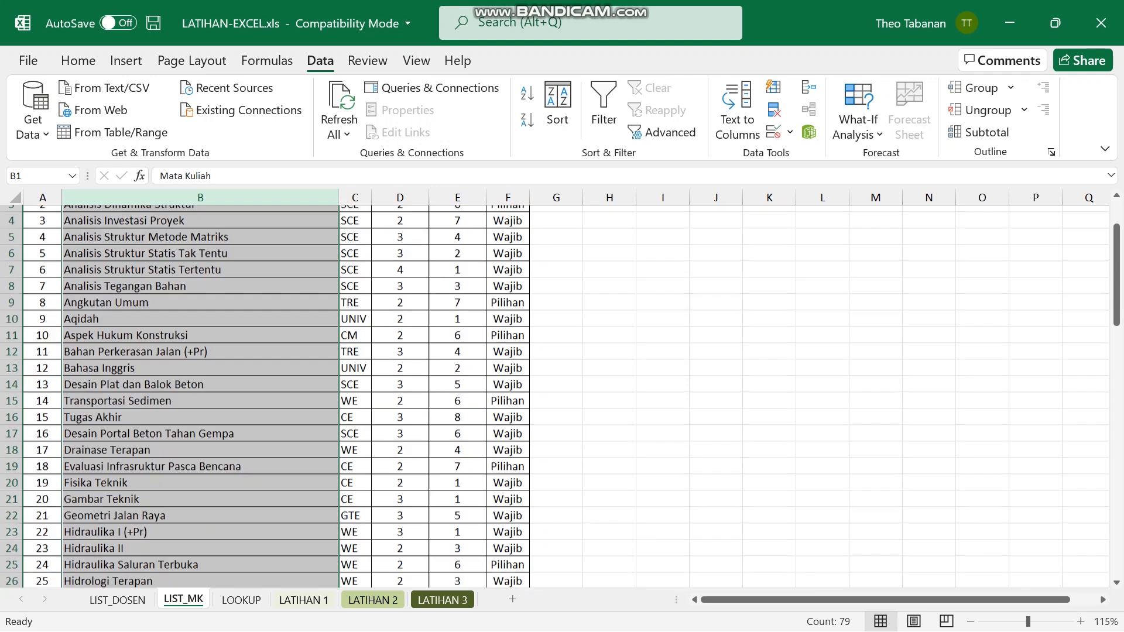
pyautogui.scroll(-12, 560, 397)
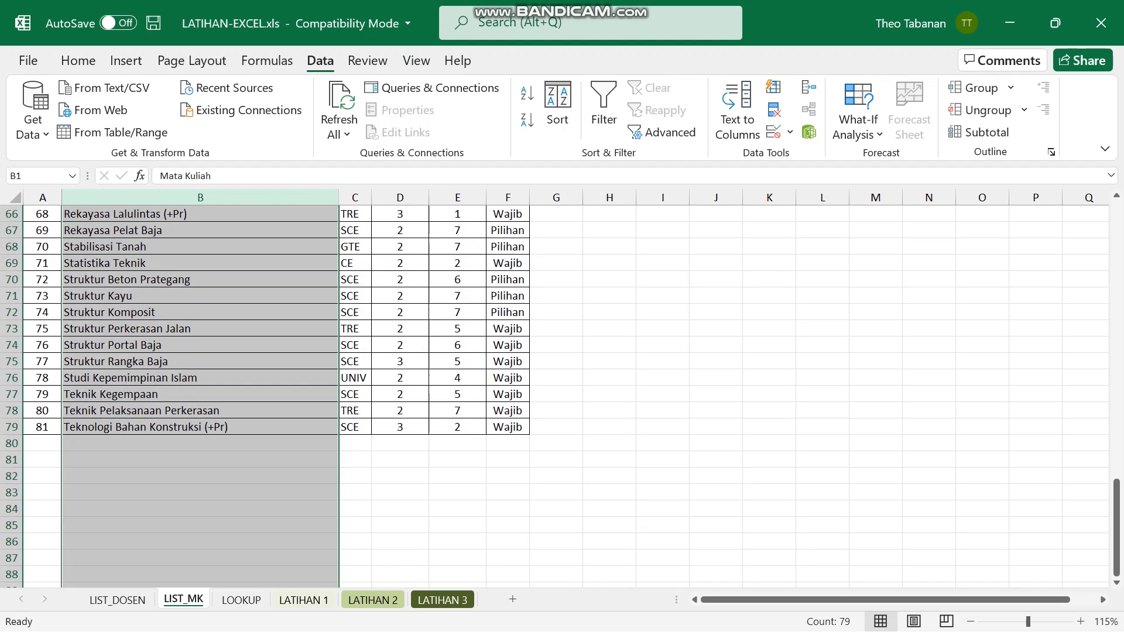
pyautogui.scroll(12, 560, 397)
pyautogui.scroll(15, 560, 397)
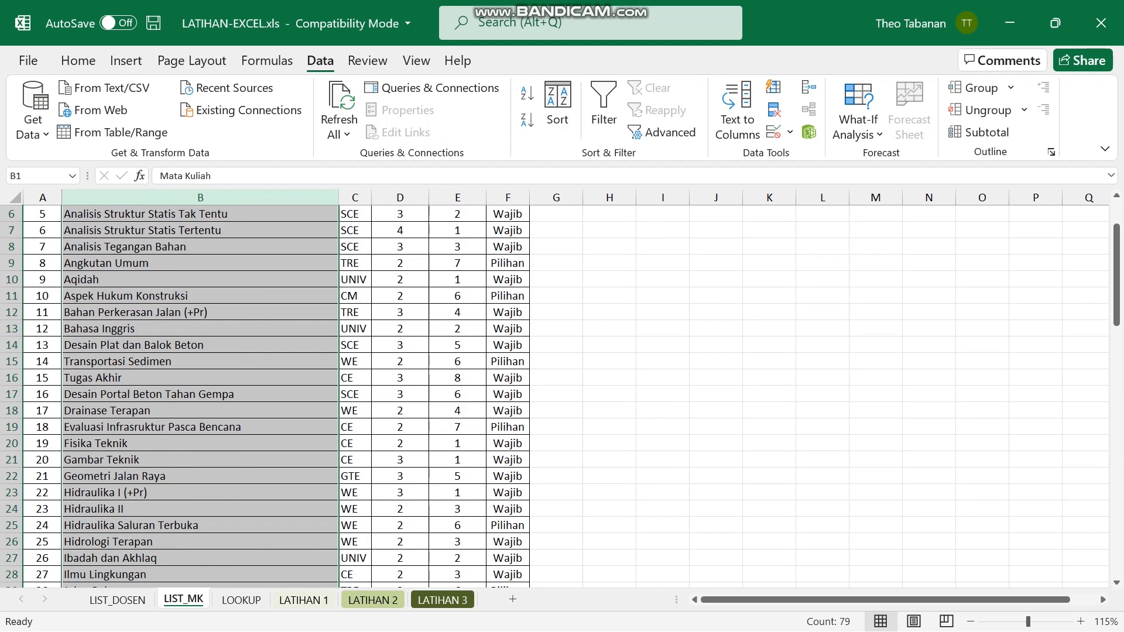
pyautogui.click(609, 317)
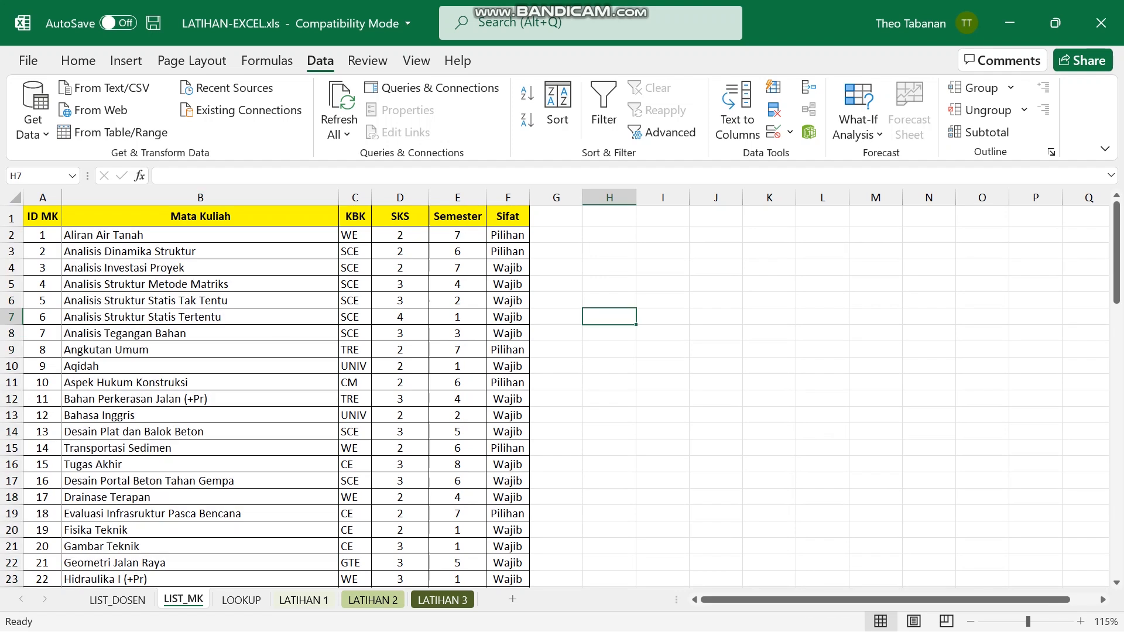